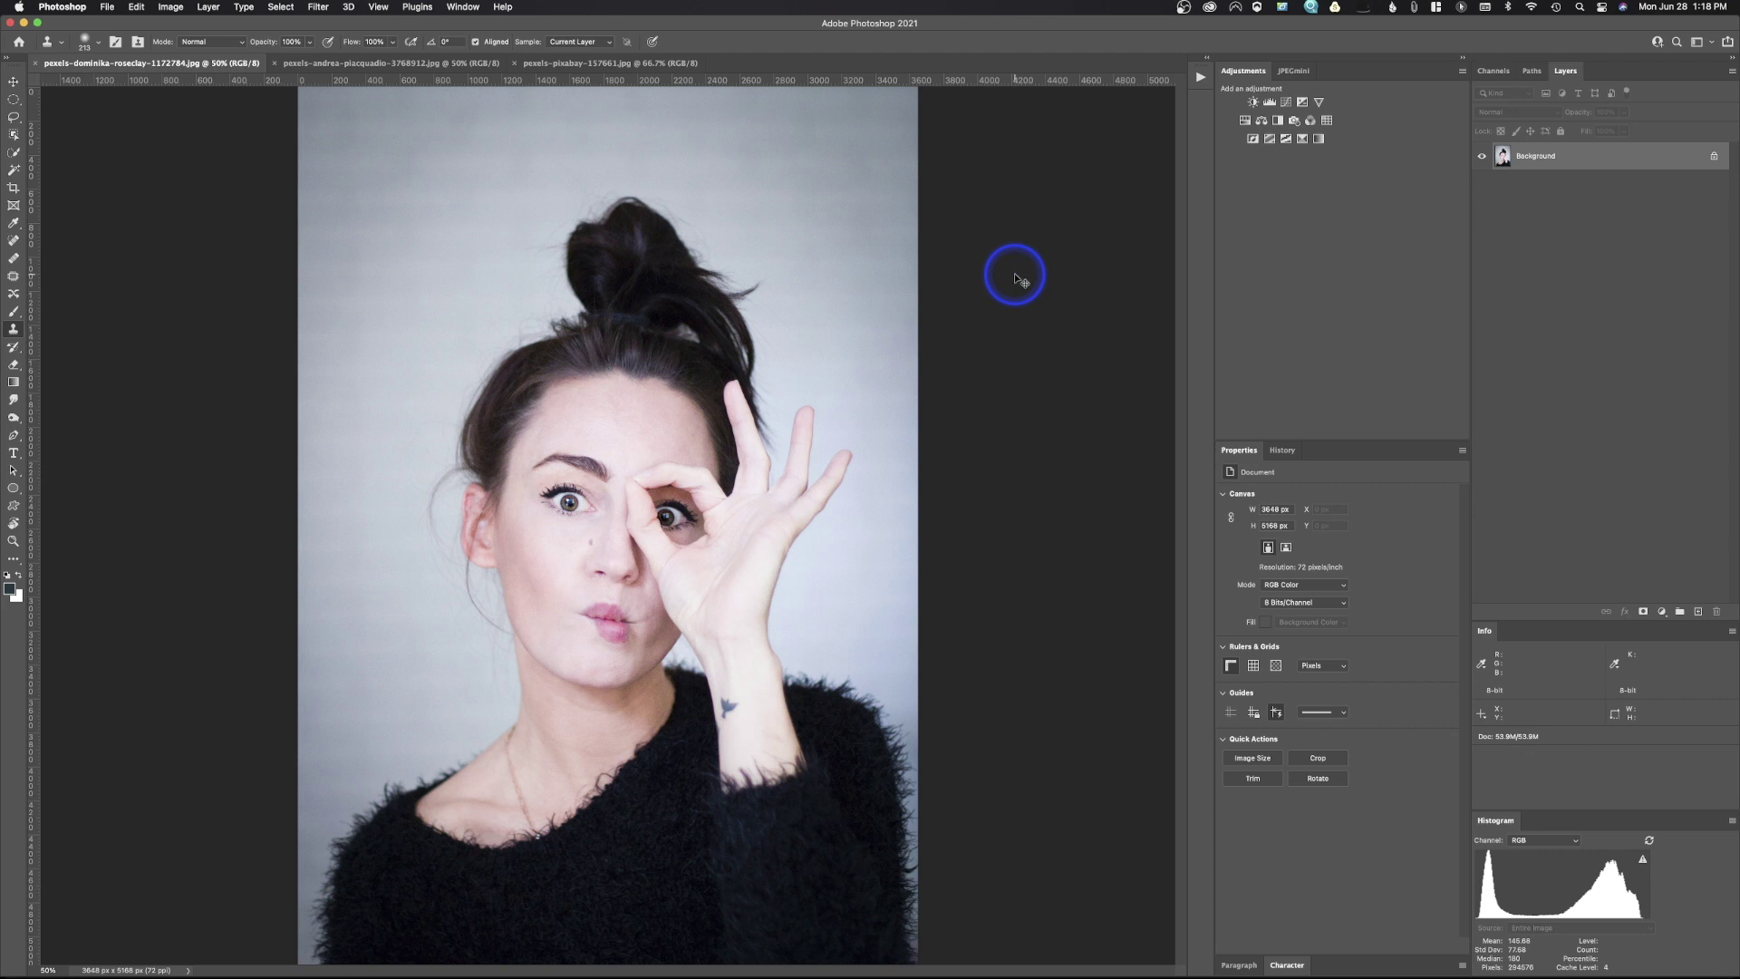
key(super+1)
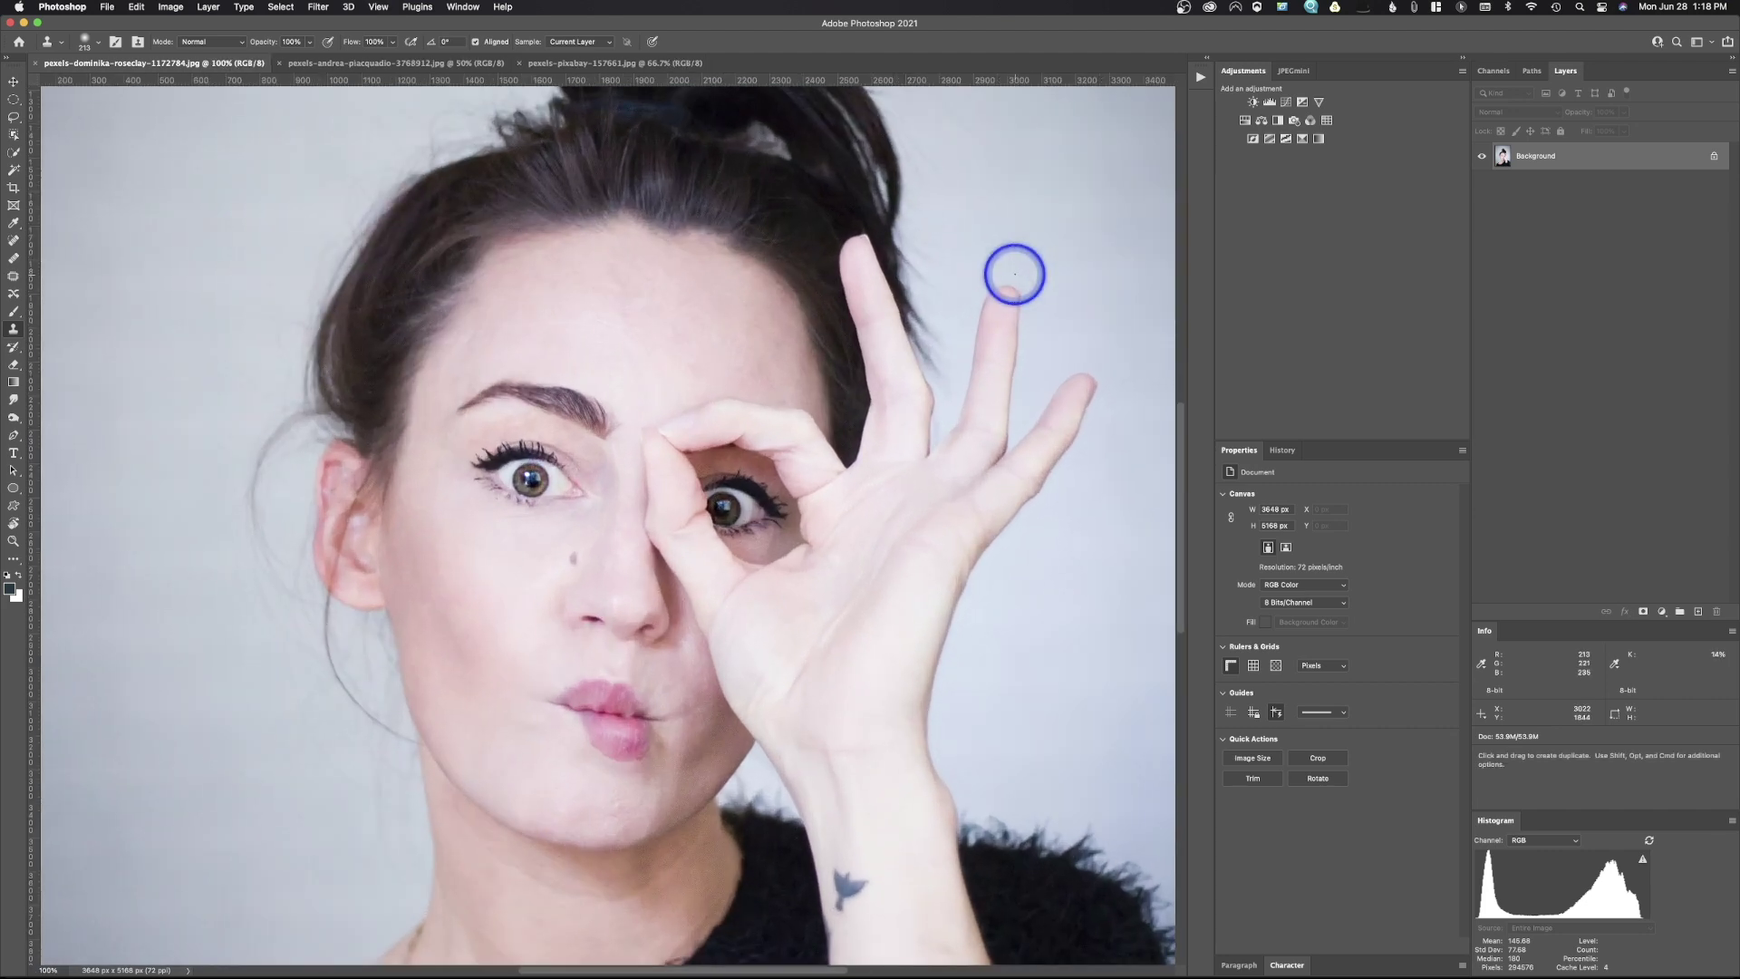
drag(481, 256, 480, 338)
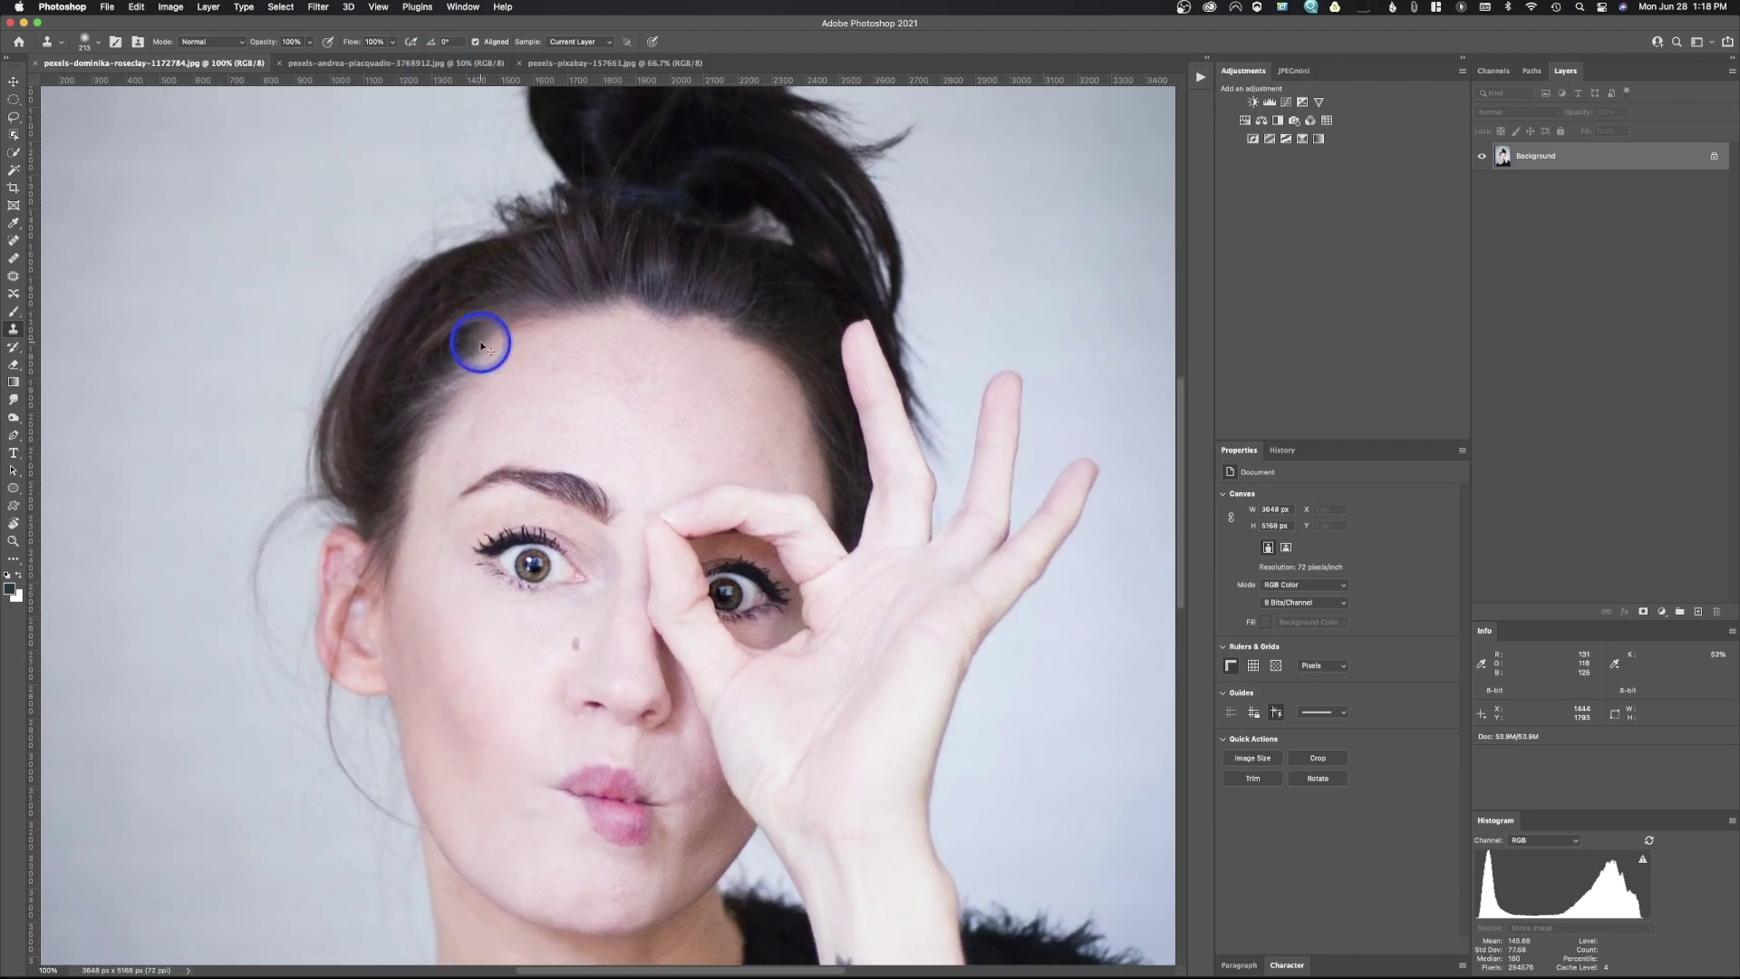
key(super+minus)
key(super+minus)
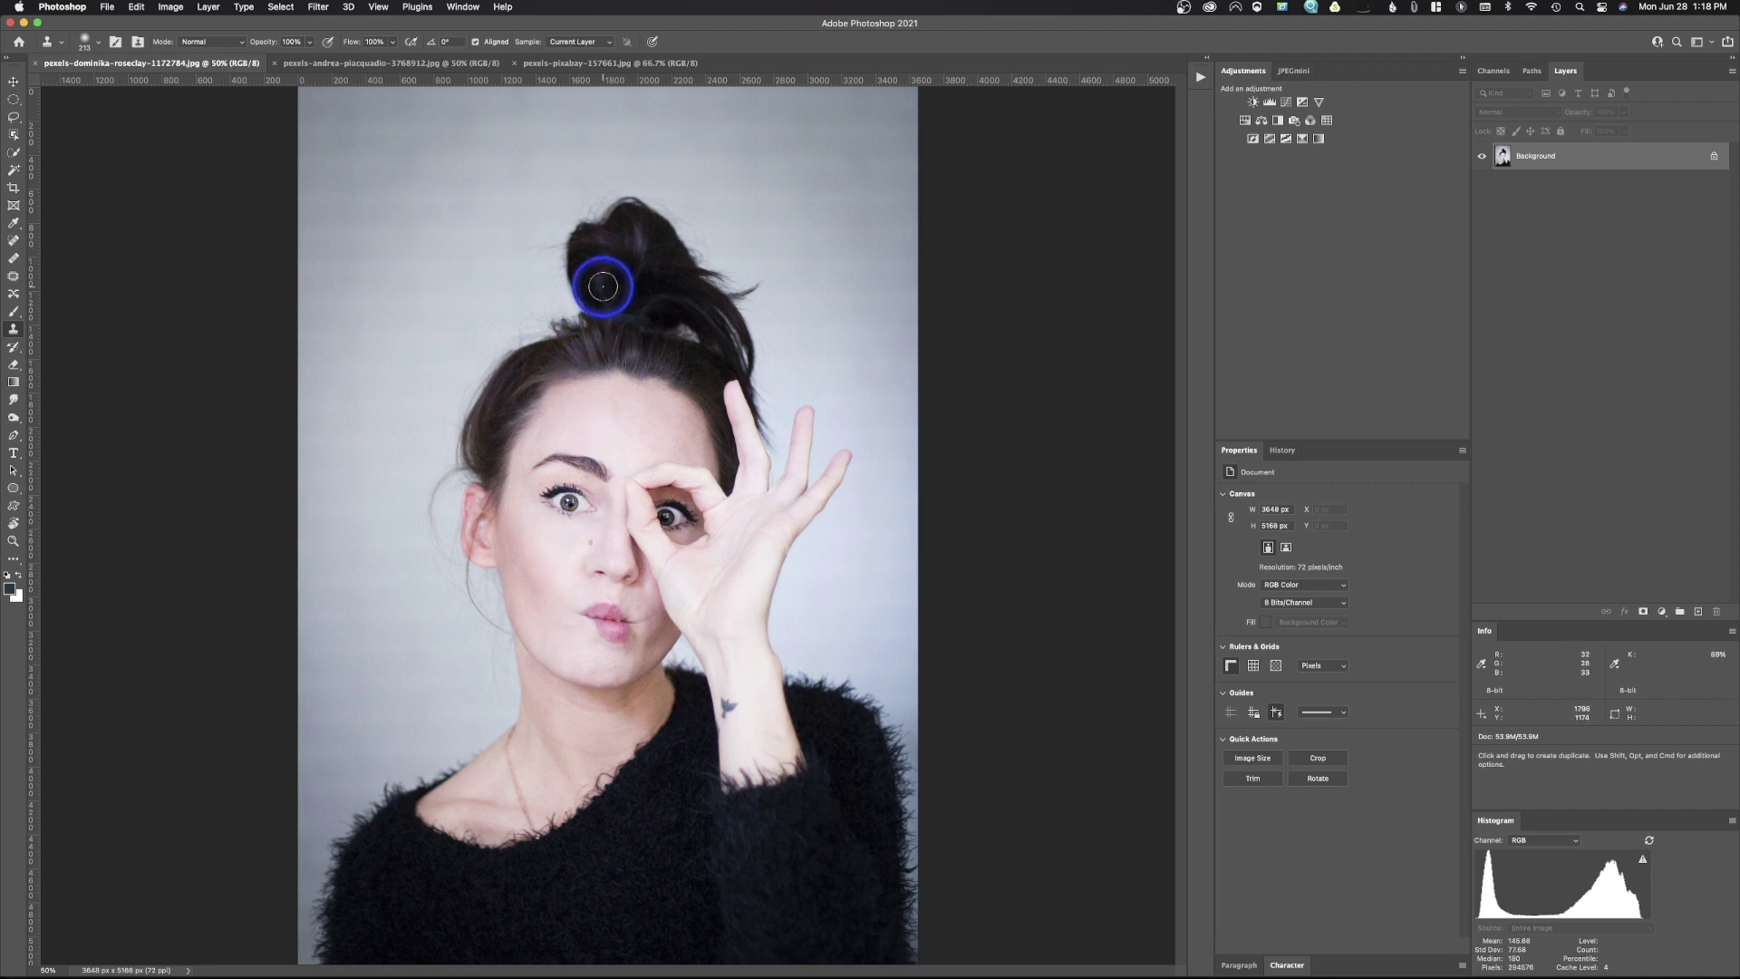
scroll(603, 286, up, 5)
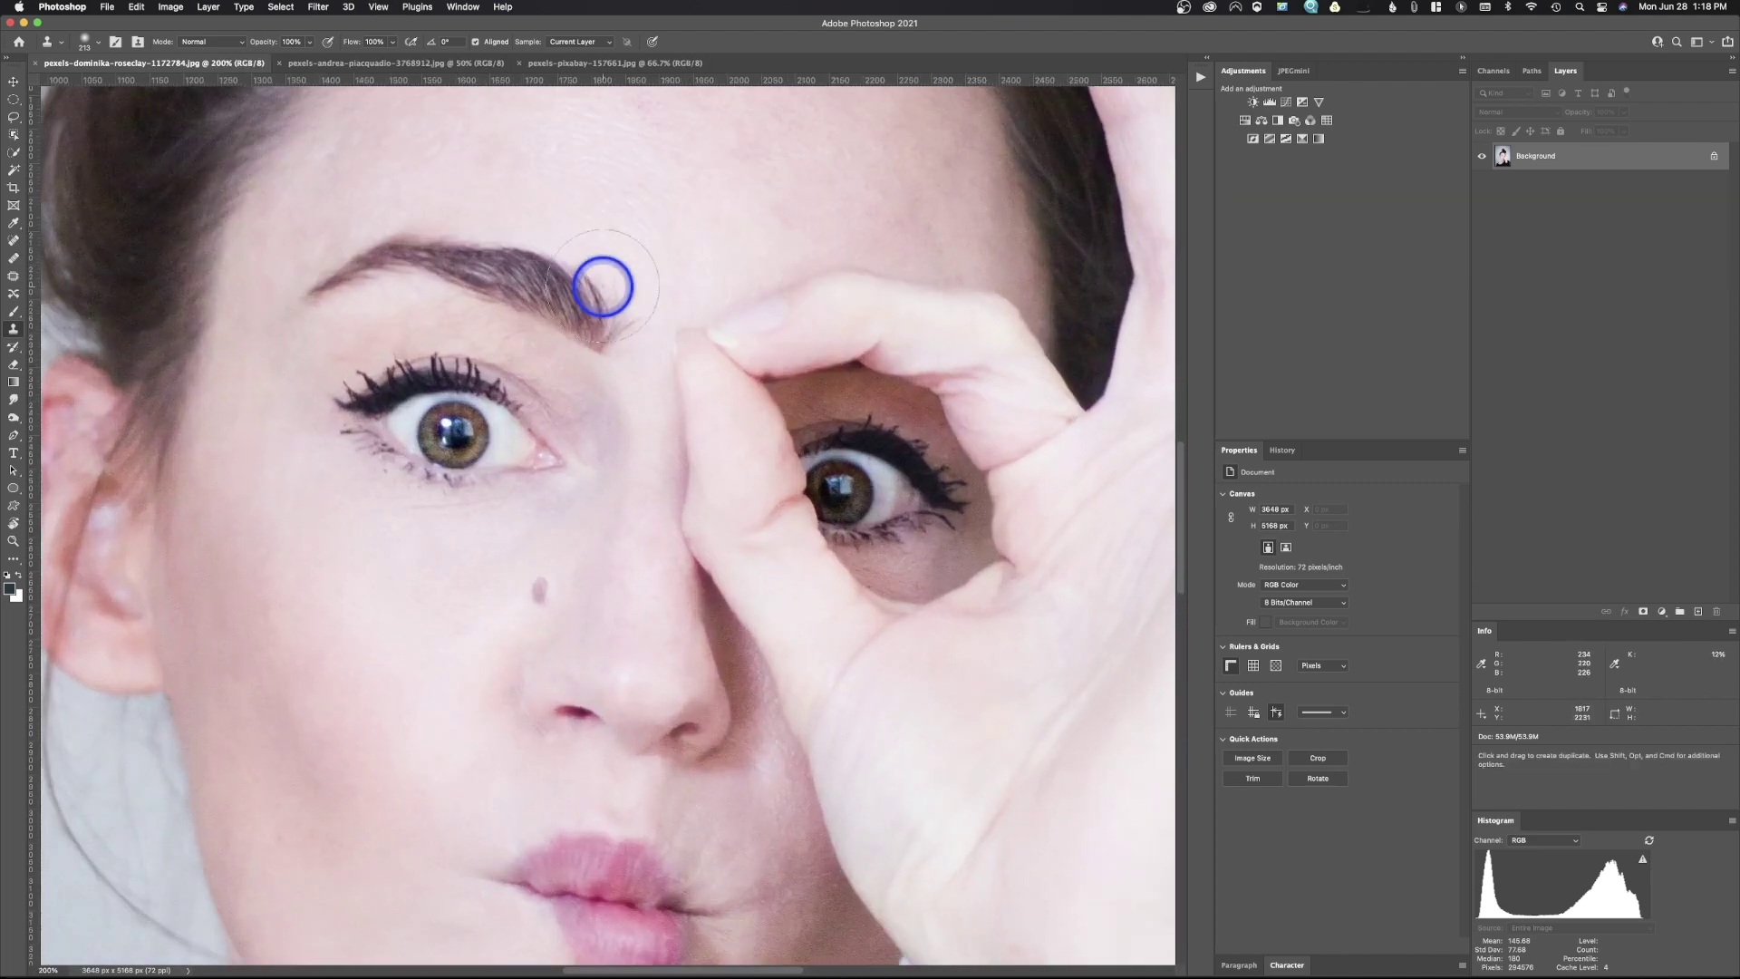
scroll(603, 287, down, 5)
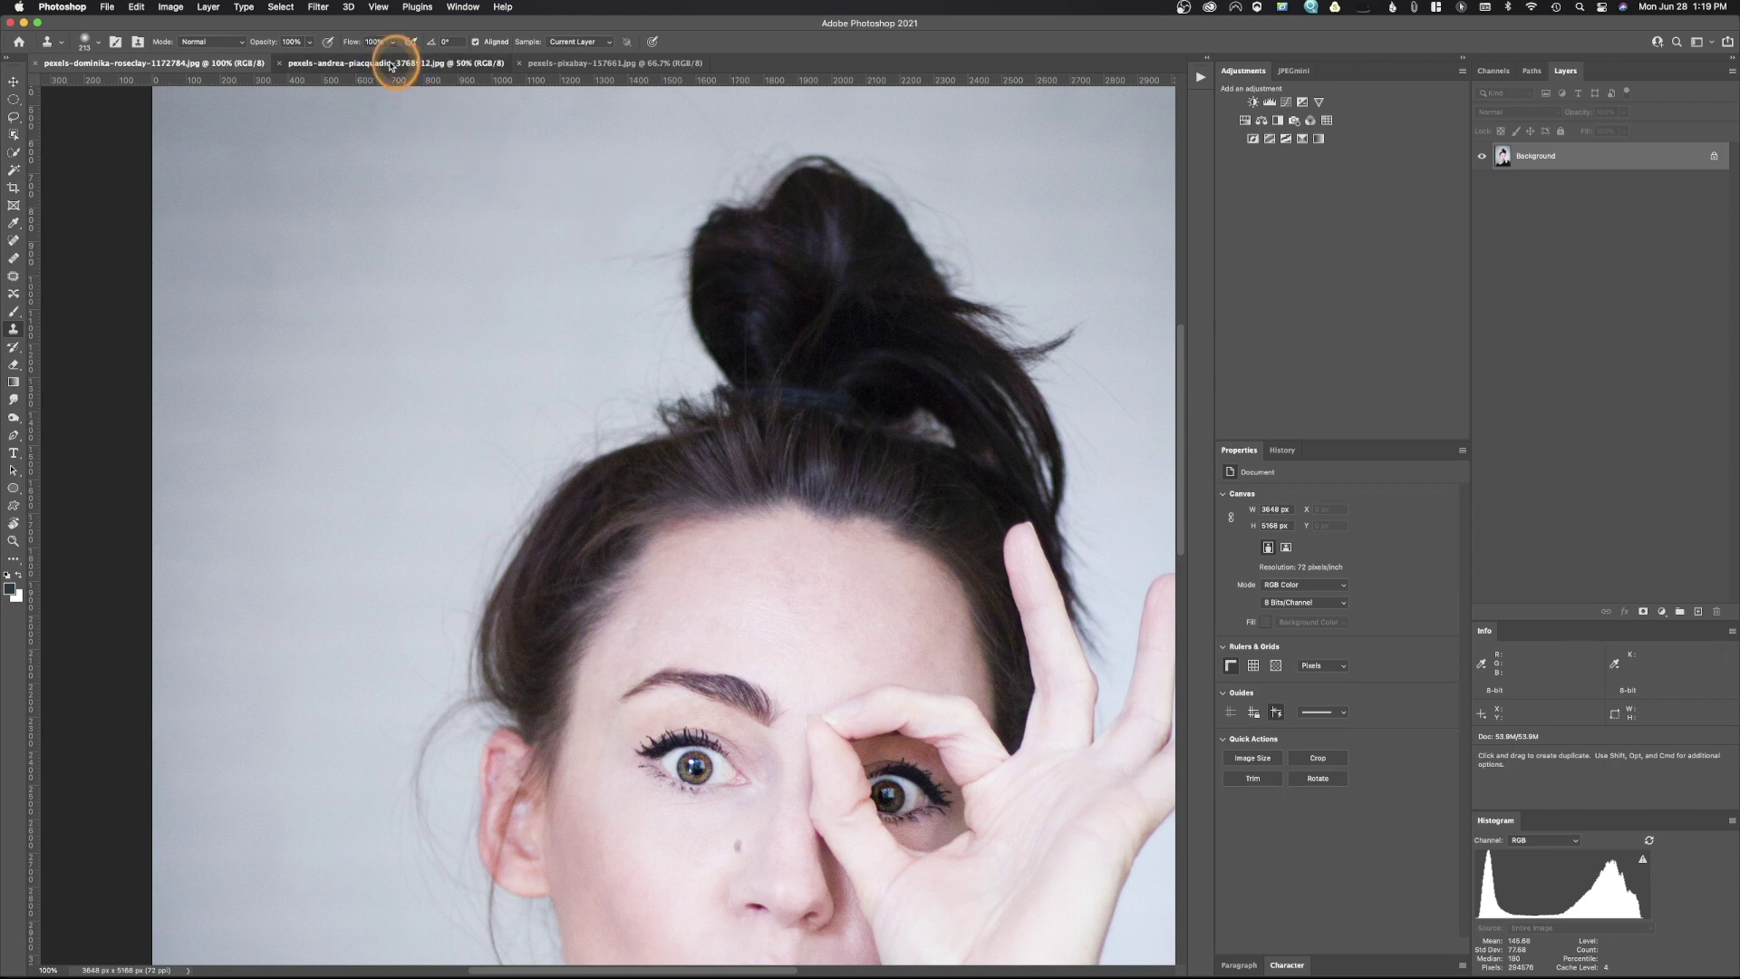
Switch to the photo of the woman in the mustard sweater and run Select Subject with the Object Selection tool.
click(612, 63)
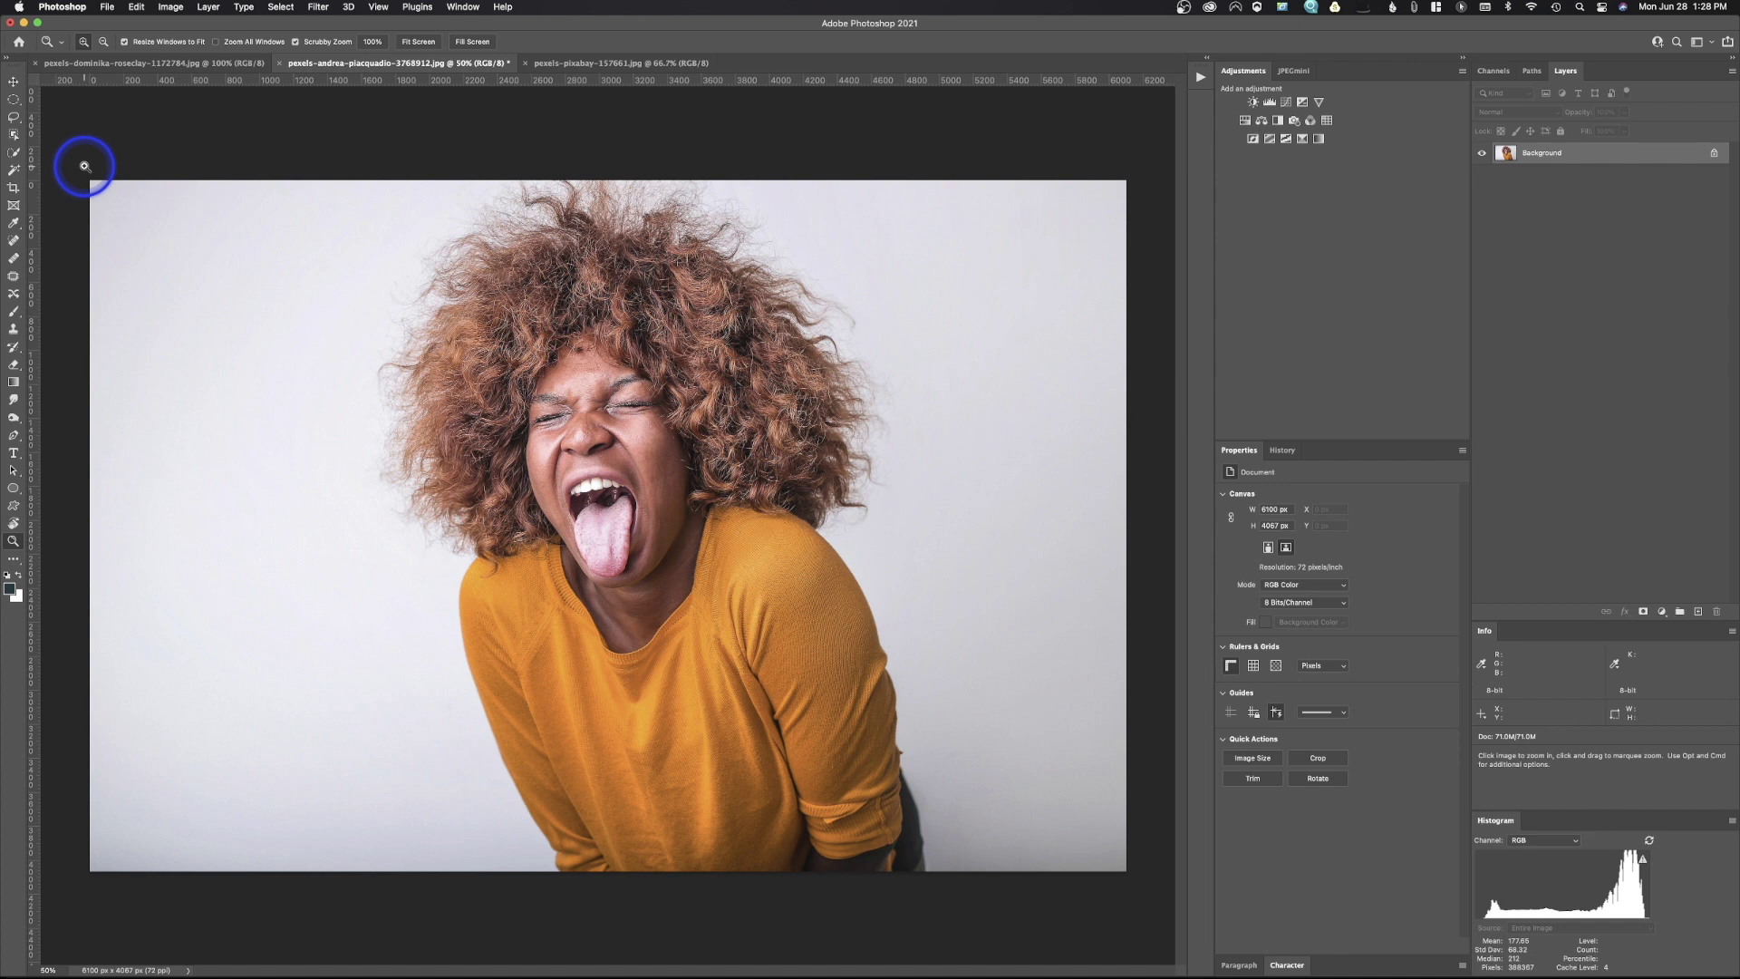
click(13, 135)
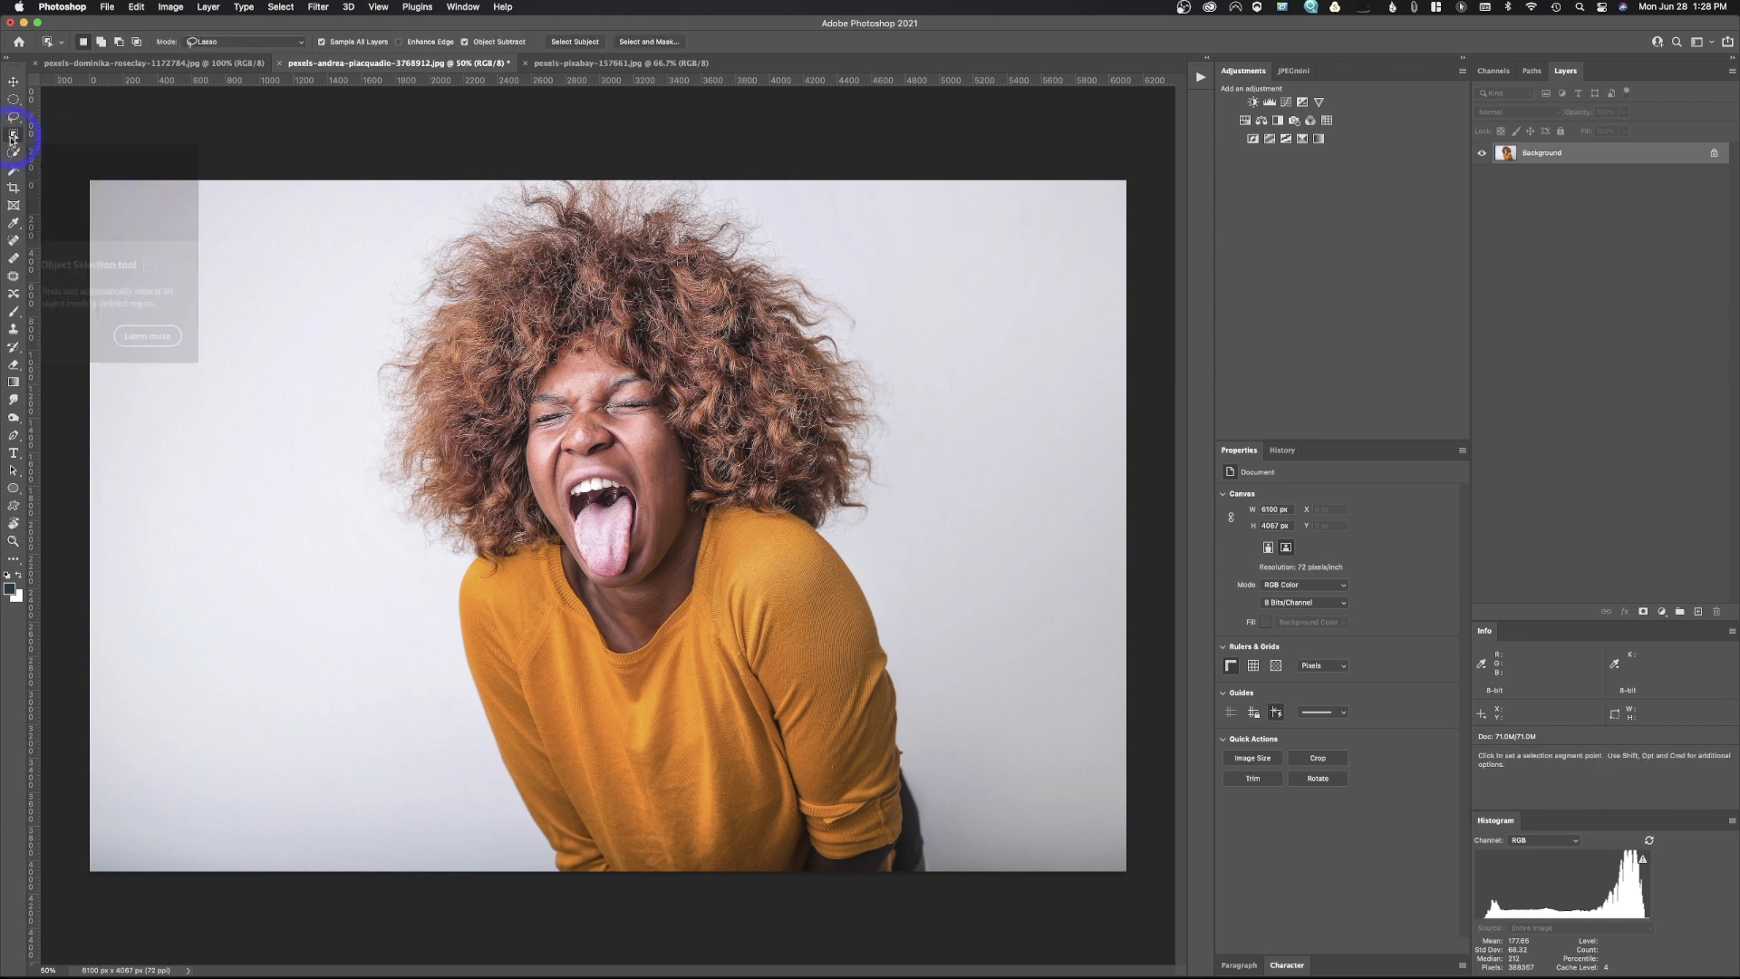
click(564, 40)
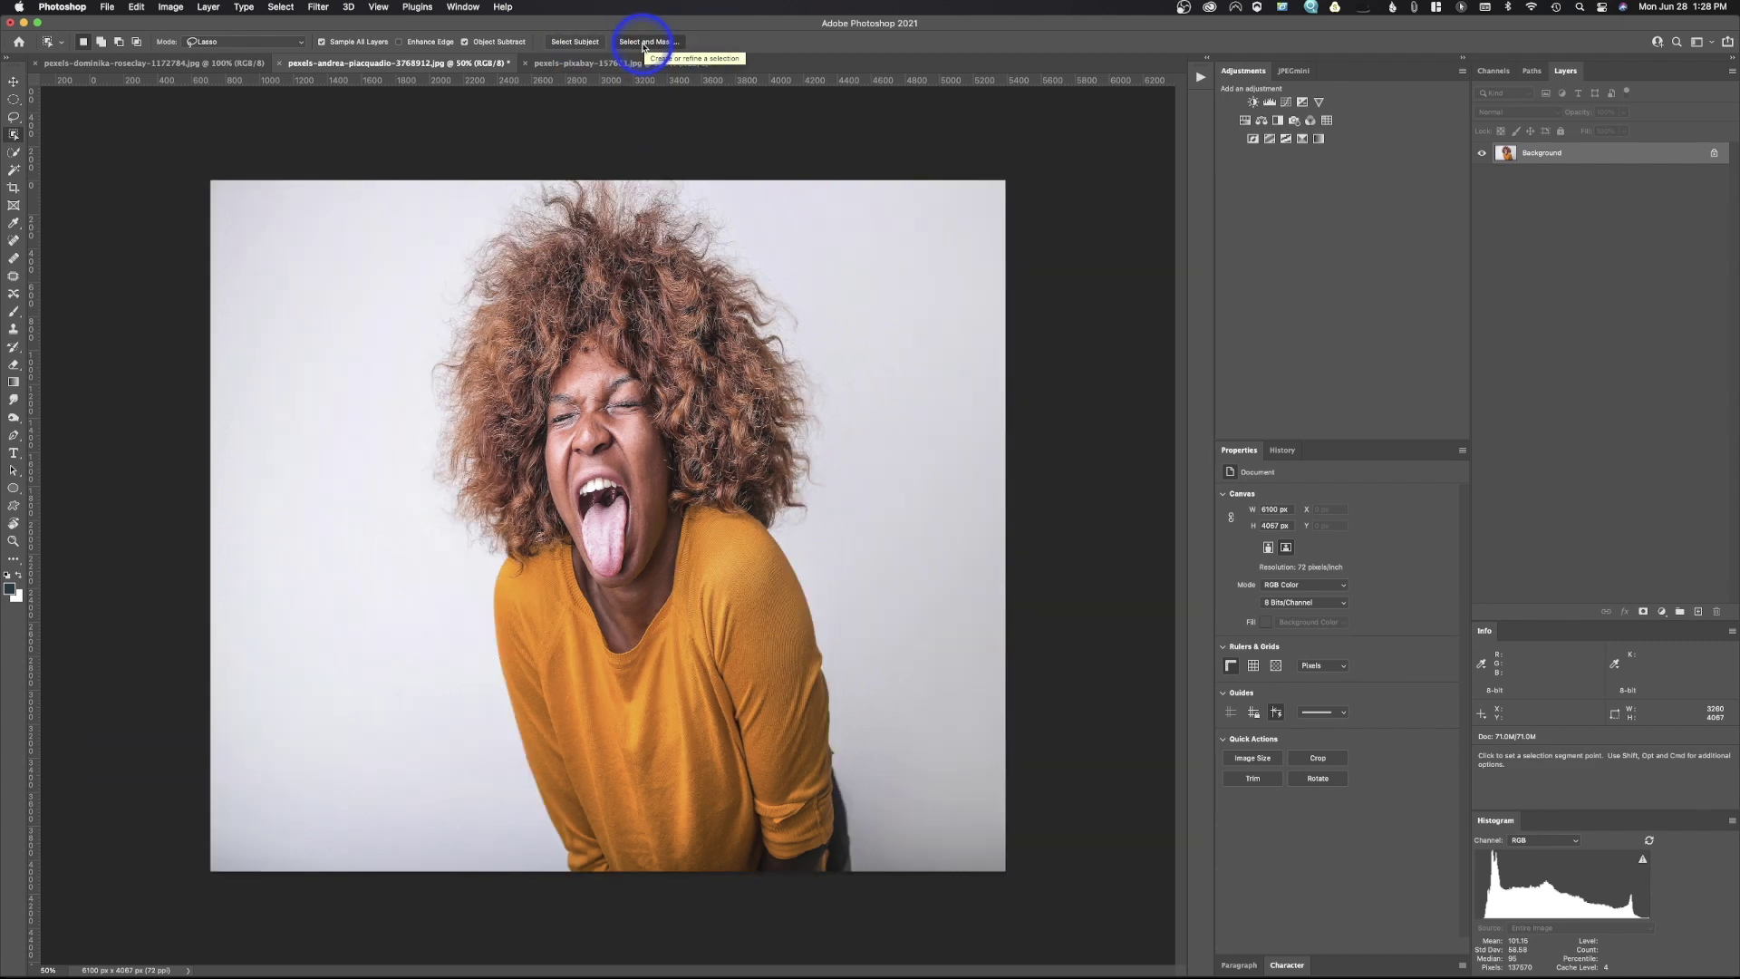
Refine the subject's hair in Select and Mask, brushing the edge where the curls meet the left shoulder.
click(643, 43)
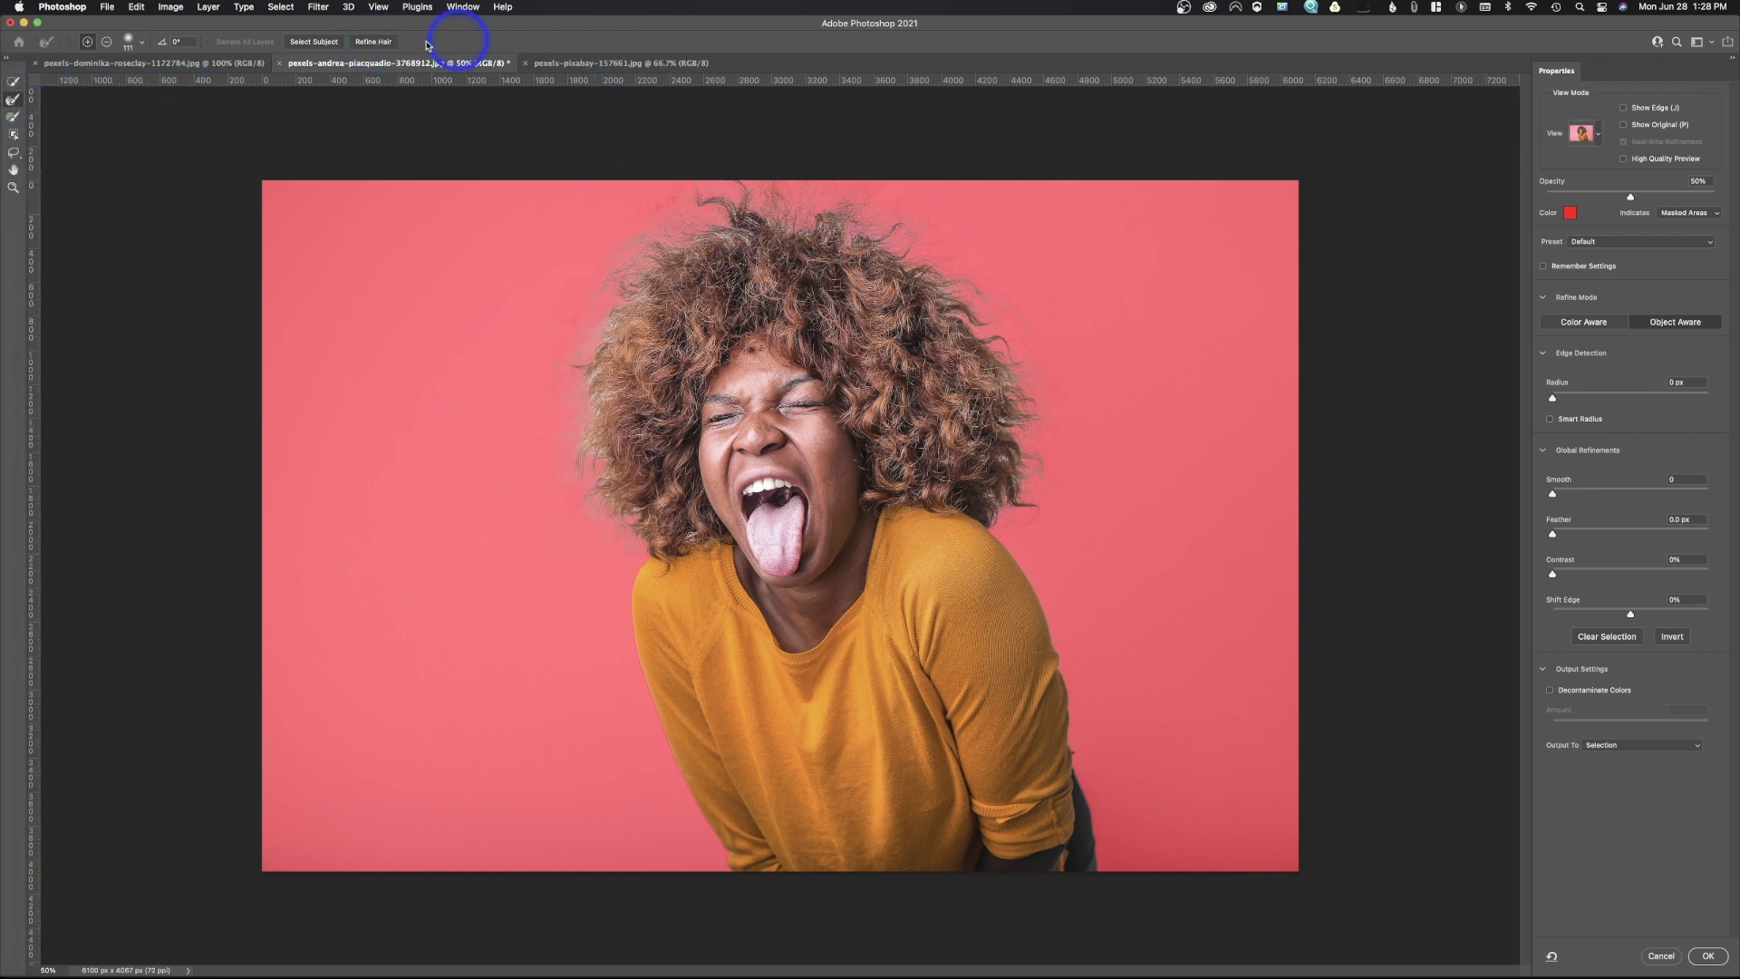
click(372, 43)
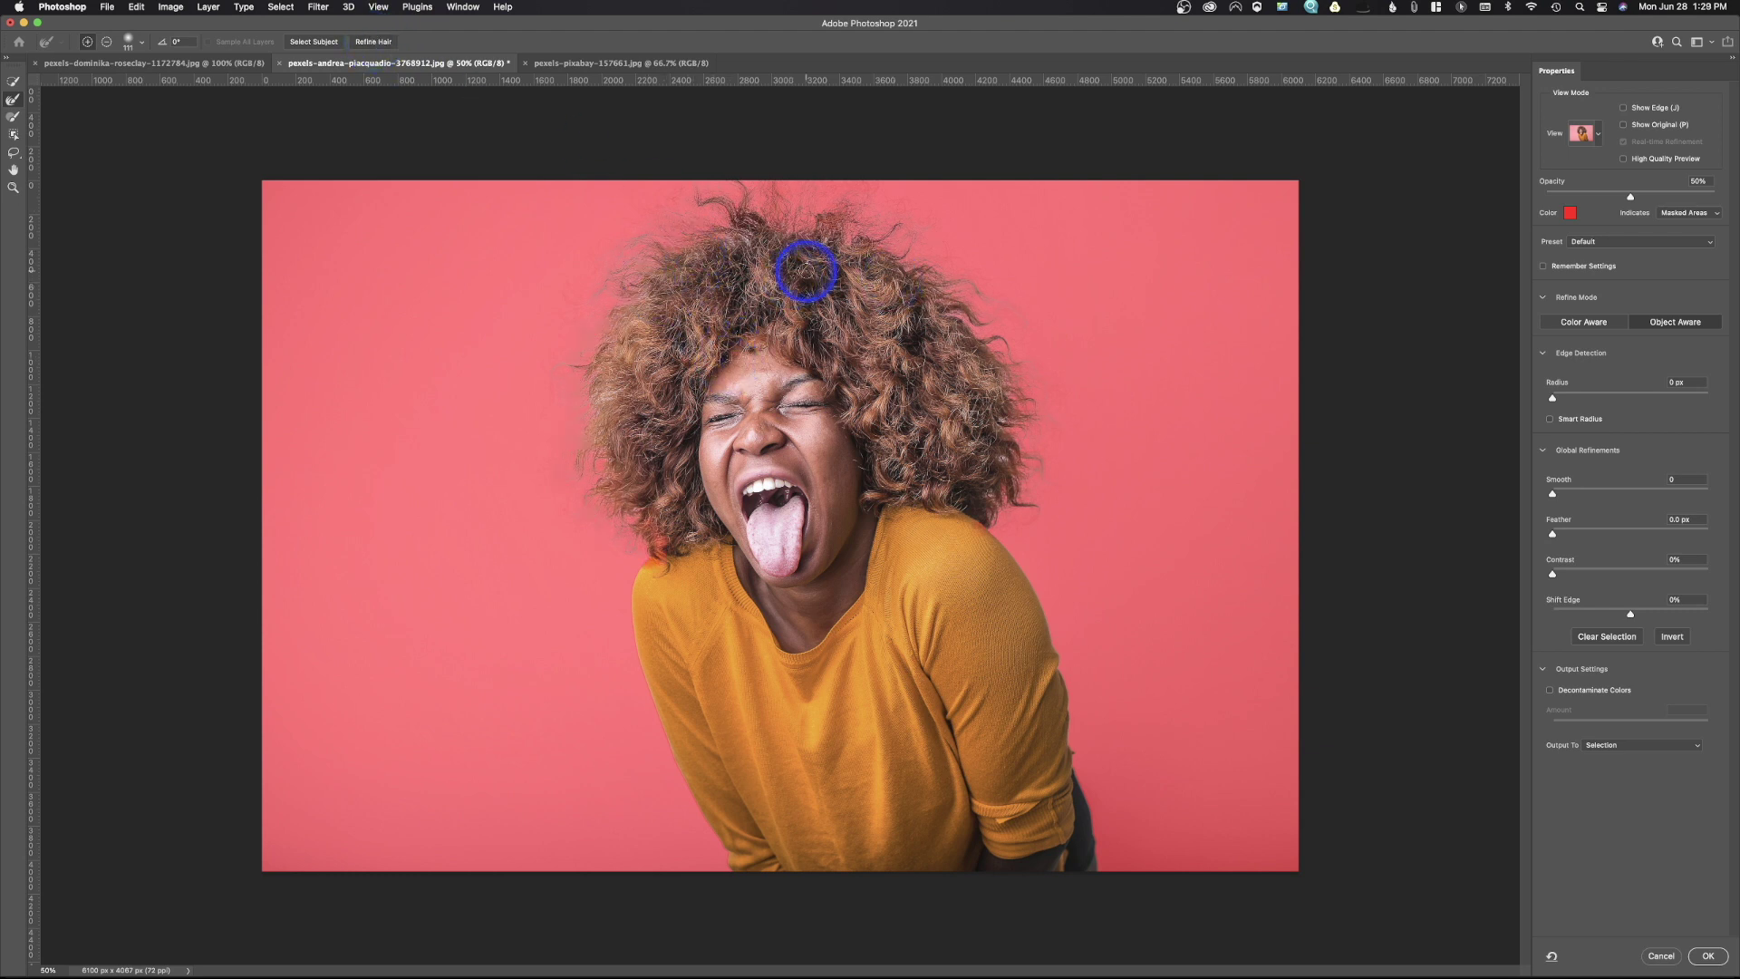
drag(773, 528, 652, 563)
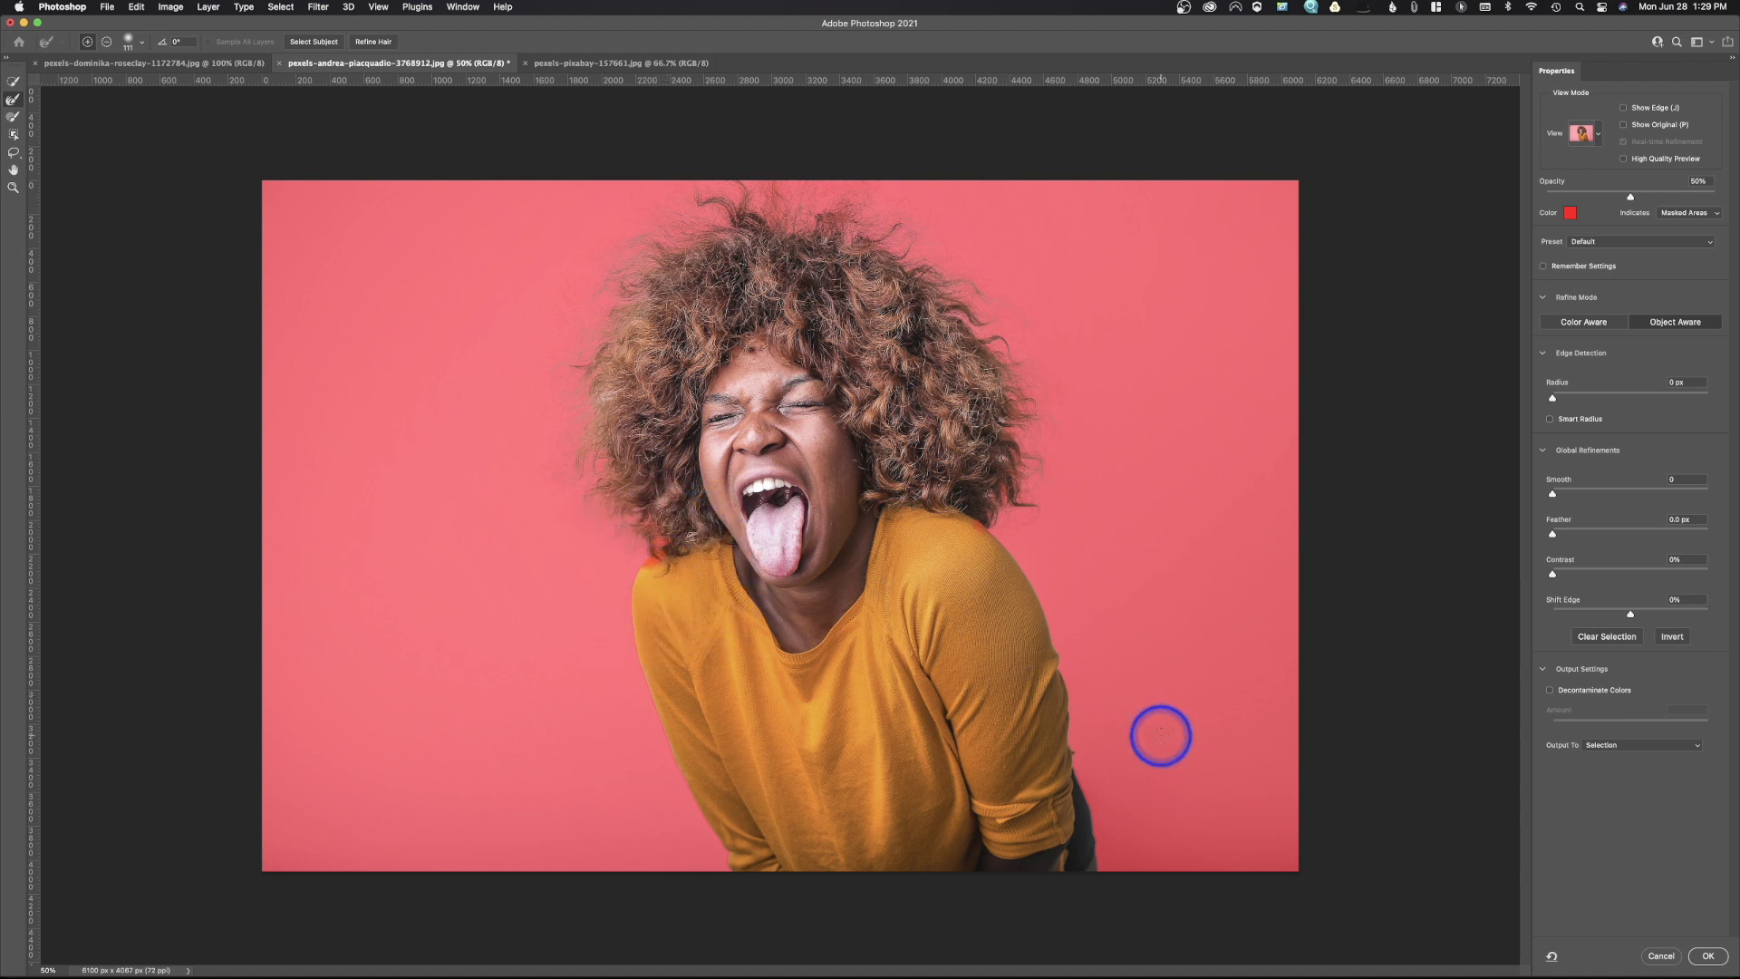
Output the refined selection to a New Layer with Layer Mask and inspect the mask on its own.
click(1606, 746)
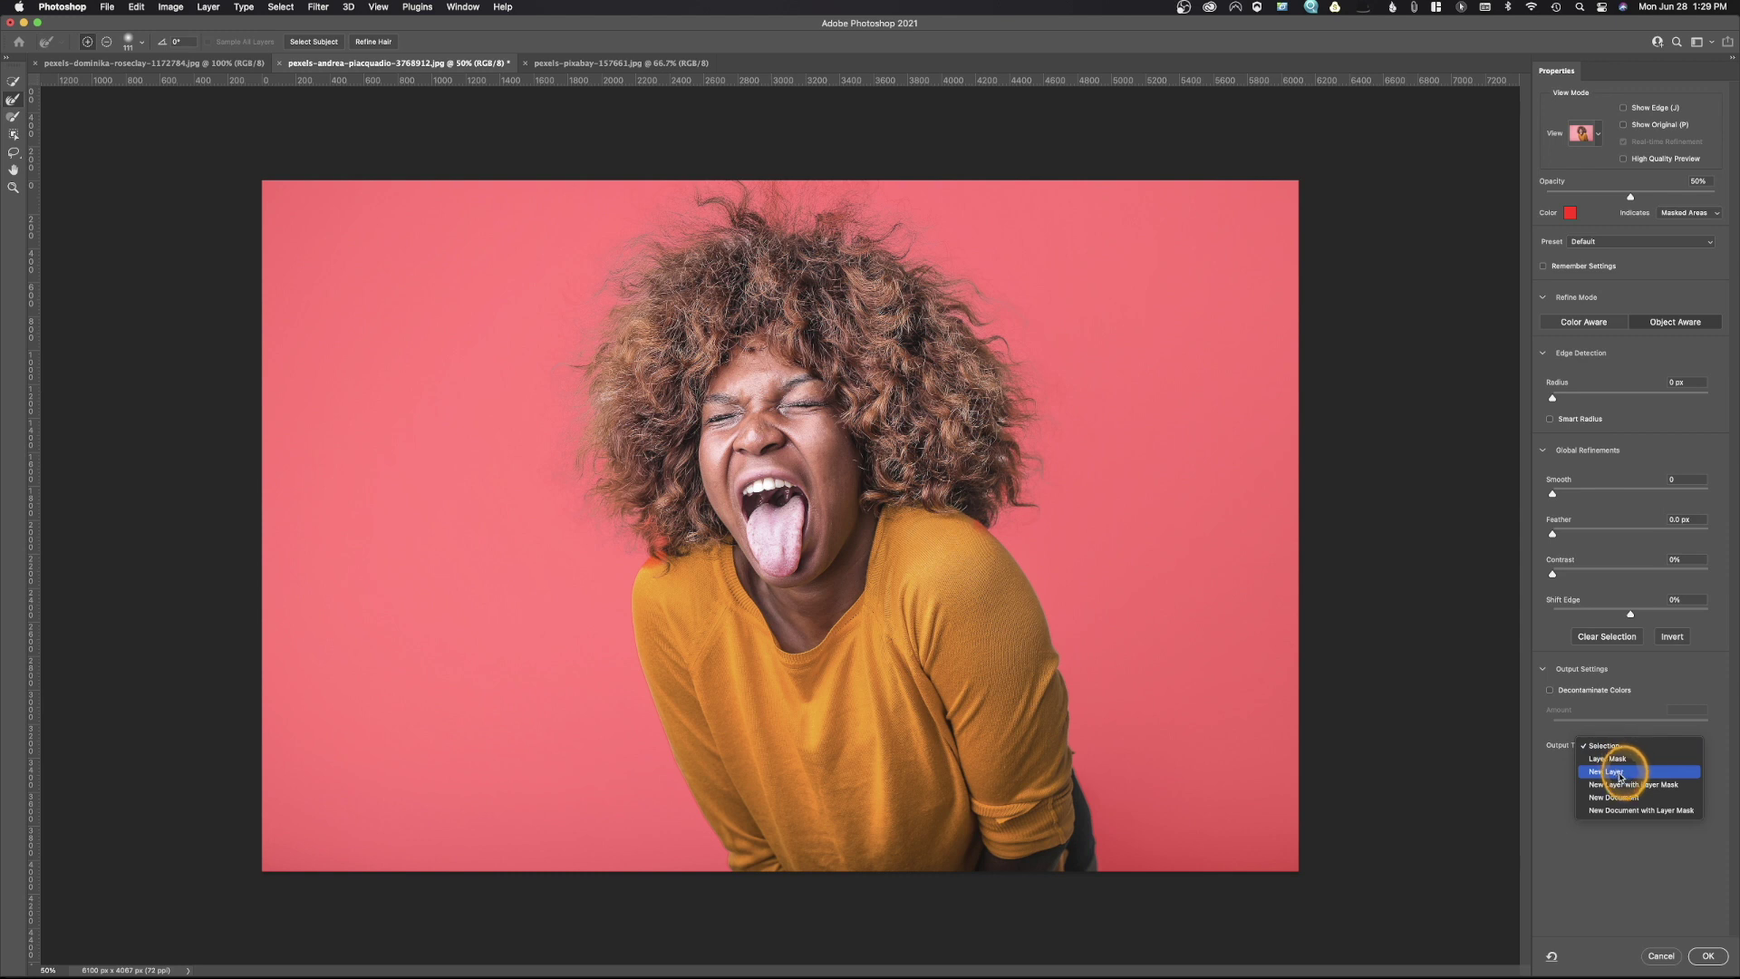
click(1622, 783)
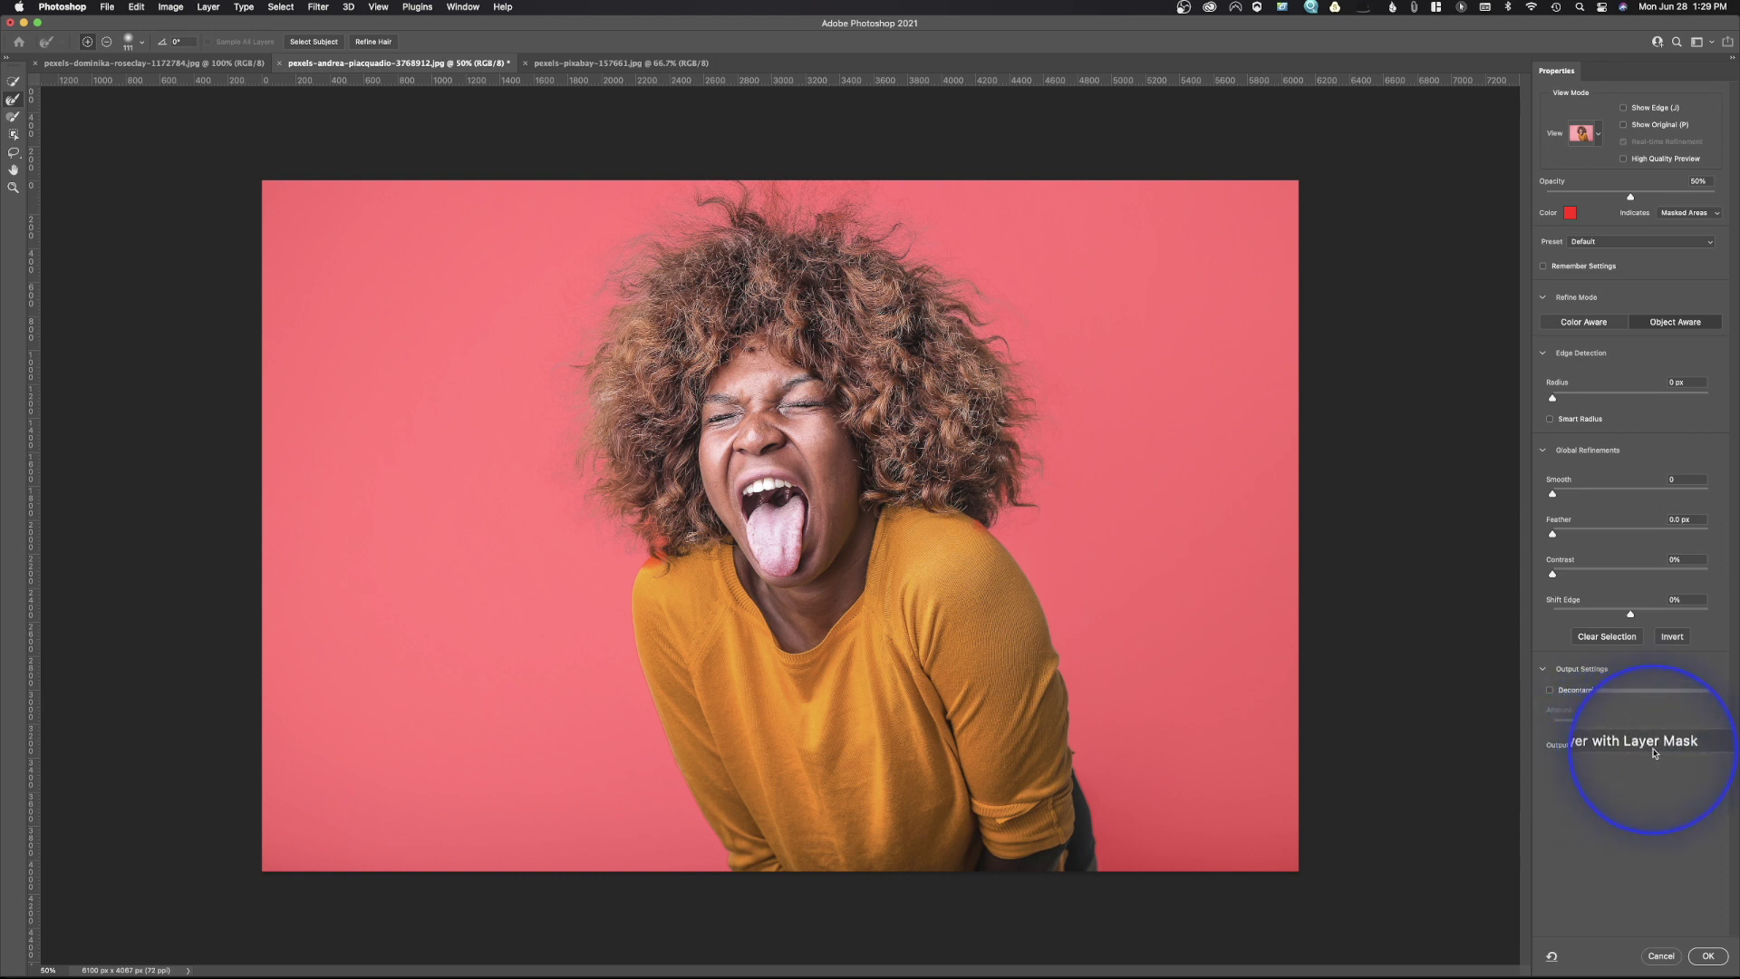
click(1708, 956)
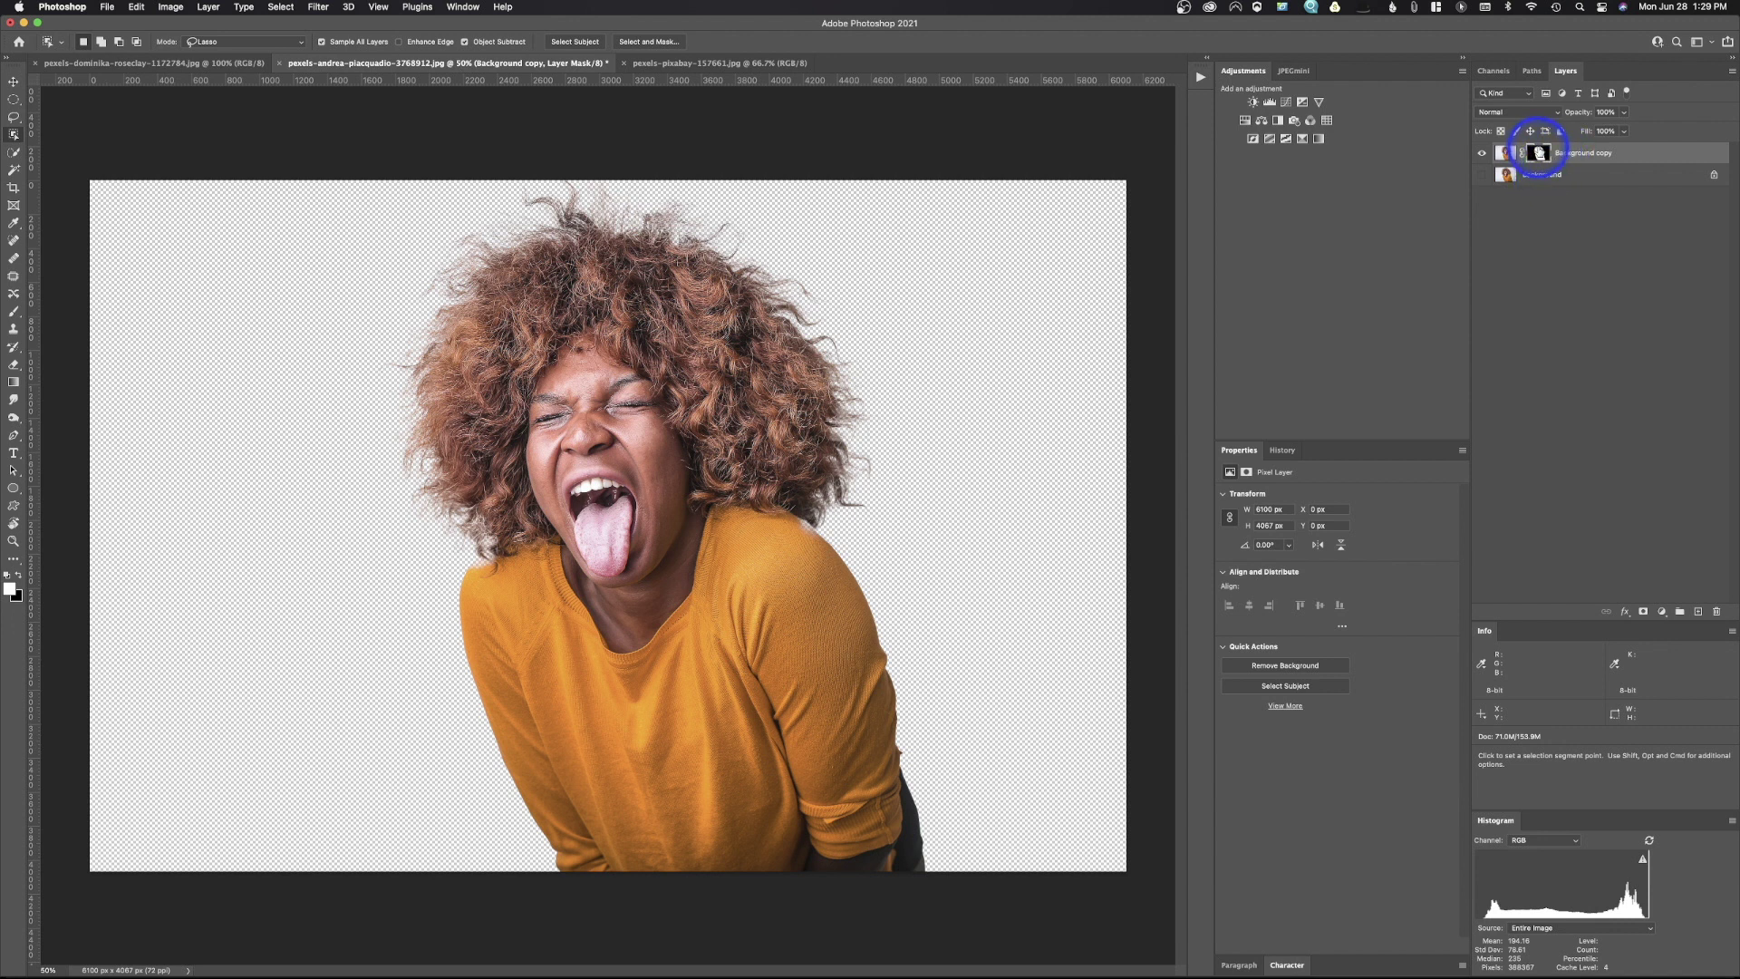
alt+click(1540, 154)
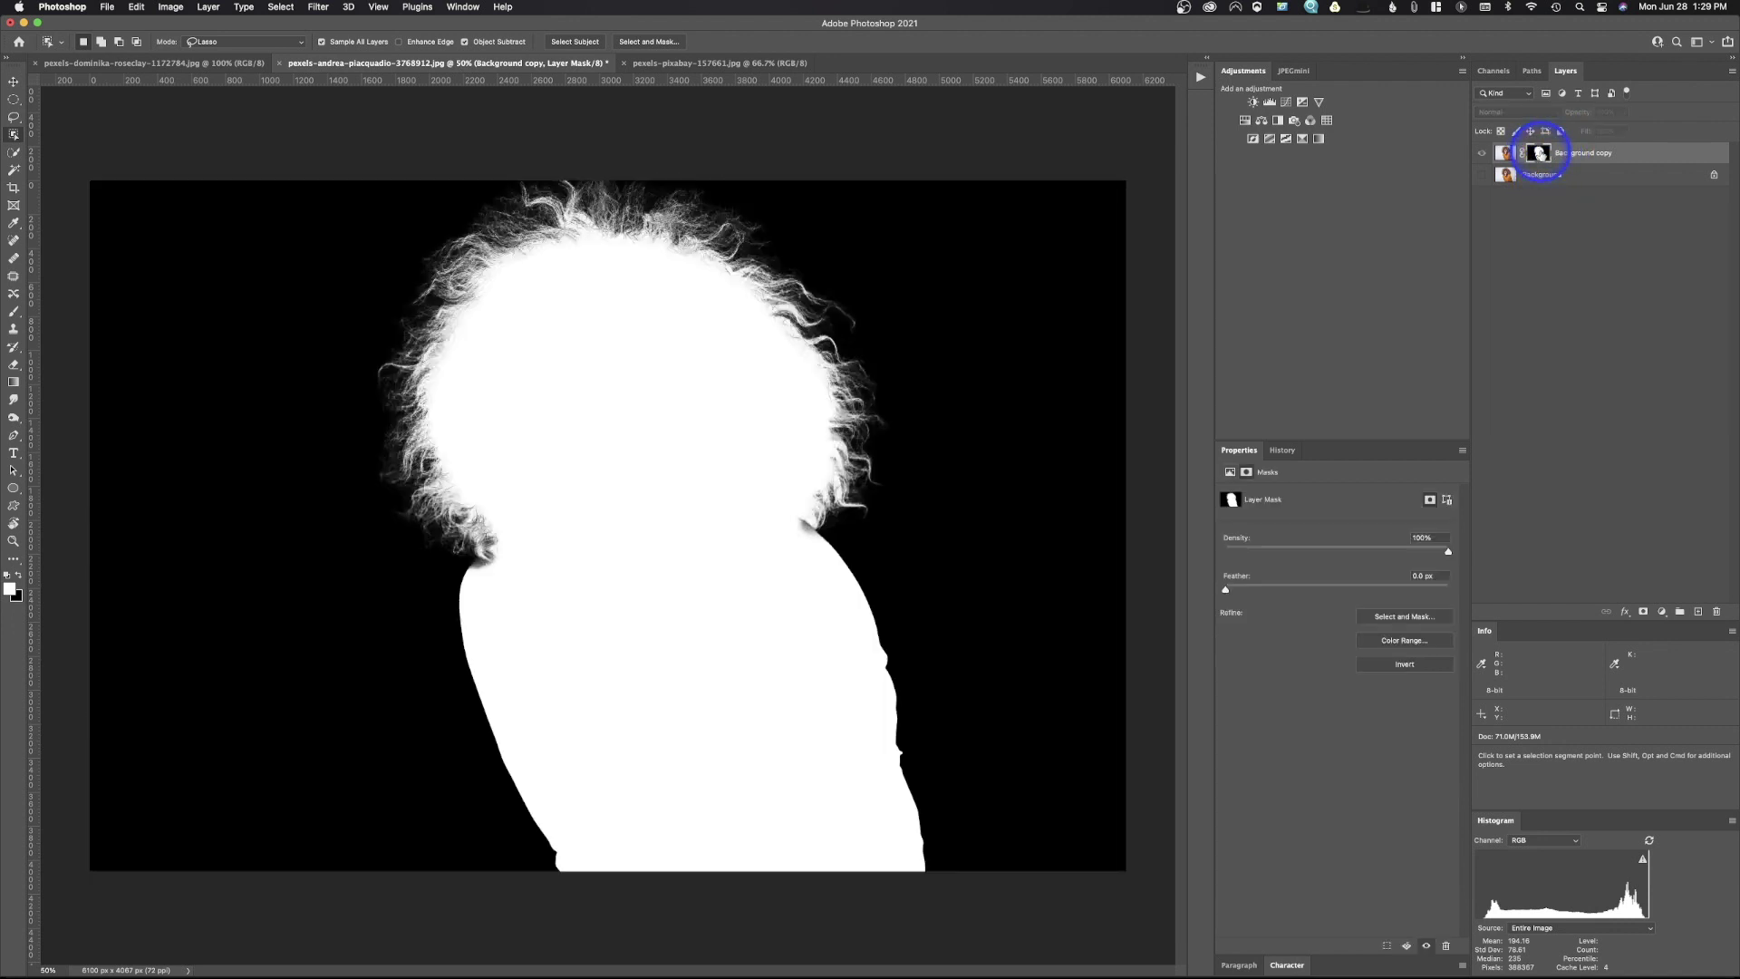
alt+click(1540, 154)
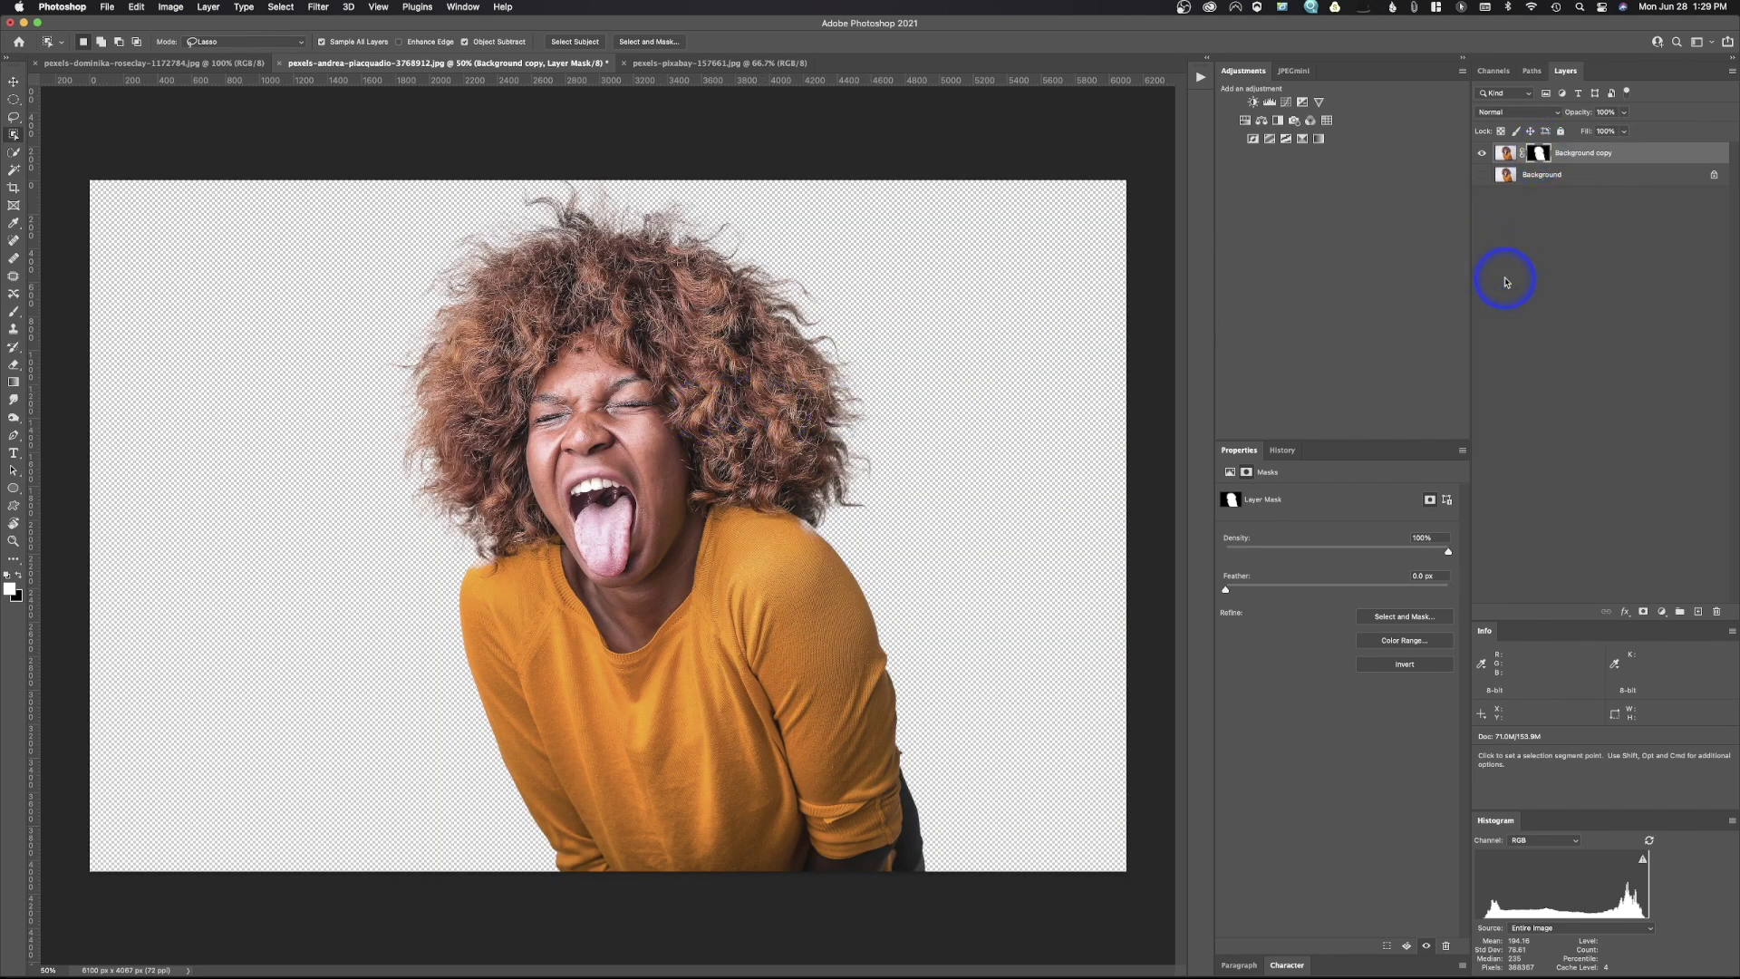
Add a new layer directly above the Background layer and fill it with white.
click(1515, 174)
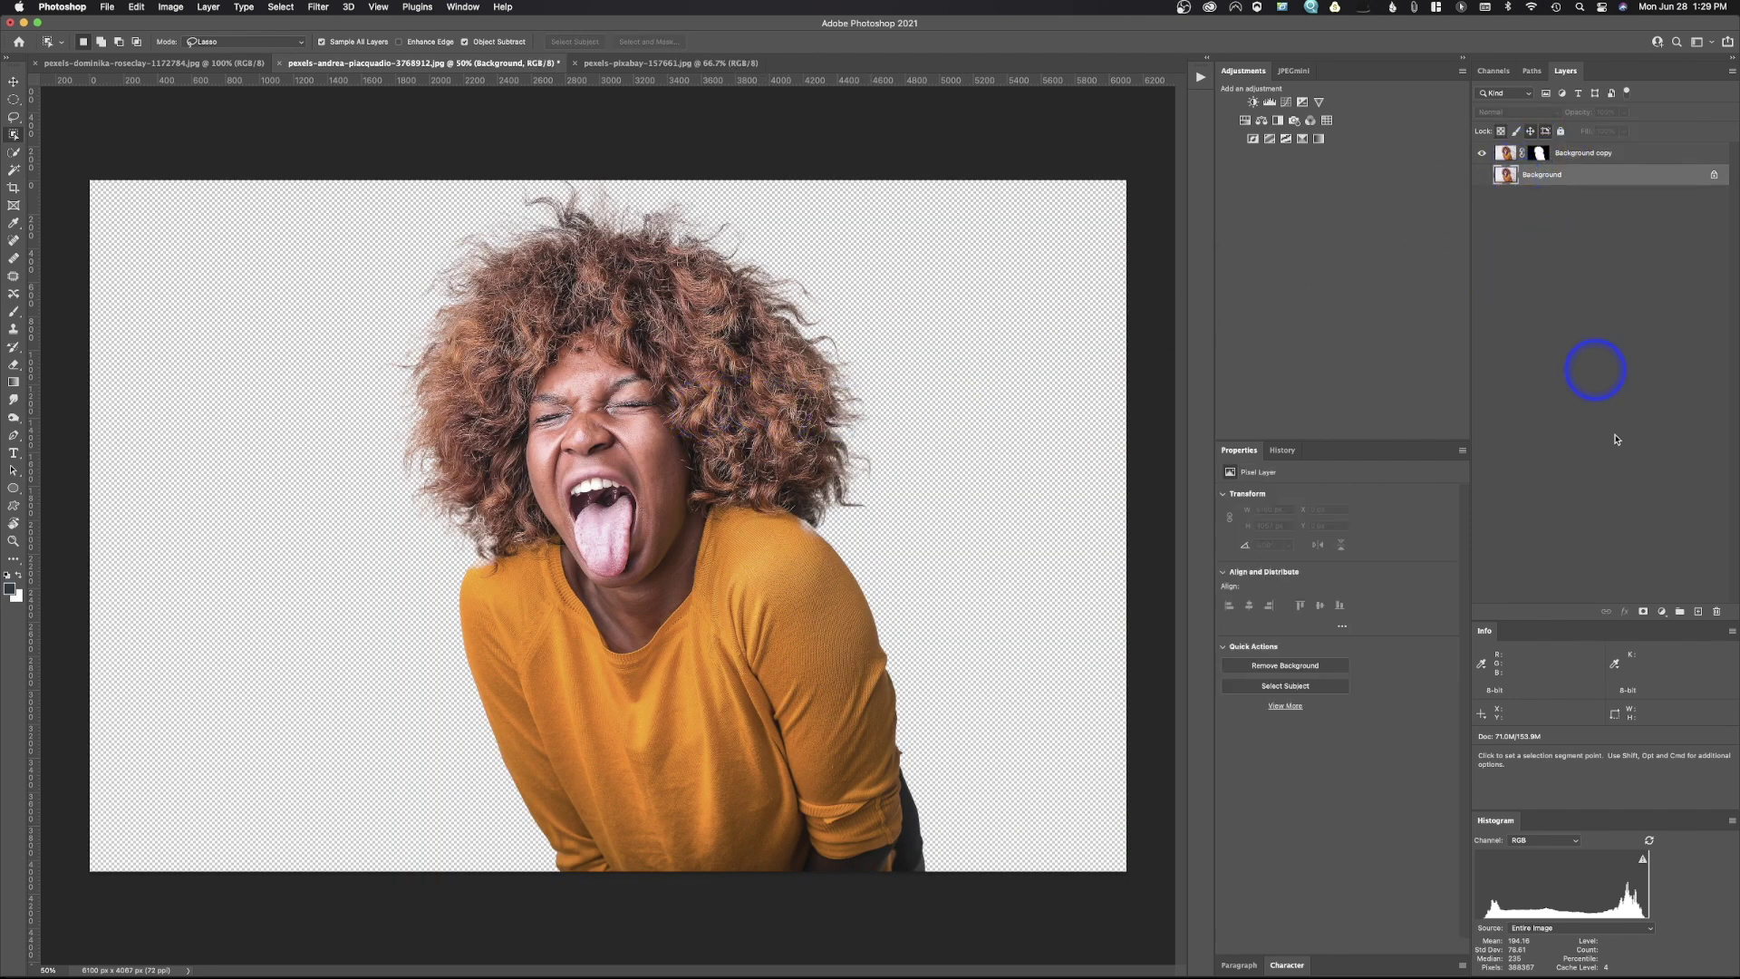
click(1698, 614)
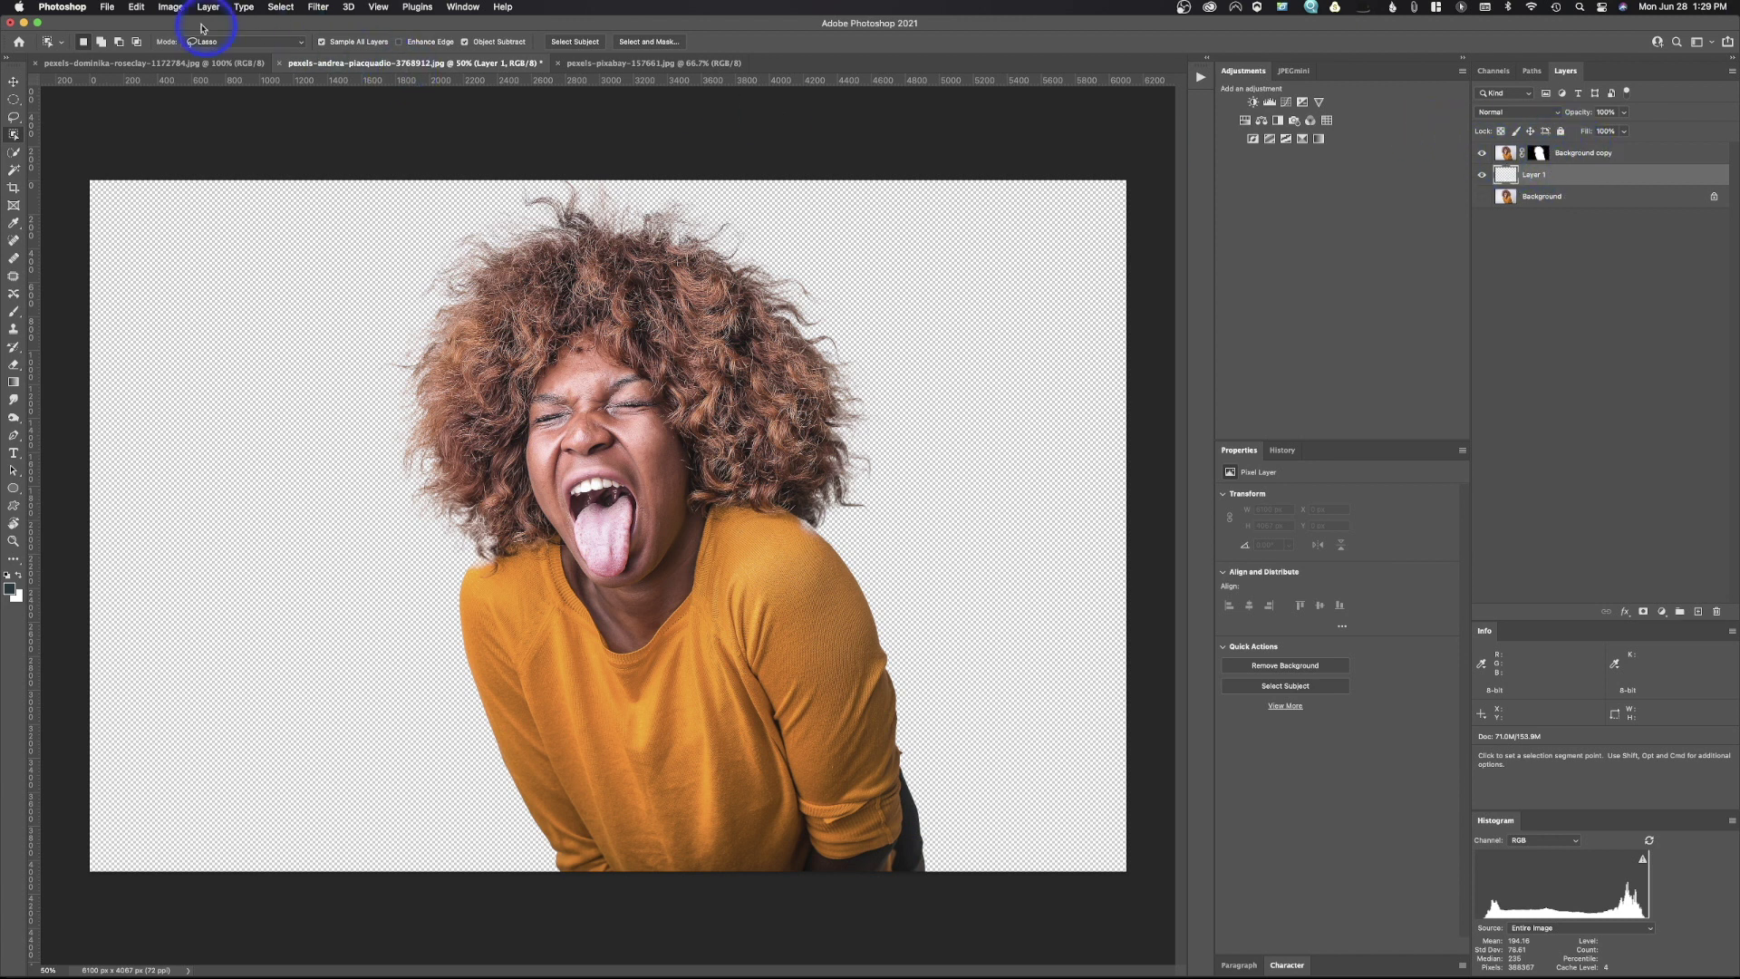
click(138, 6)
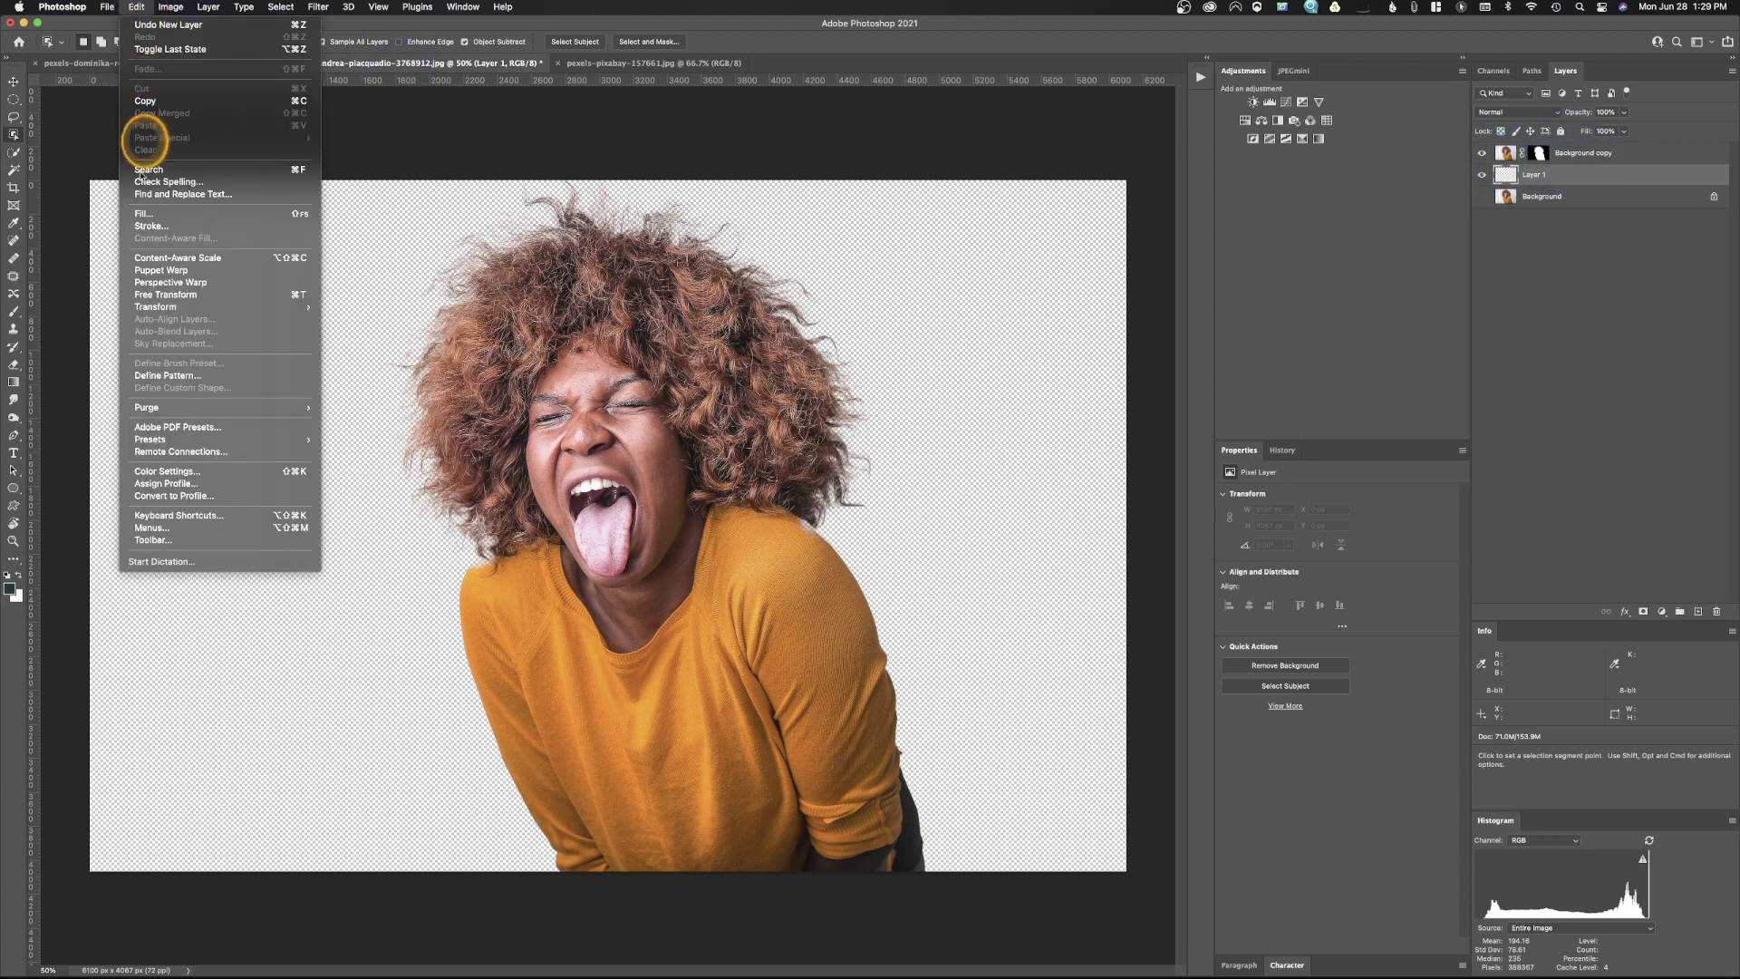
click(143, 214)
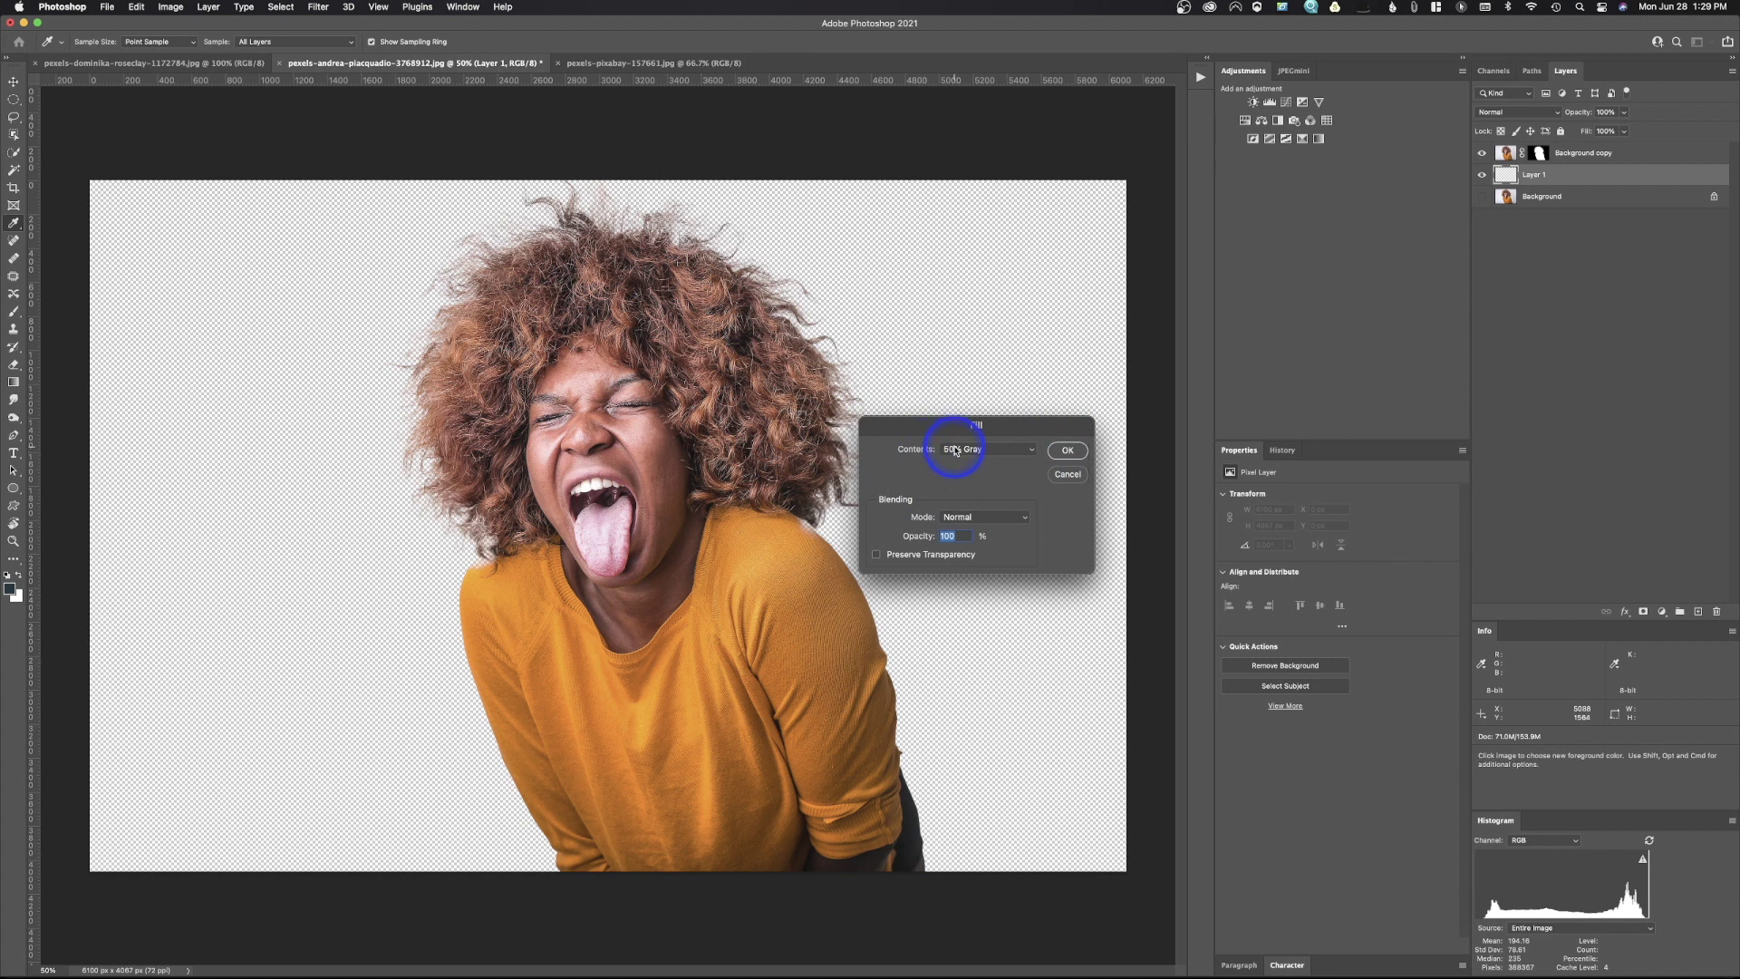
click(956, 450)
click(959, 460)
click(1060, 449)
key(w)
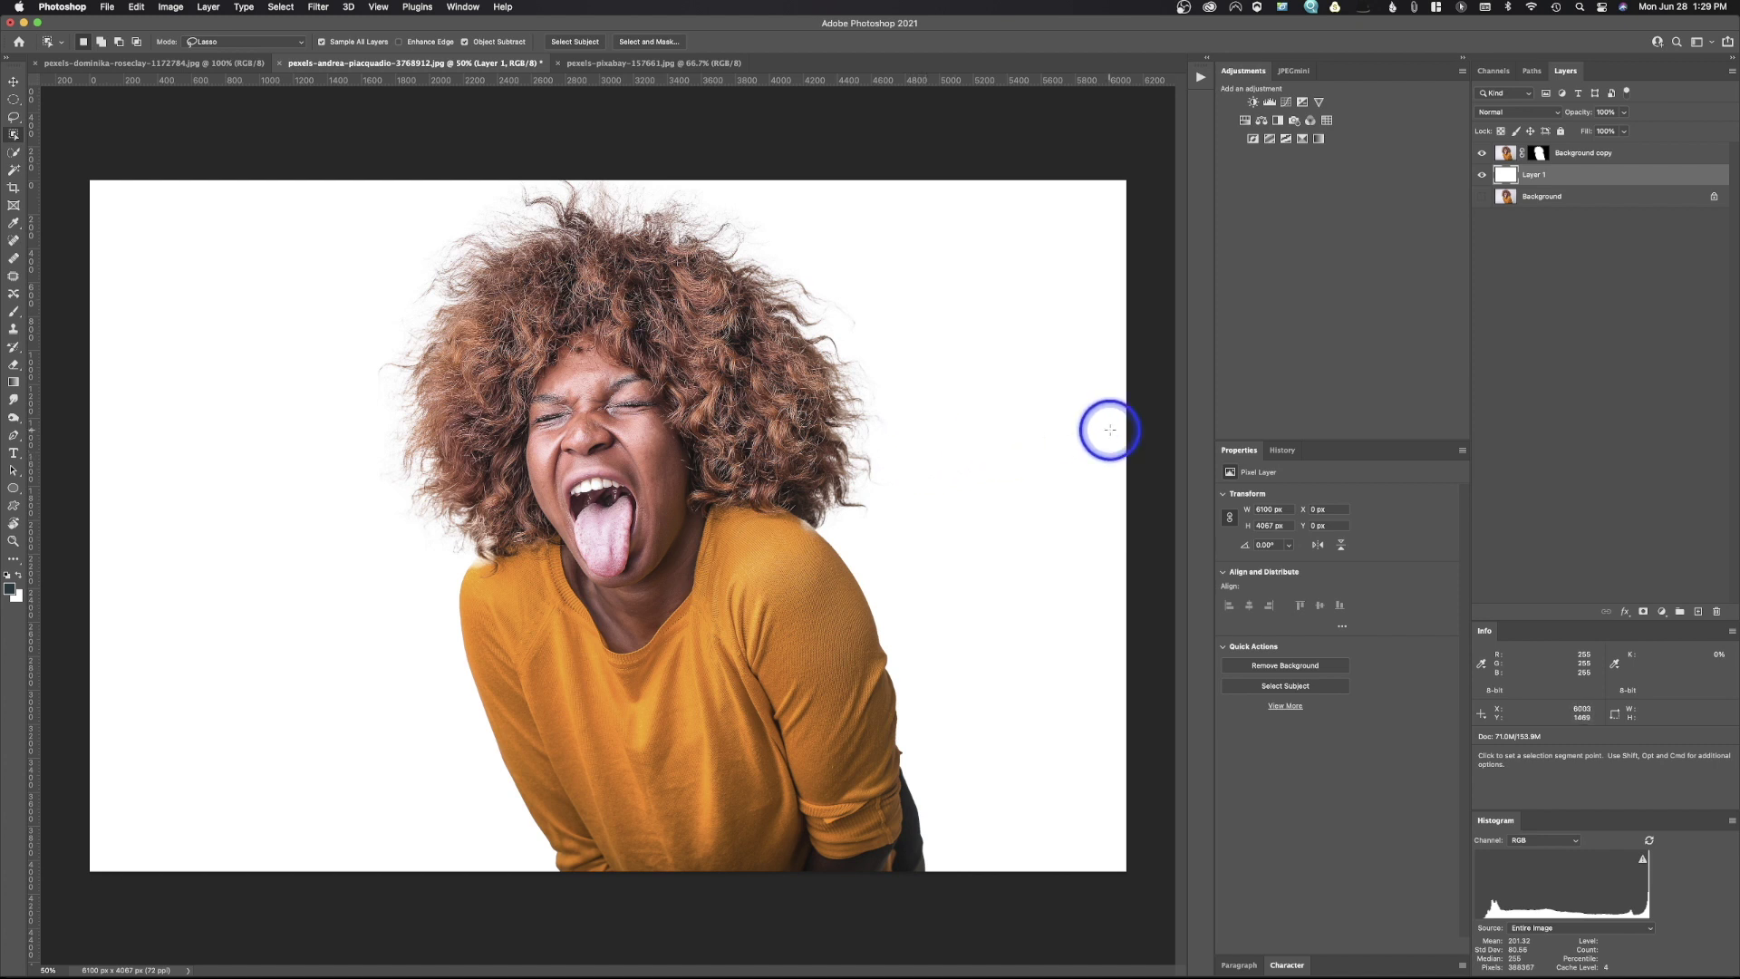
Refill the backdrop layer beneath the cutout with 50% Gray.
key(shift+BackSpace)
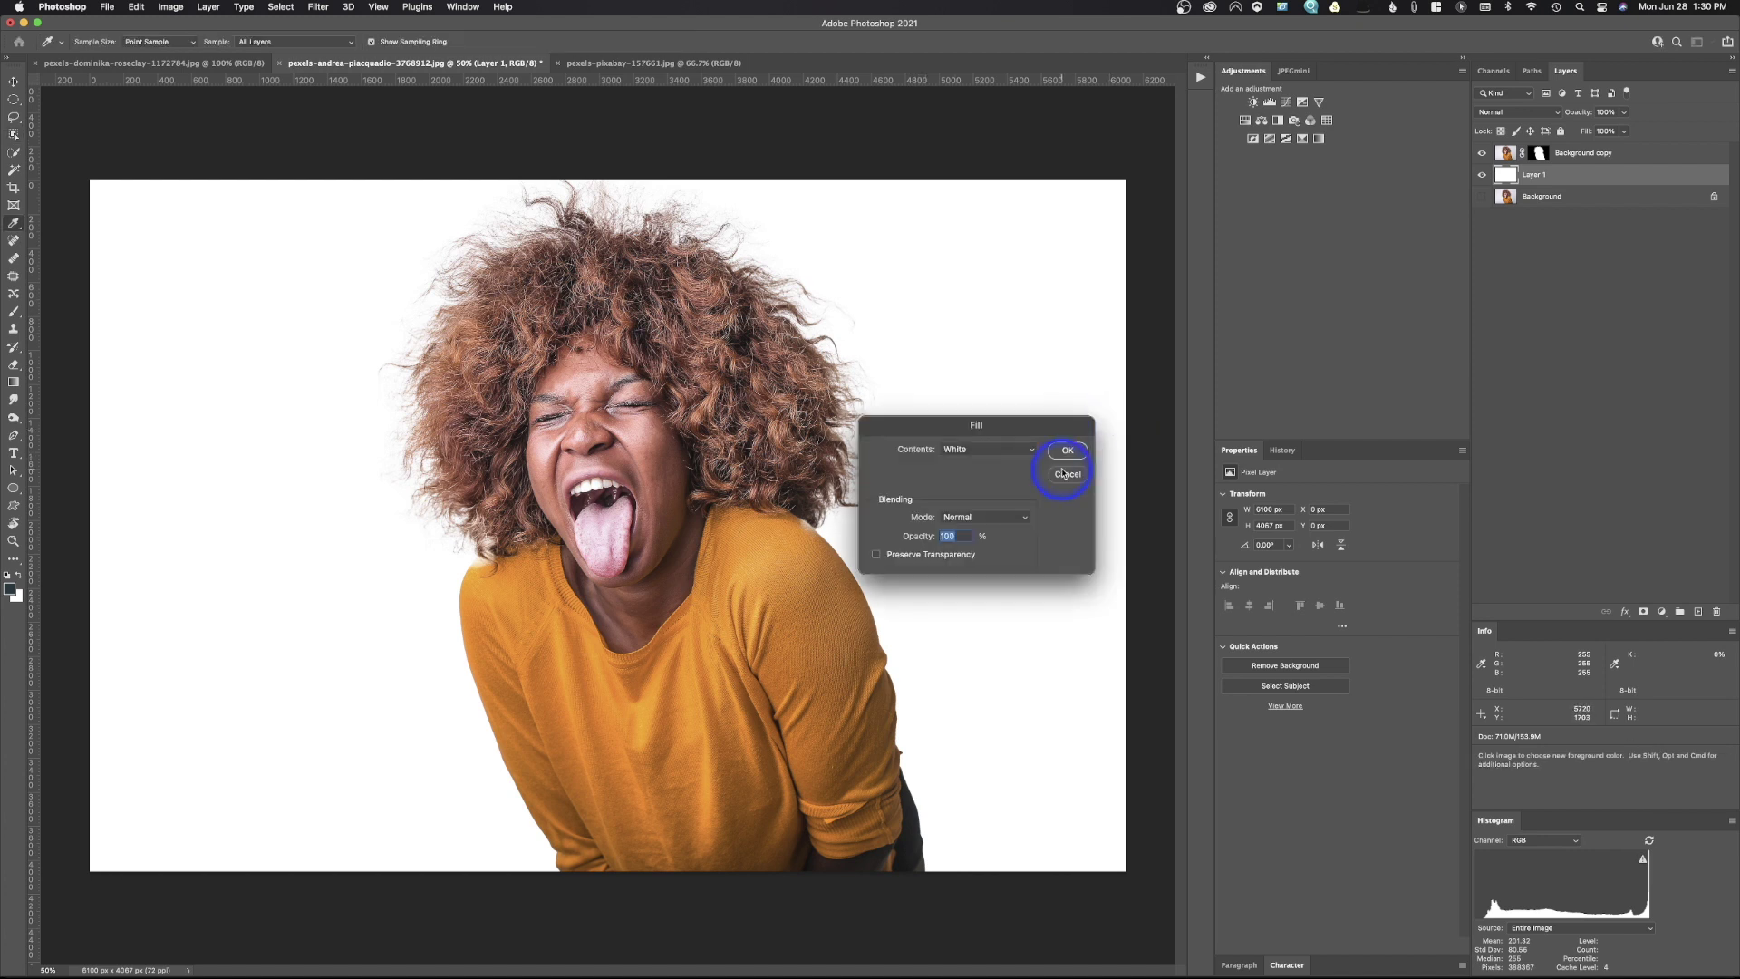
click(965, 451)
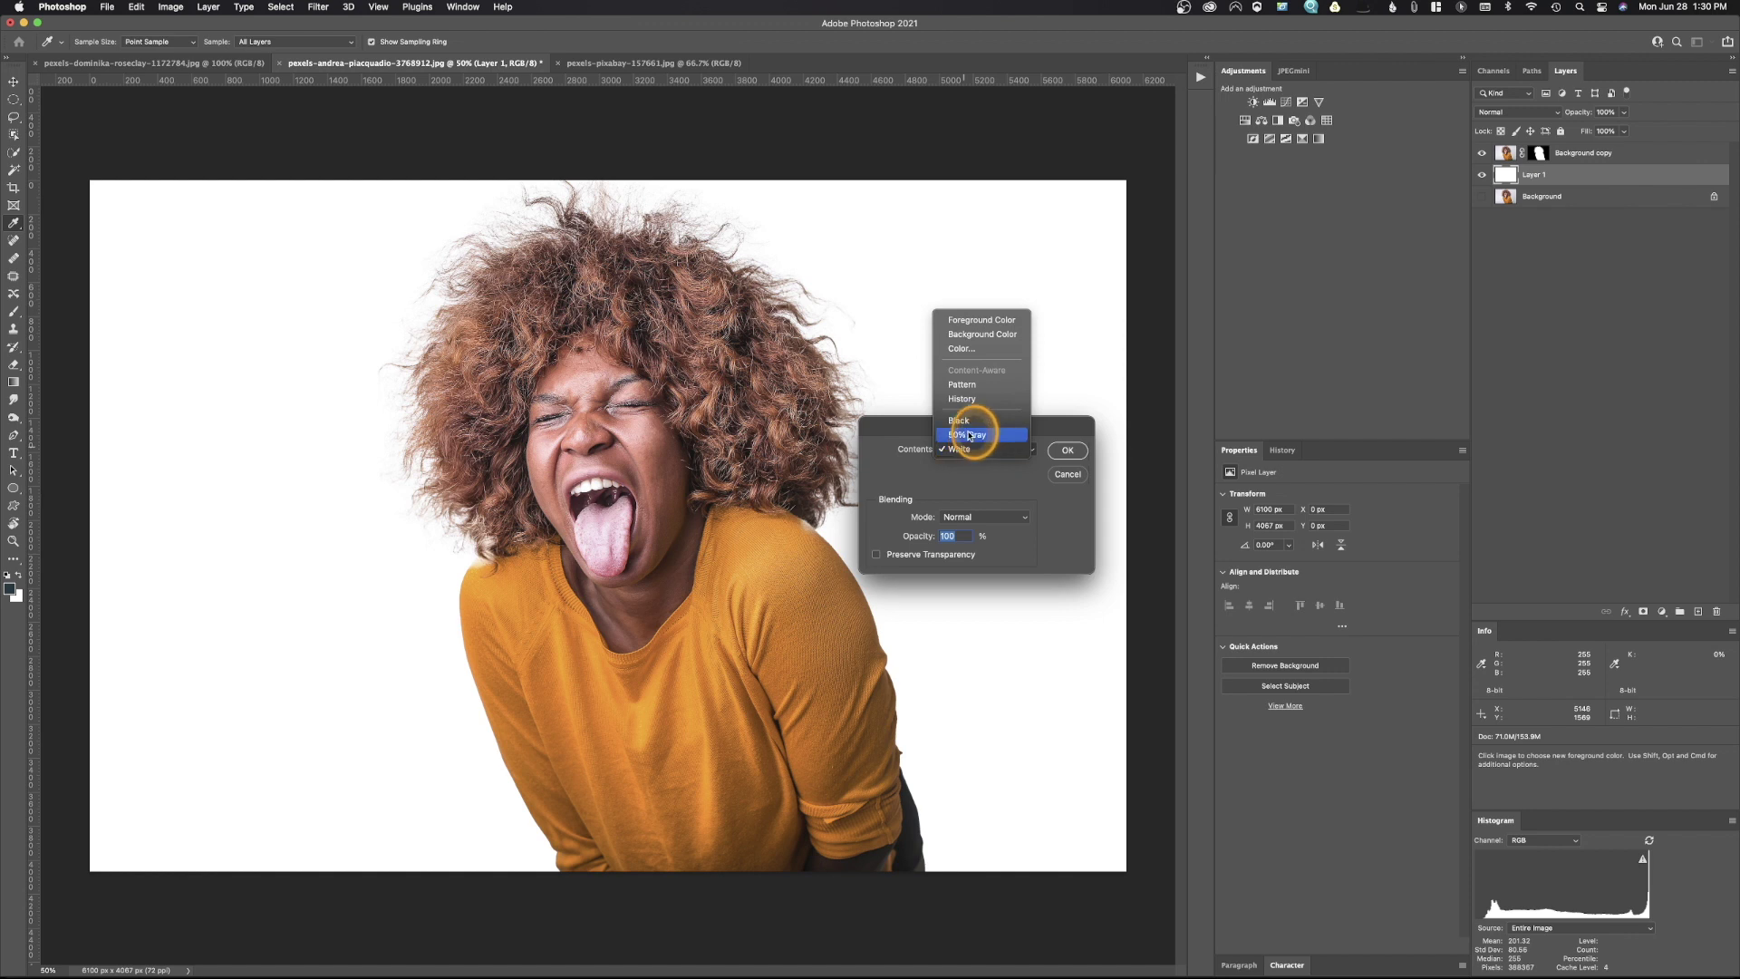
click(971, 430)
click(1062, 452)
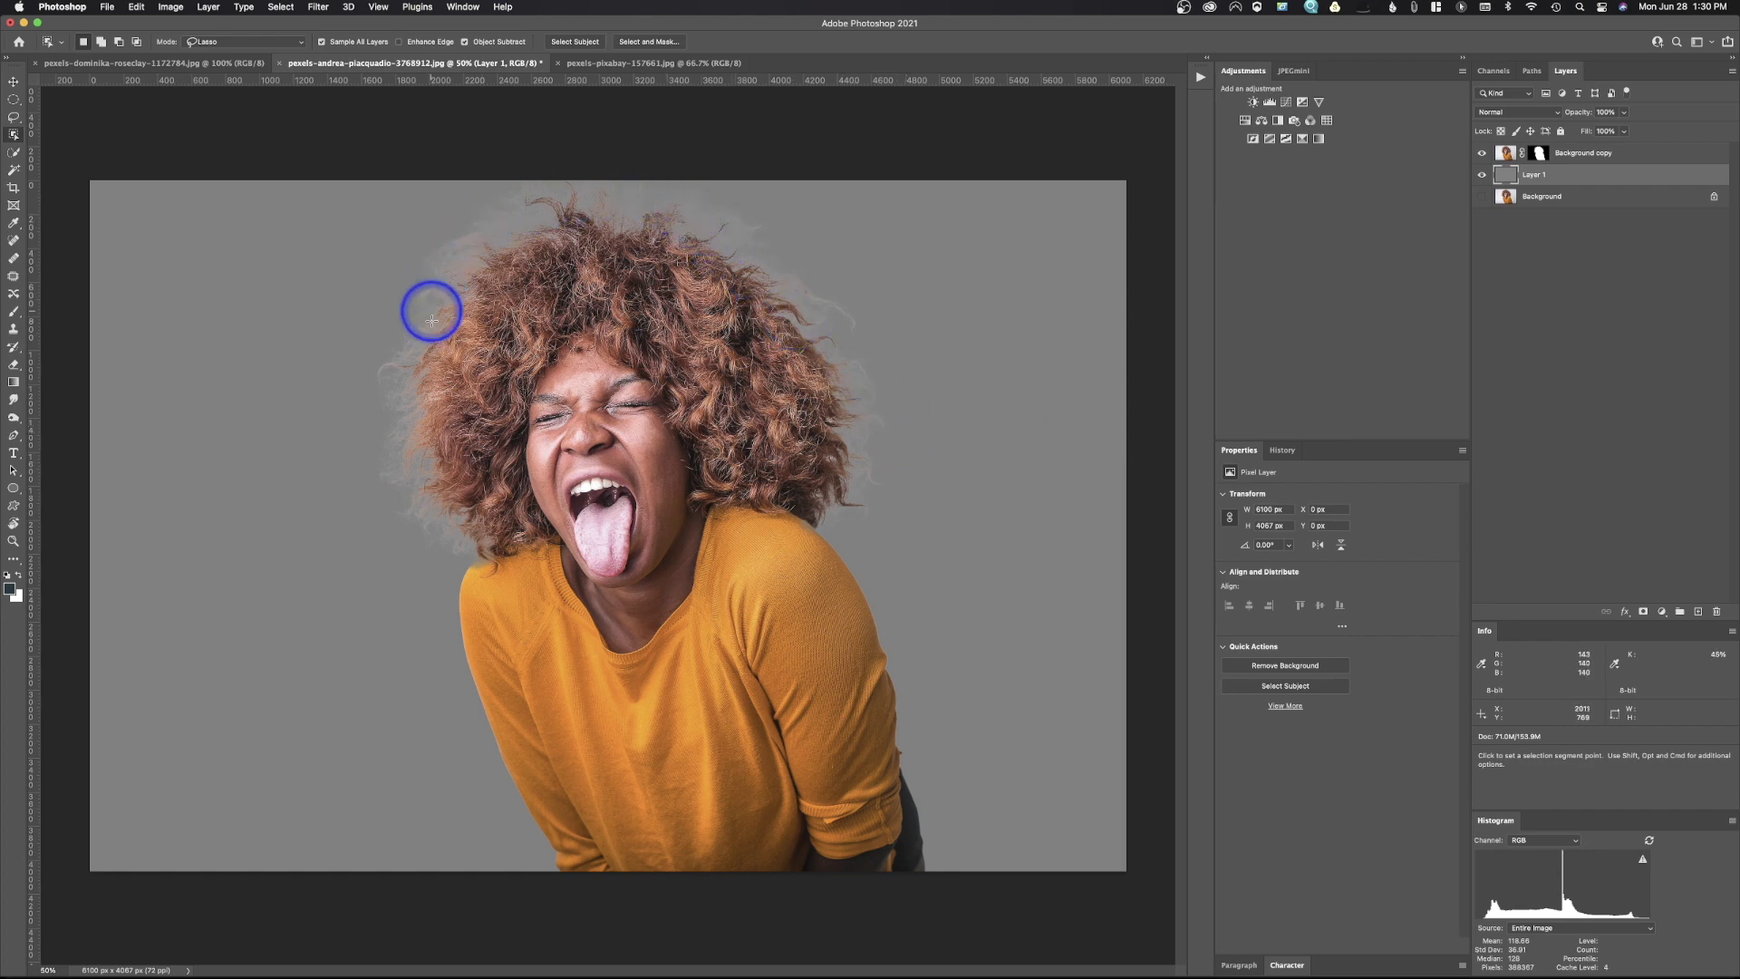
Add a new layer above the Background copy layer and name it "fringe".
scroll(431, 363, up, 1)
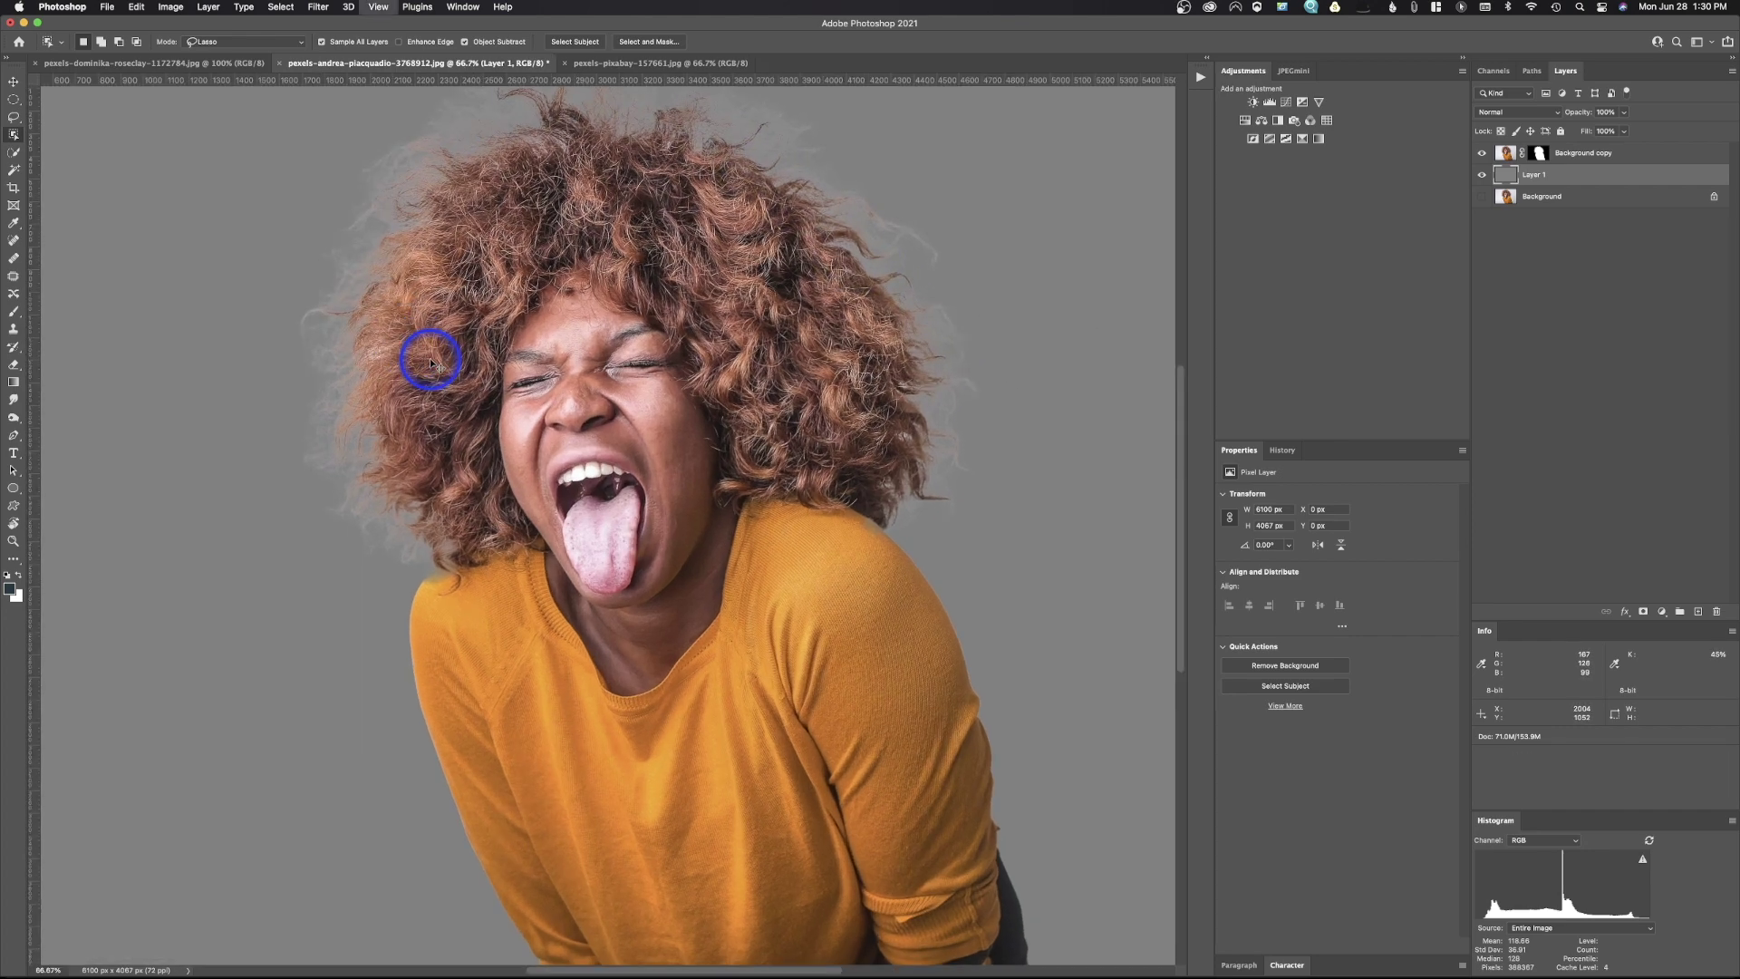
drag(575, 349, 630, 502)
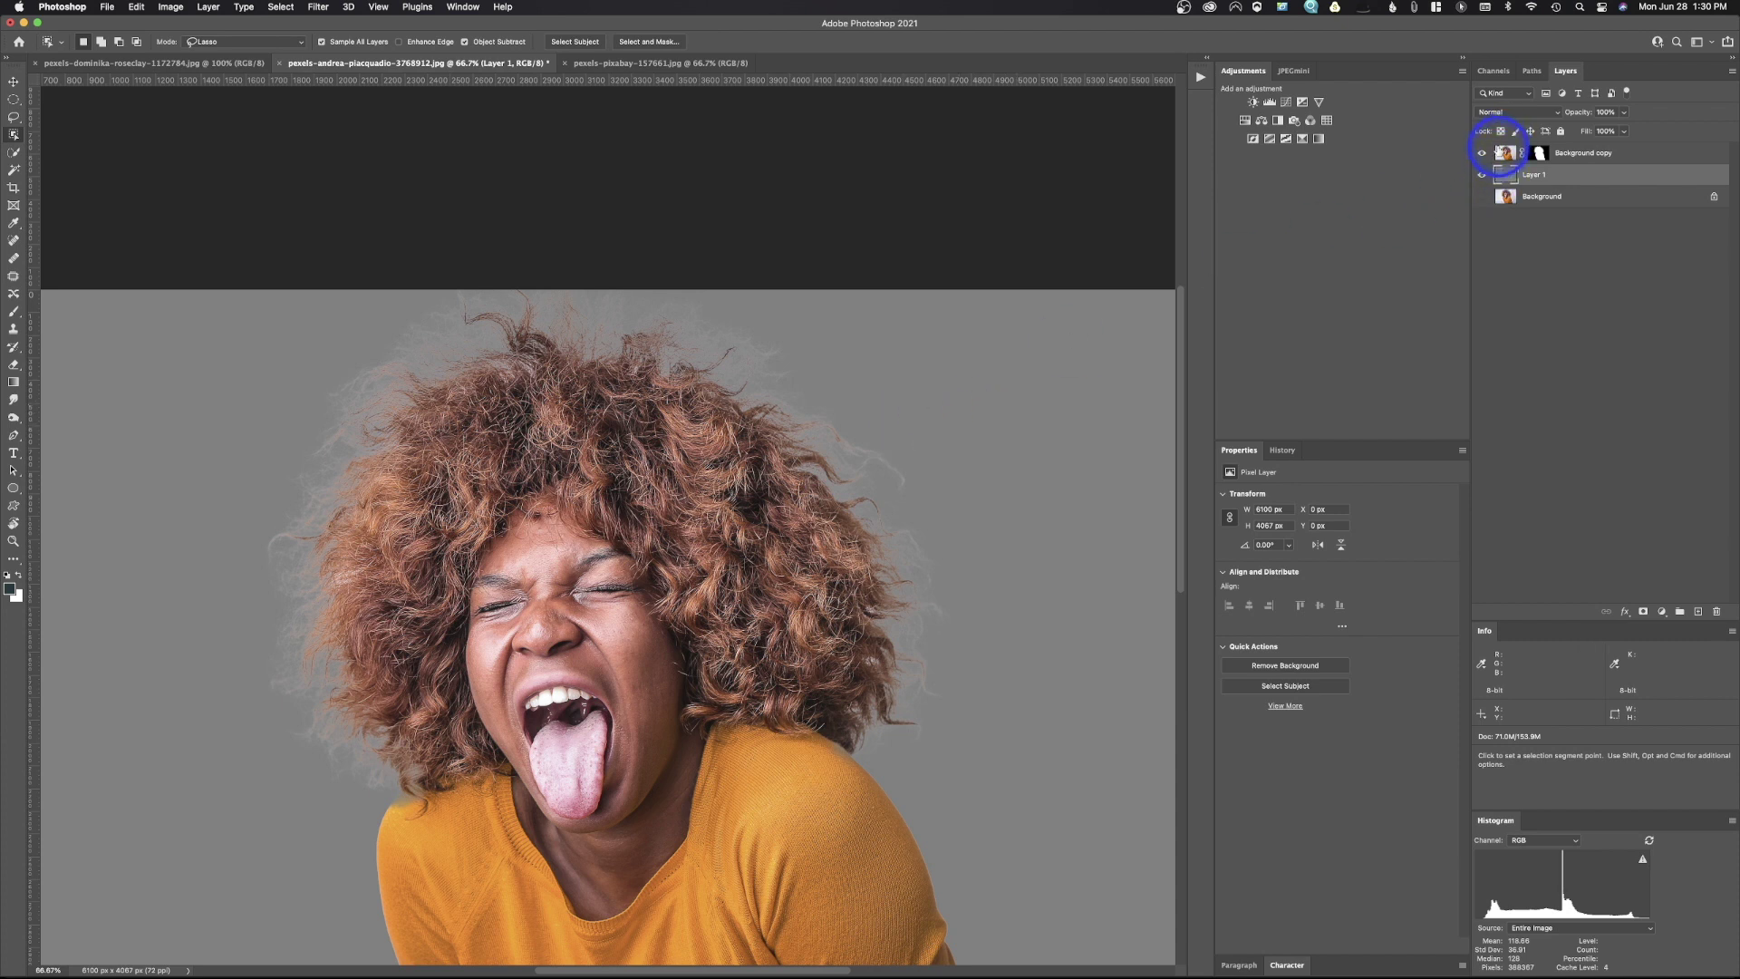
click(1504, 152)
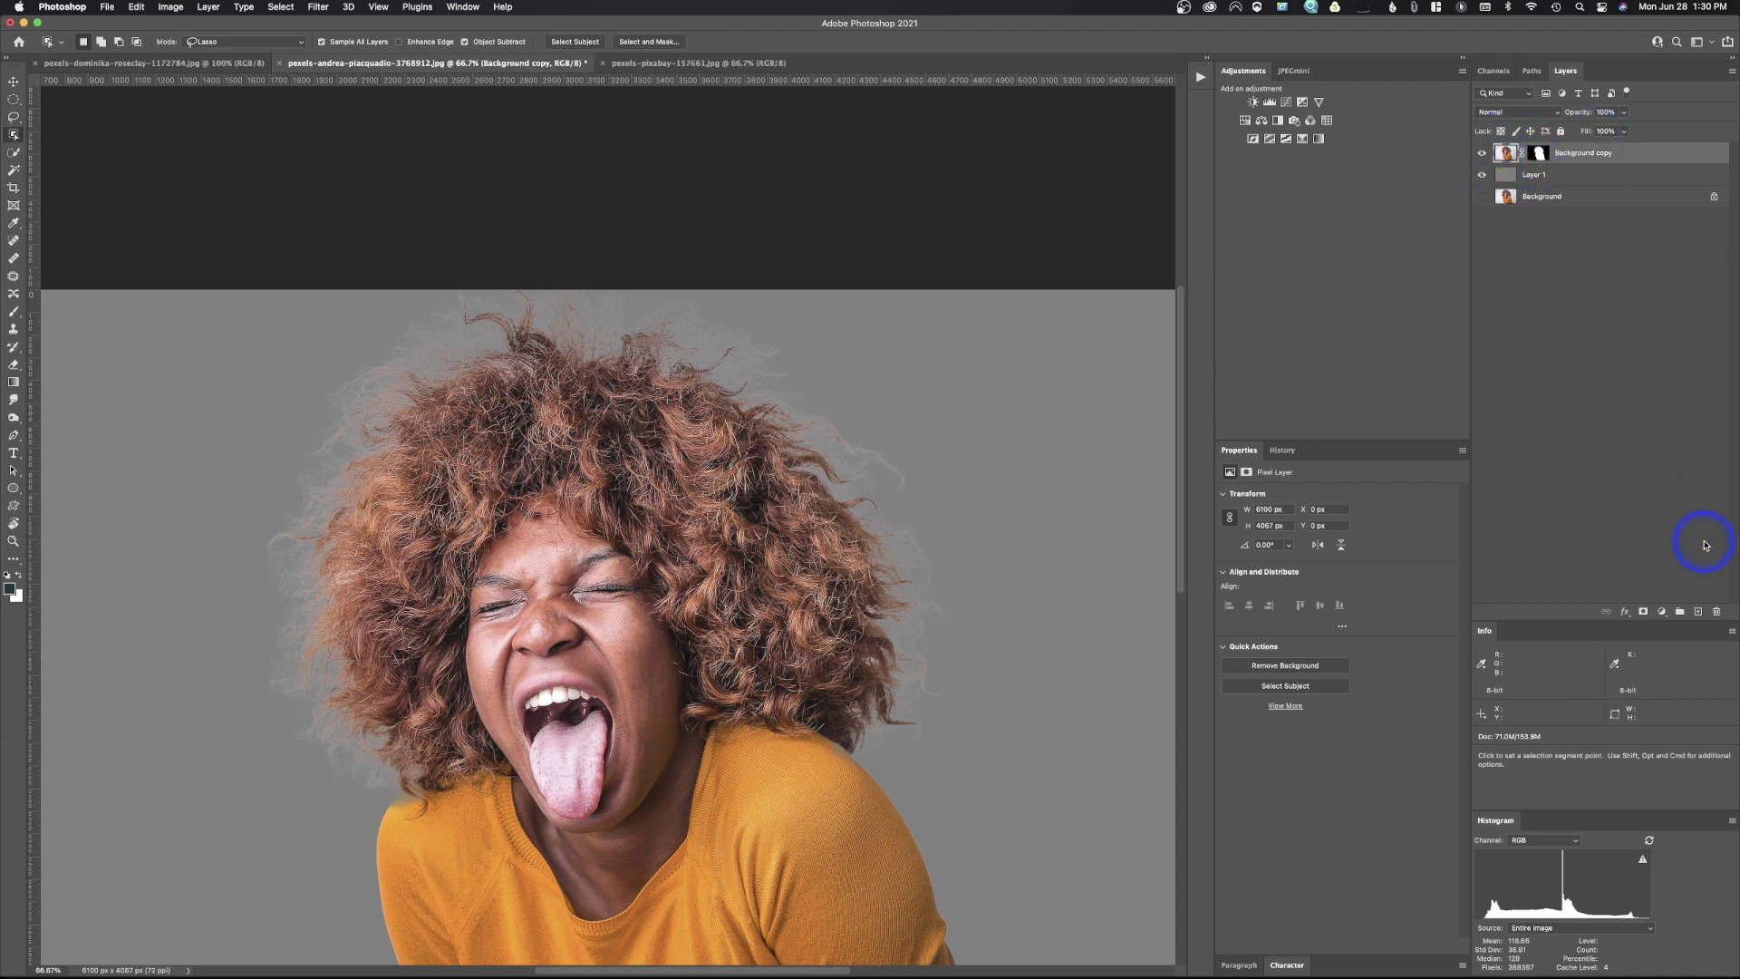
click(1700, 613)
double_click(1535, 153)
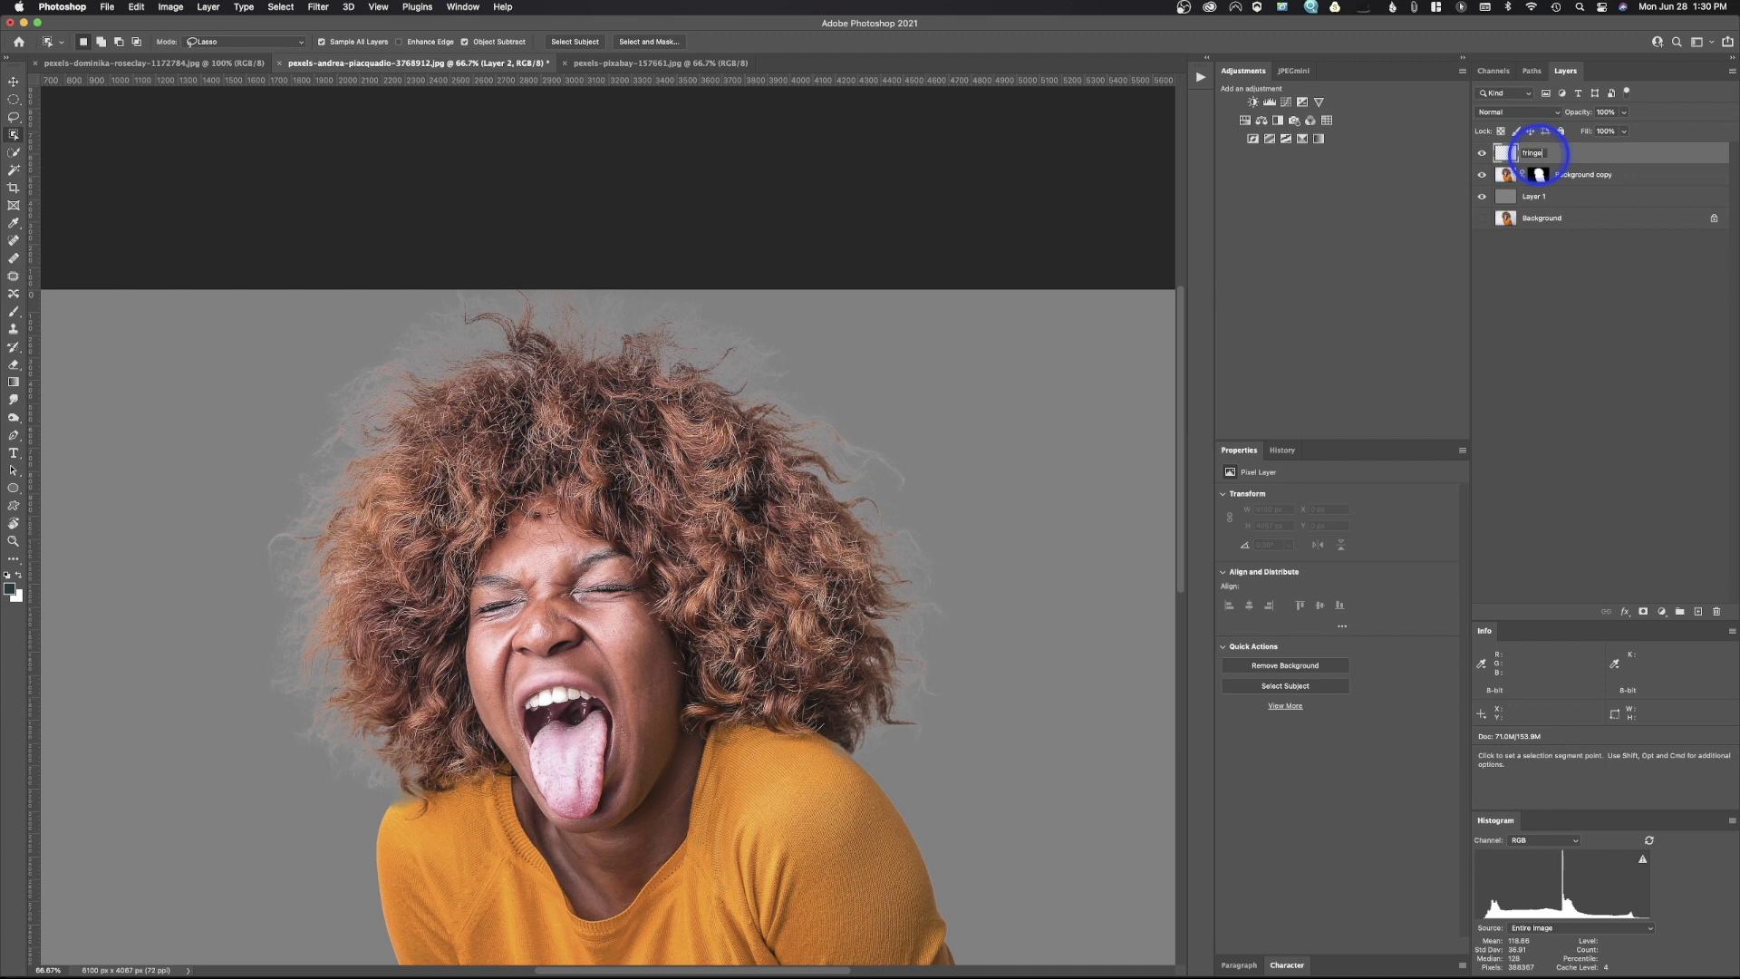
key(Return)
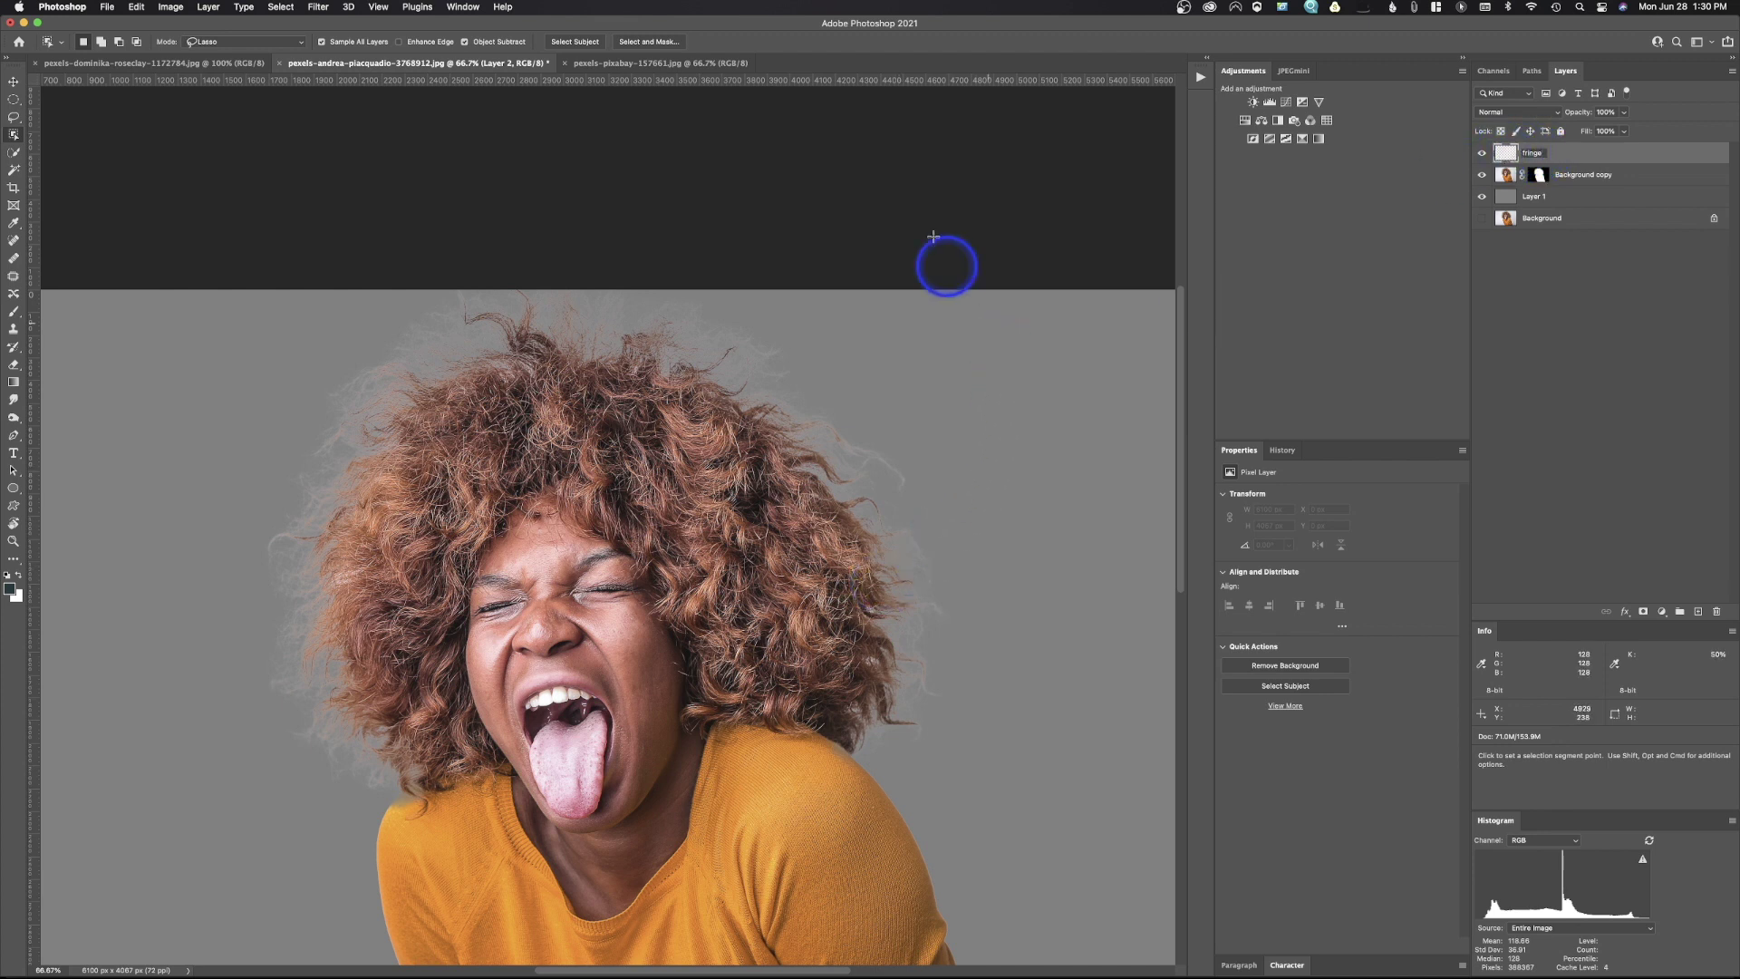
Clip the fringe layer to the Background copy layer with a clipping mask.
click(1512, 147)
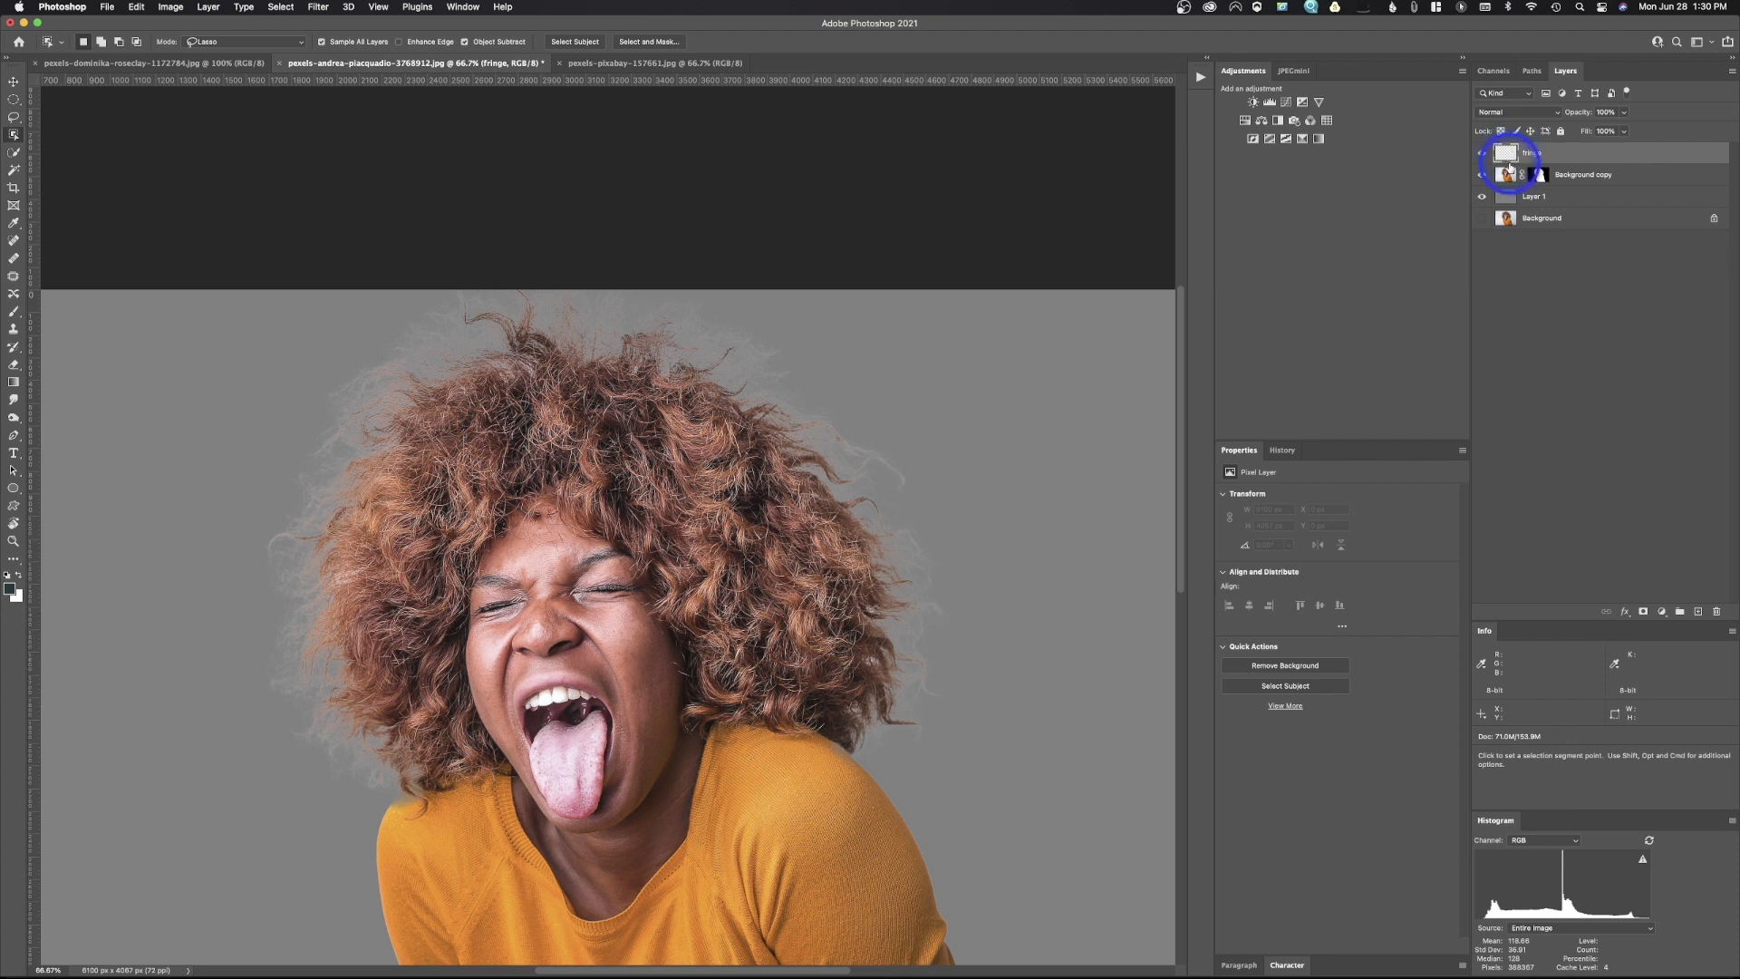
click(1508, 176)
click(1514, 152)
alt+click(1505, 164)
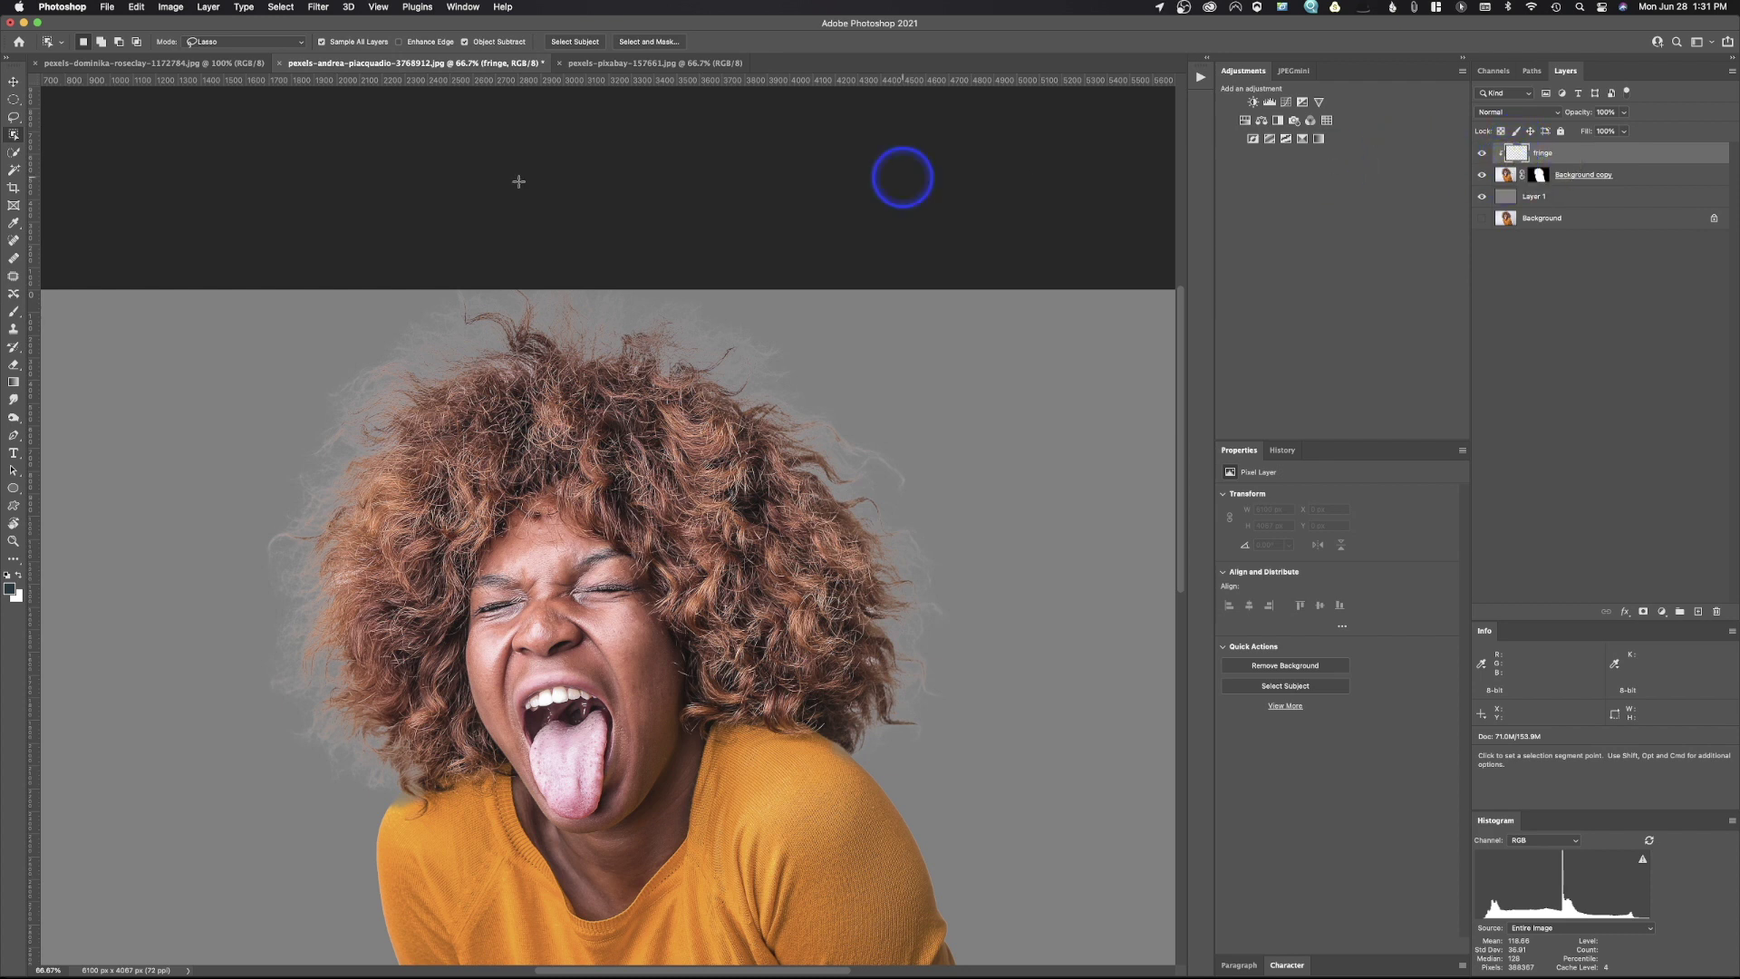
Activate the Clone Stamp tool and set its sampling to Current & Below.
click(13, 331)
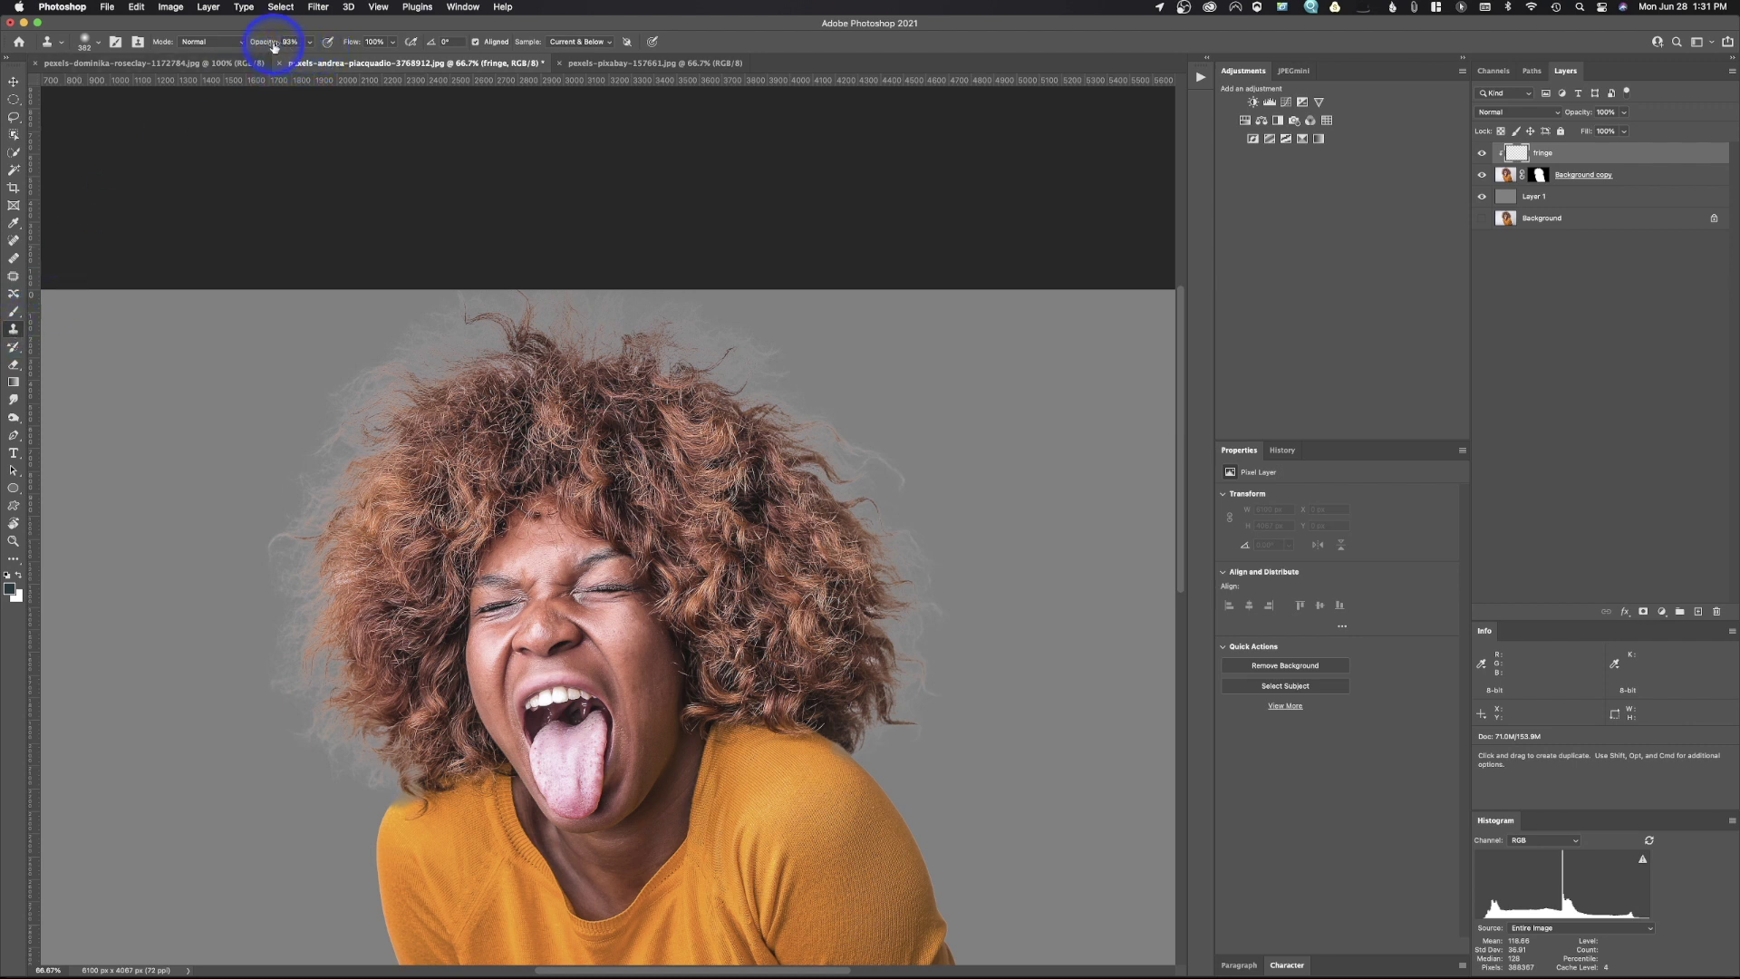
click(565, 42)
click(570, 33)
click(583, 40)
click(584, 51)
Clone nearby hair texture over the light fringe along the lower-left edge of the hair, above the shoulder.
drag(419, 741, 437, 746)
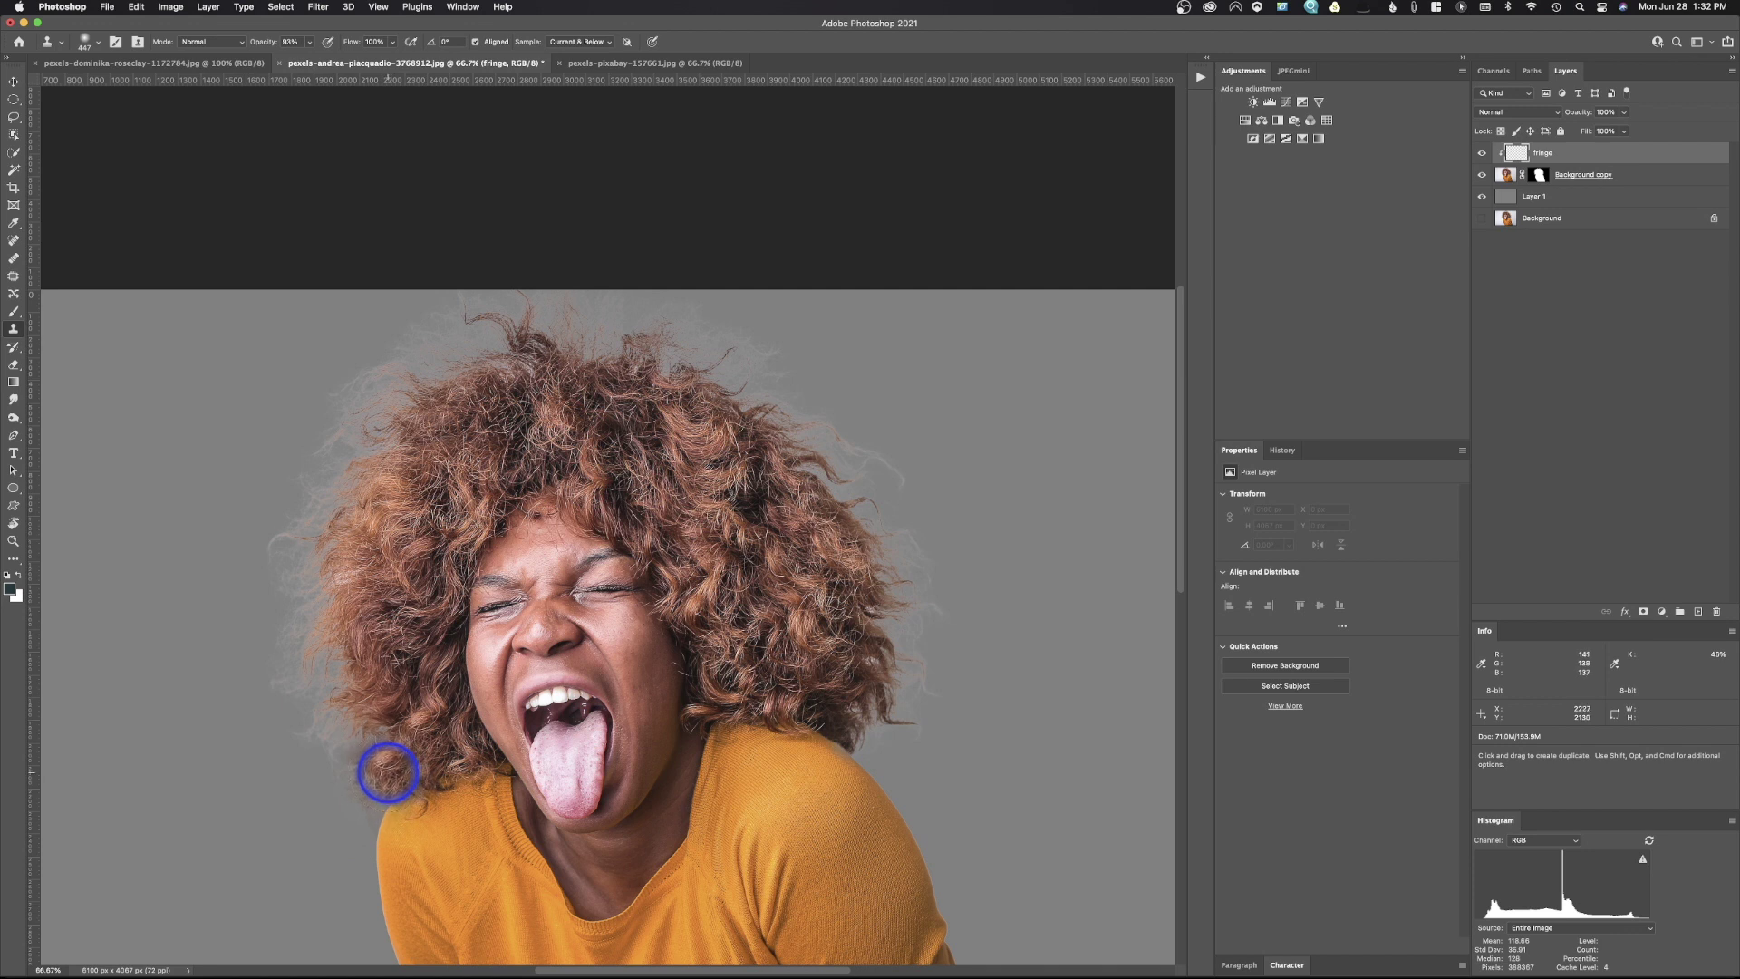
drag(380, 769, 291, 692)
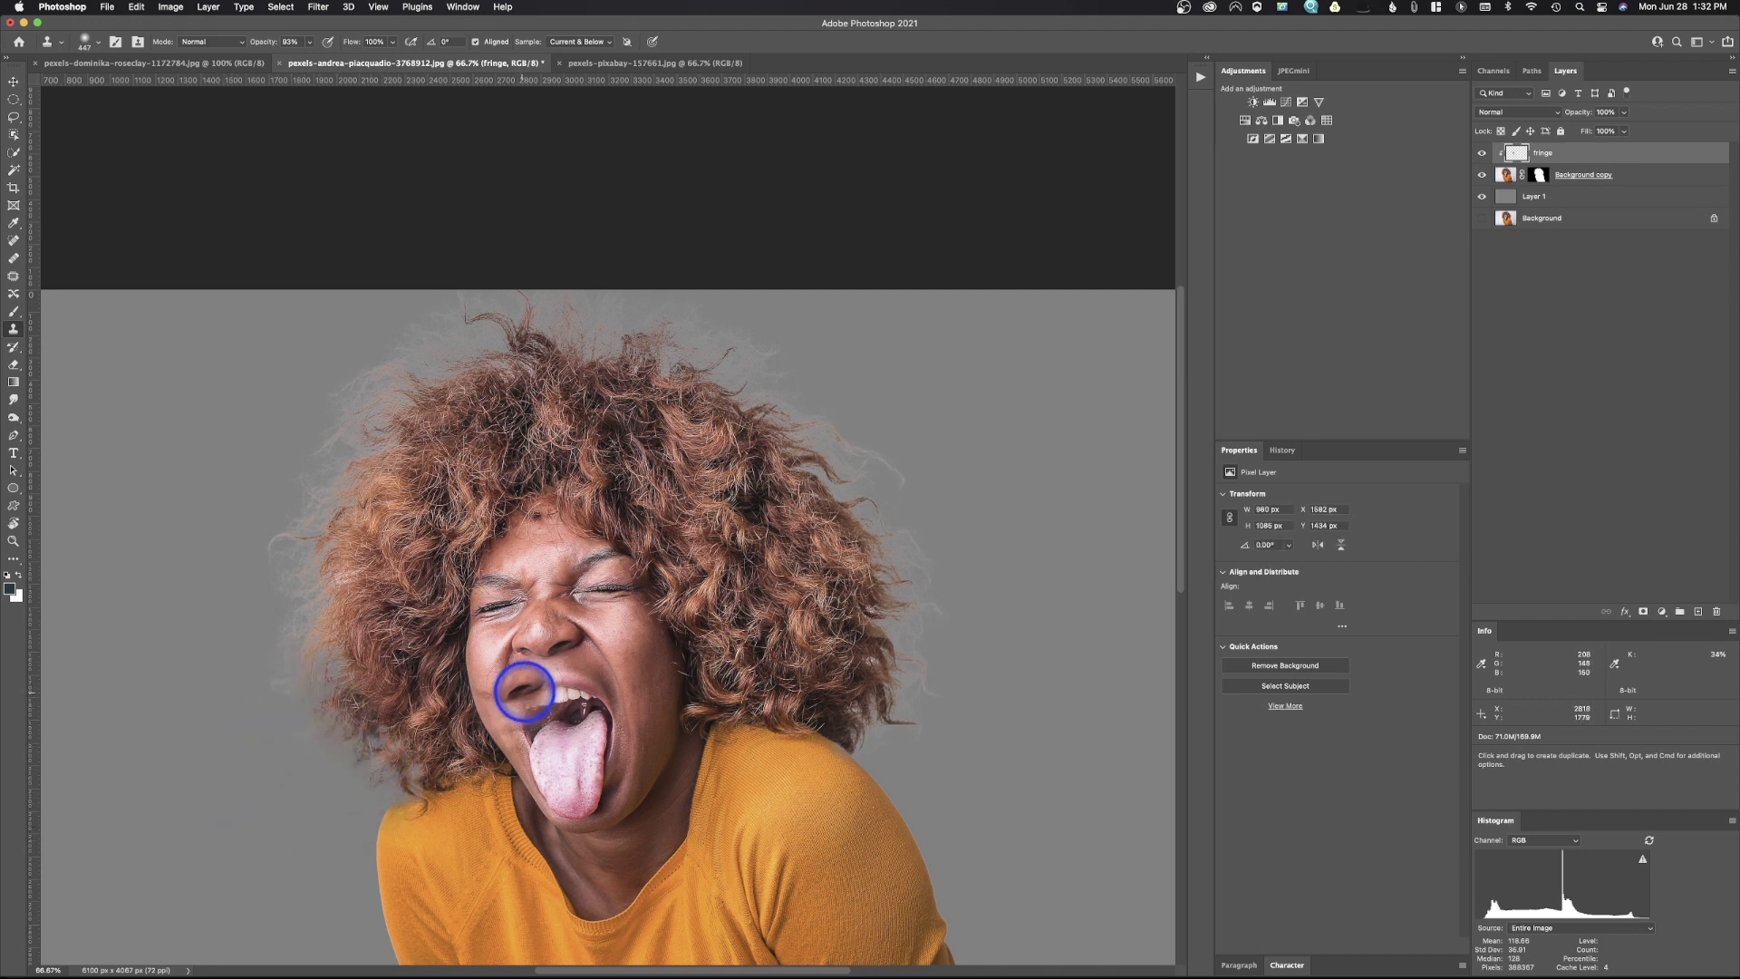
mouse_move(402, 706)
mouse_down()
mouse_move(310, 691)
mouse_move(296, 671)
mouse_up()
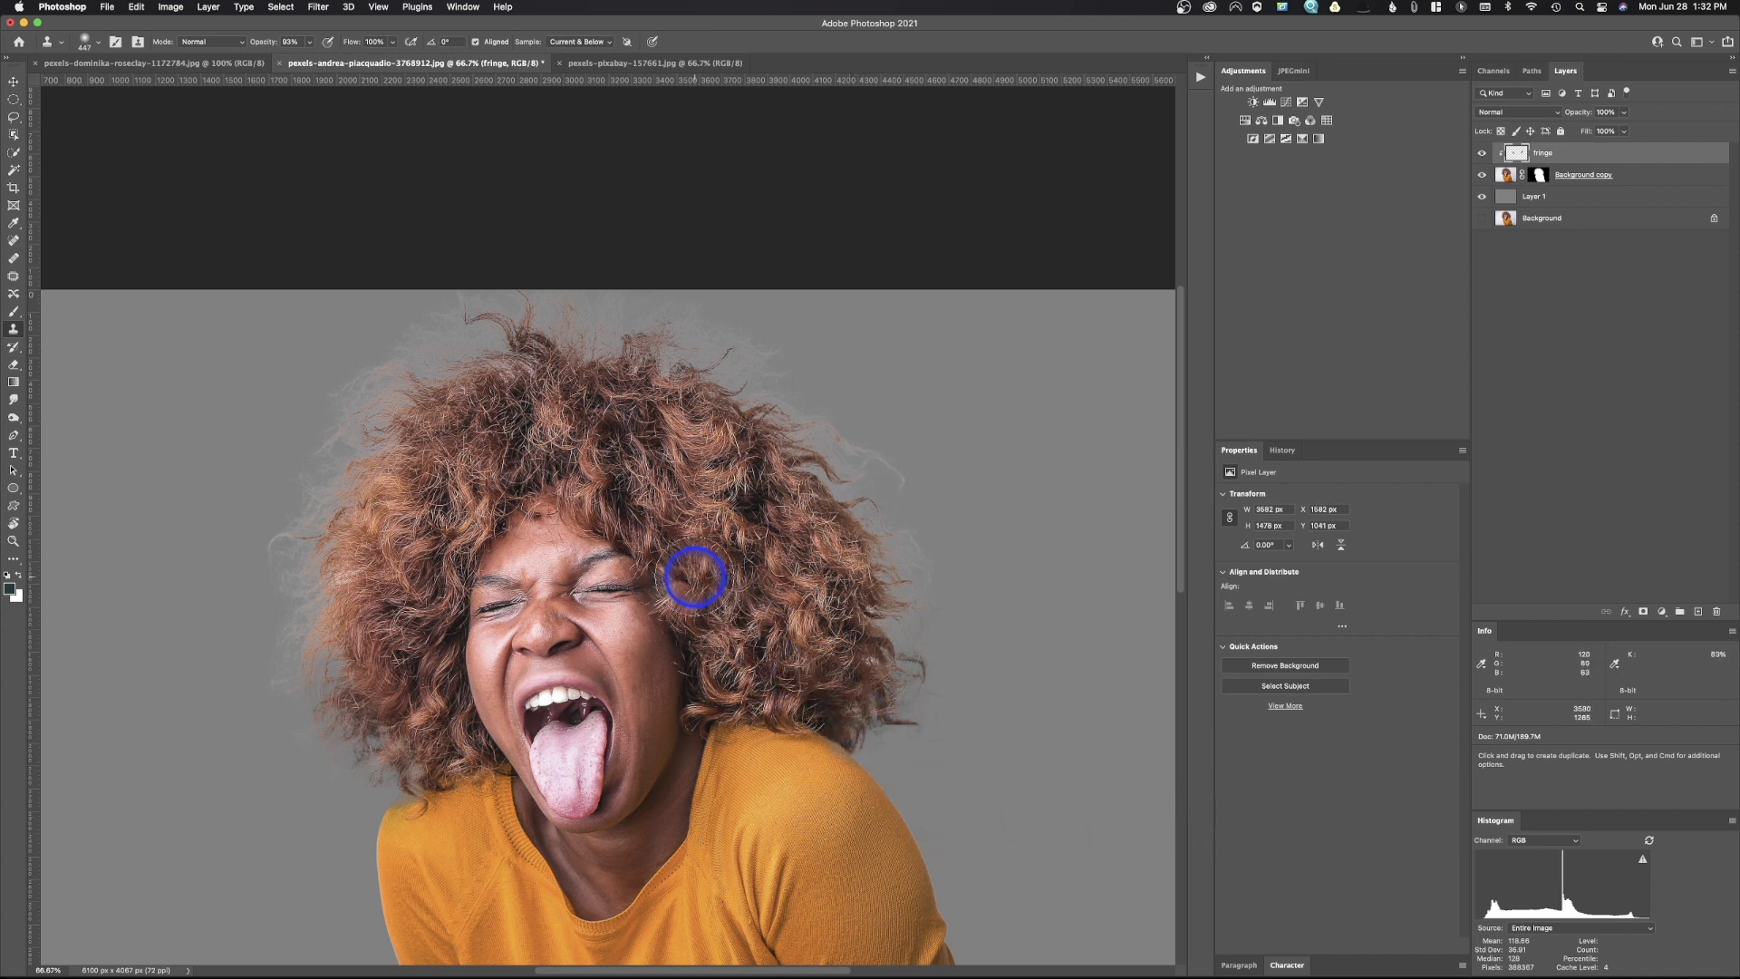
Try cloning hair from the upper-right area onto the backdrop beyond the upper-left hair edge, and undo it.
mouse_move(780, 400)
mouse_down()
mouse_move(326, 393)
mouse_move(807, 548)
mouse_move(491, 556)
mouse_up()
key(super+z)
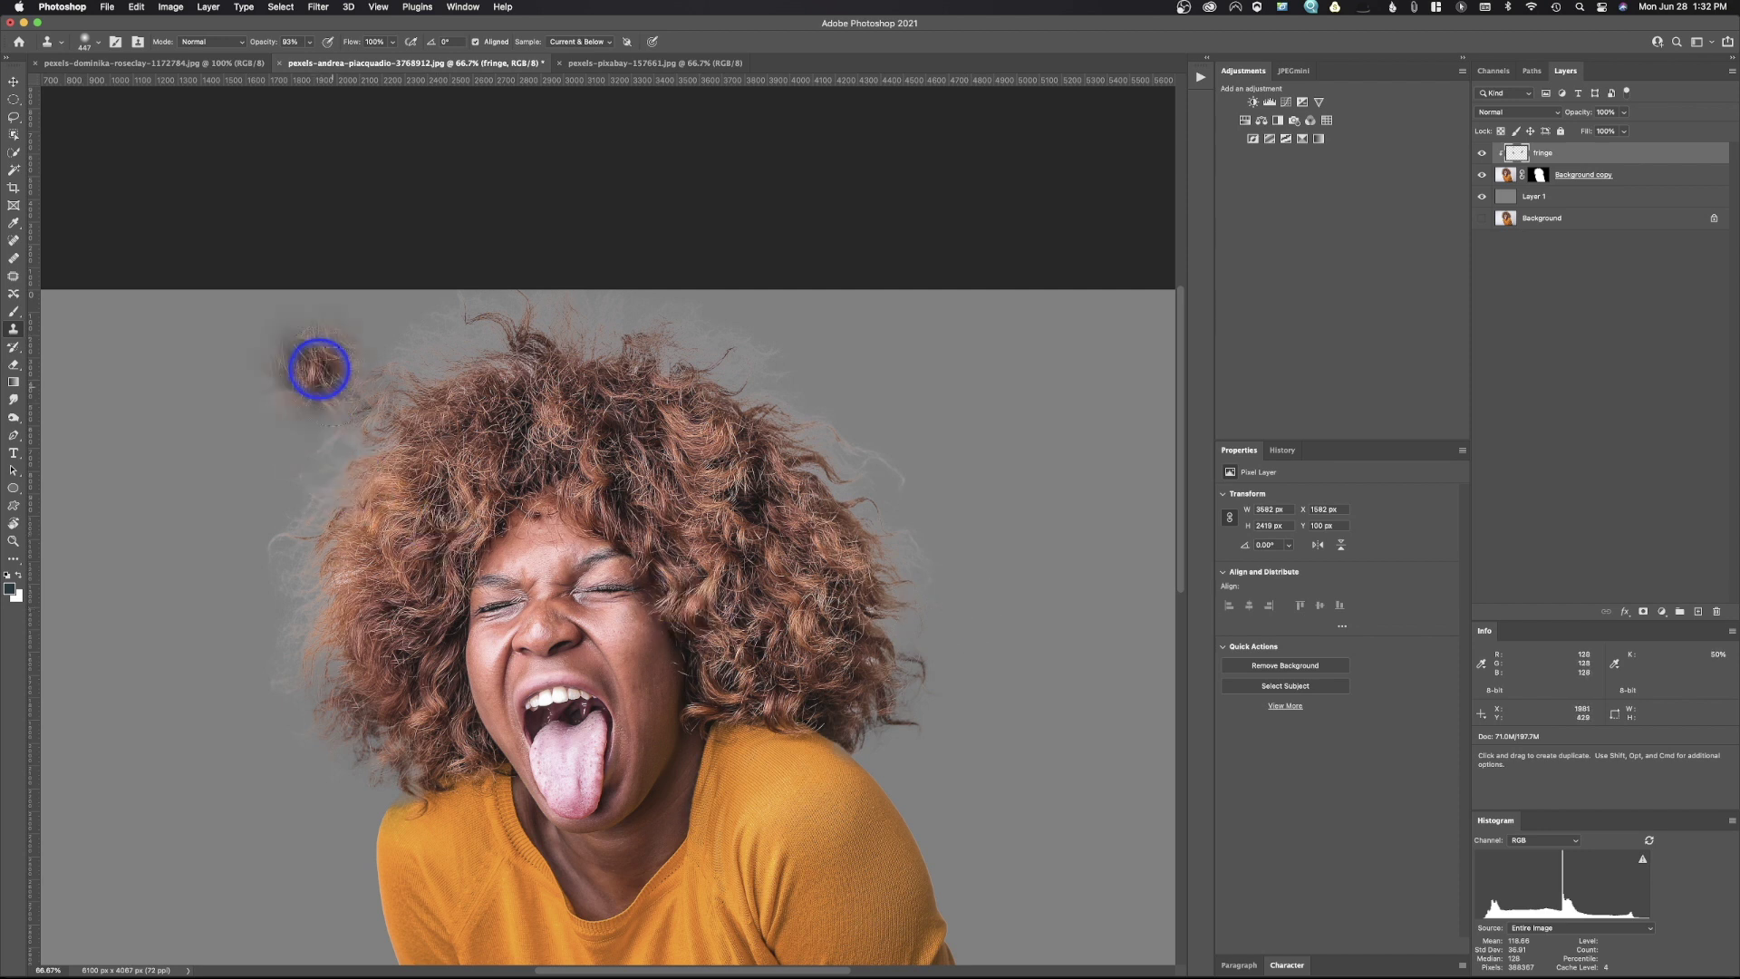
key(super+z)
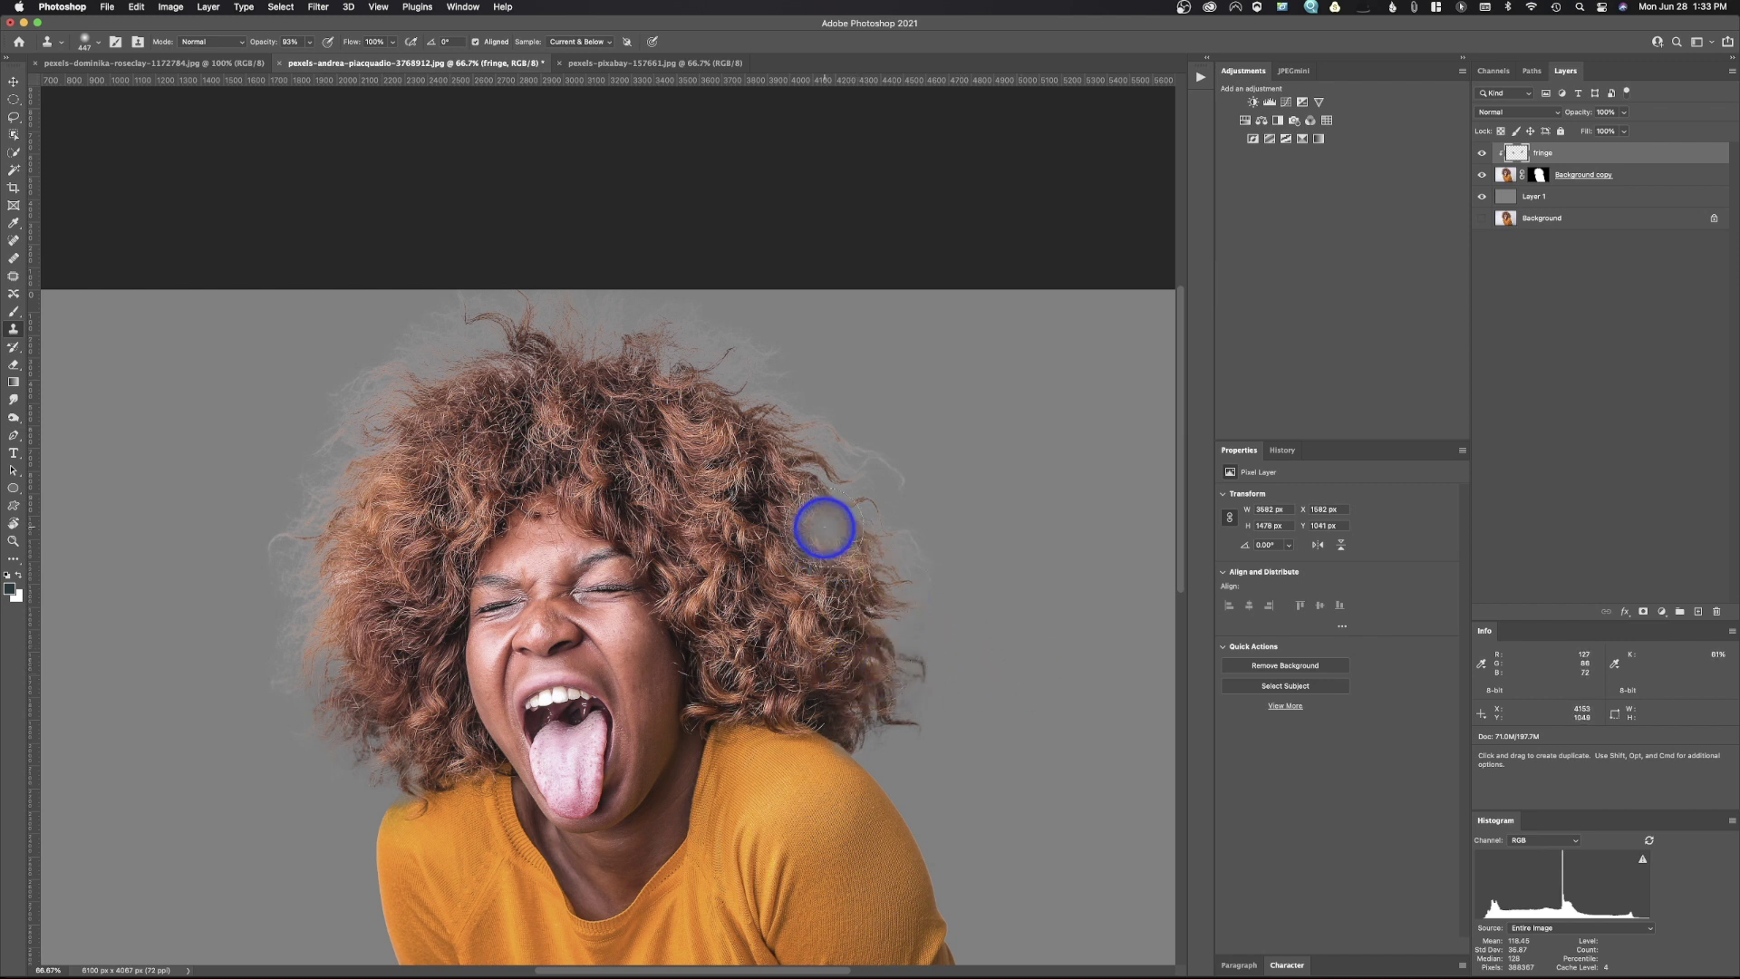
Clone hair texture over the light fringe along the right edge of the hair, undoing misplaced strokes.
drag(831, 528, 846, 520)
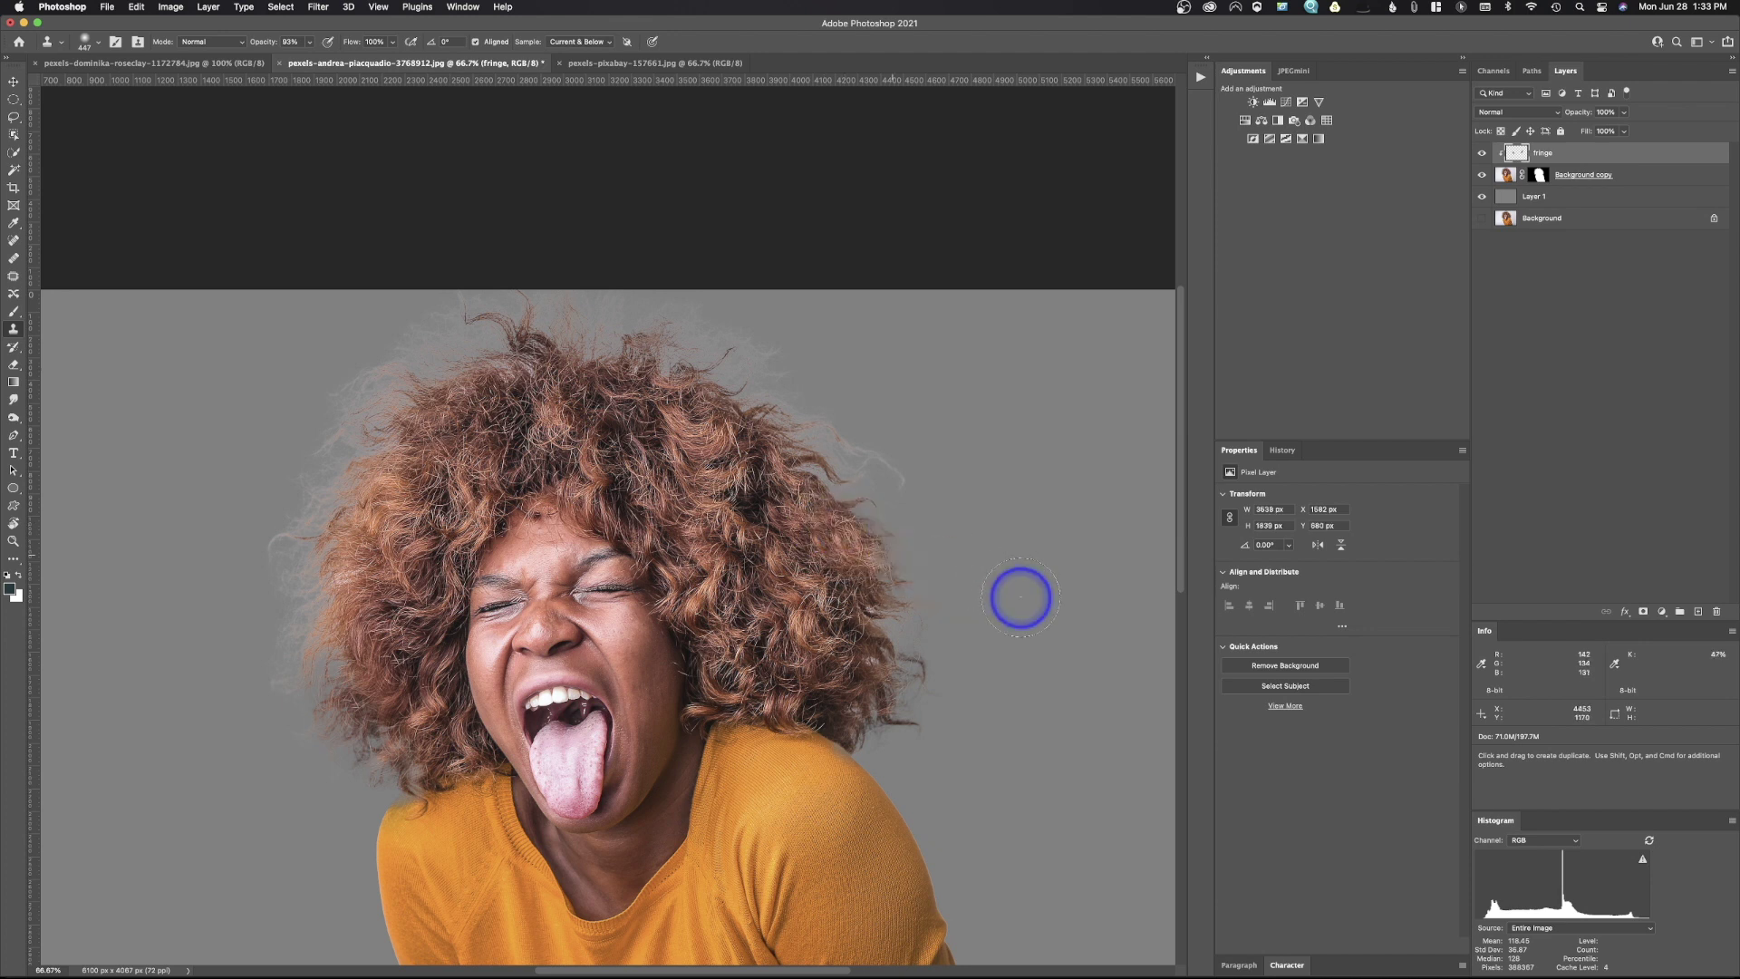
drag(827, 566, 913, 547)
key(super+z)
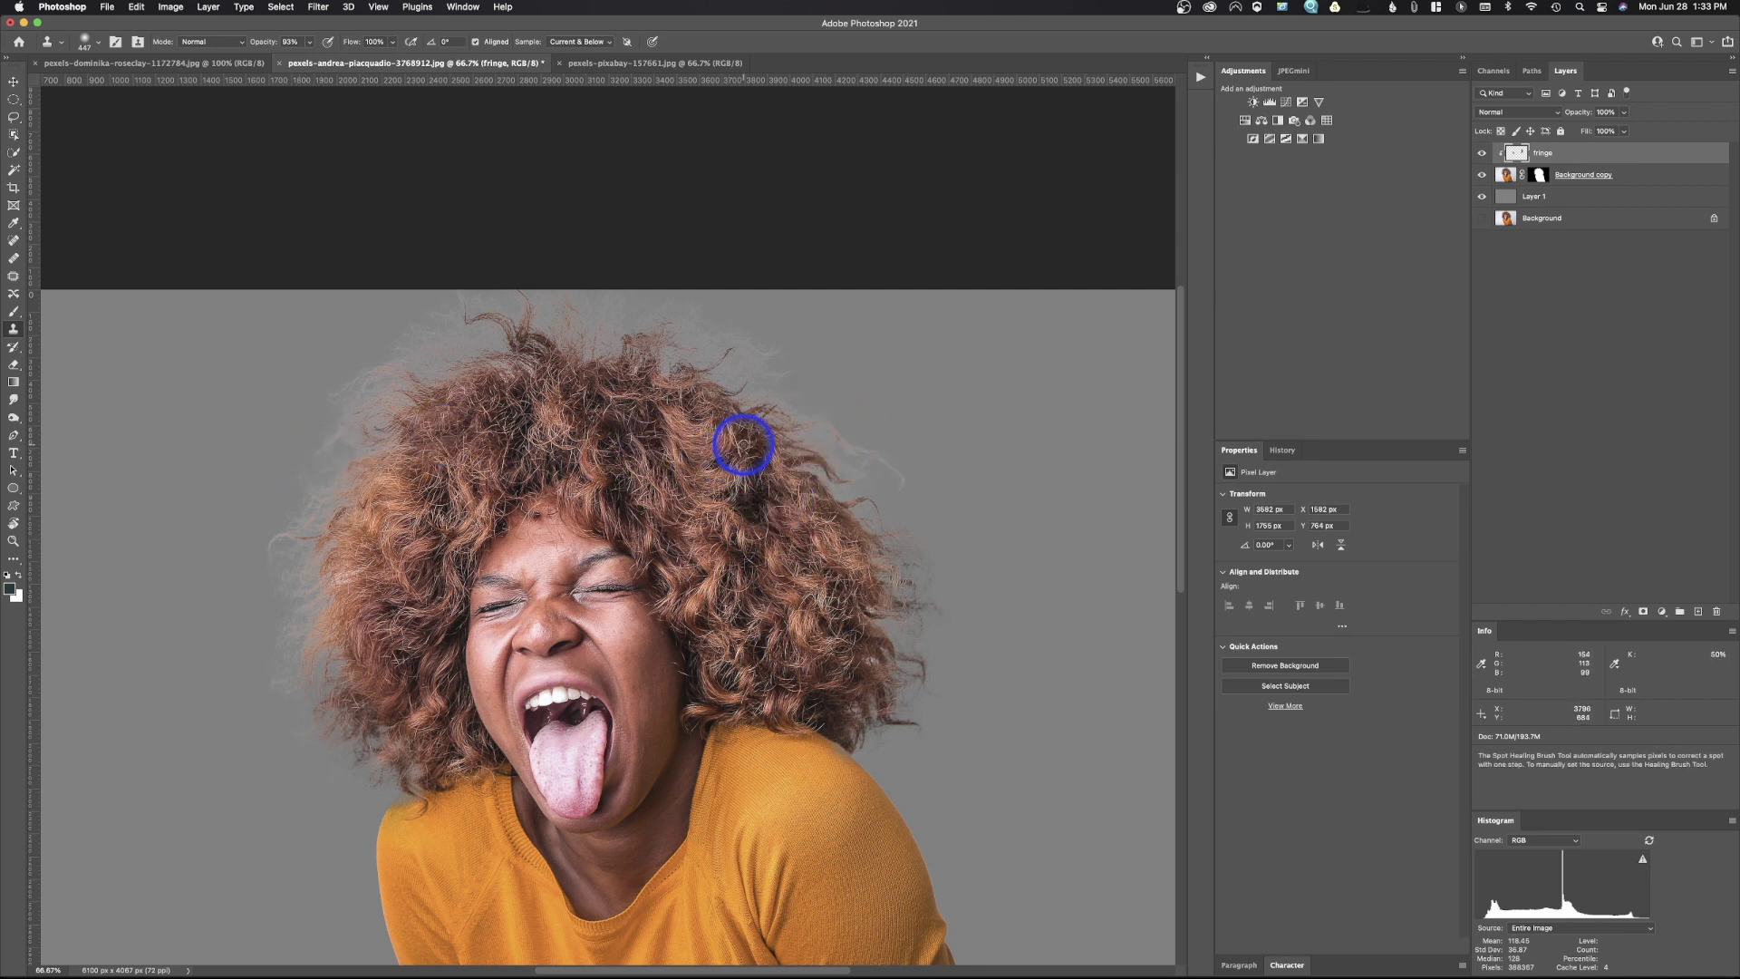
mouse_move(750, 446)
mouse_down()
mouse_move(855, 447)
mouse_move(830, 446)
mouse_up()
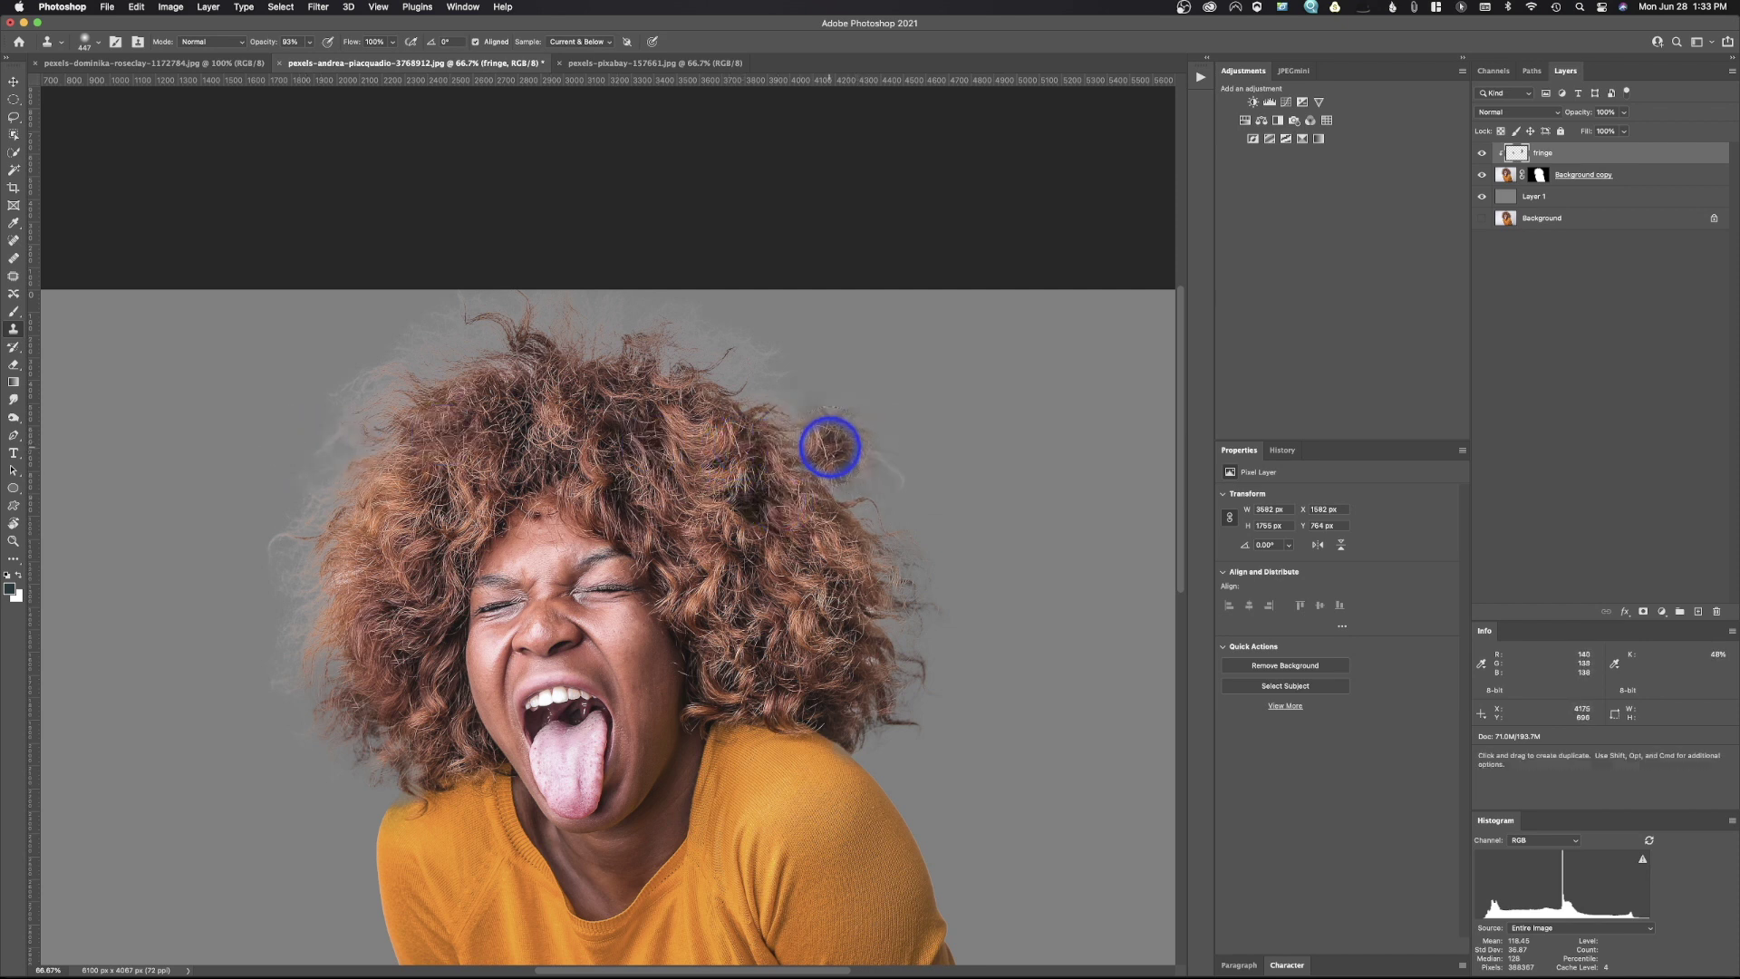
key(super+z)
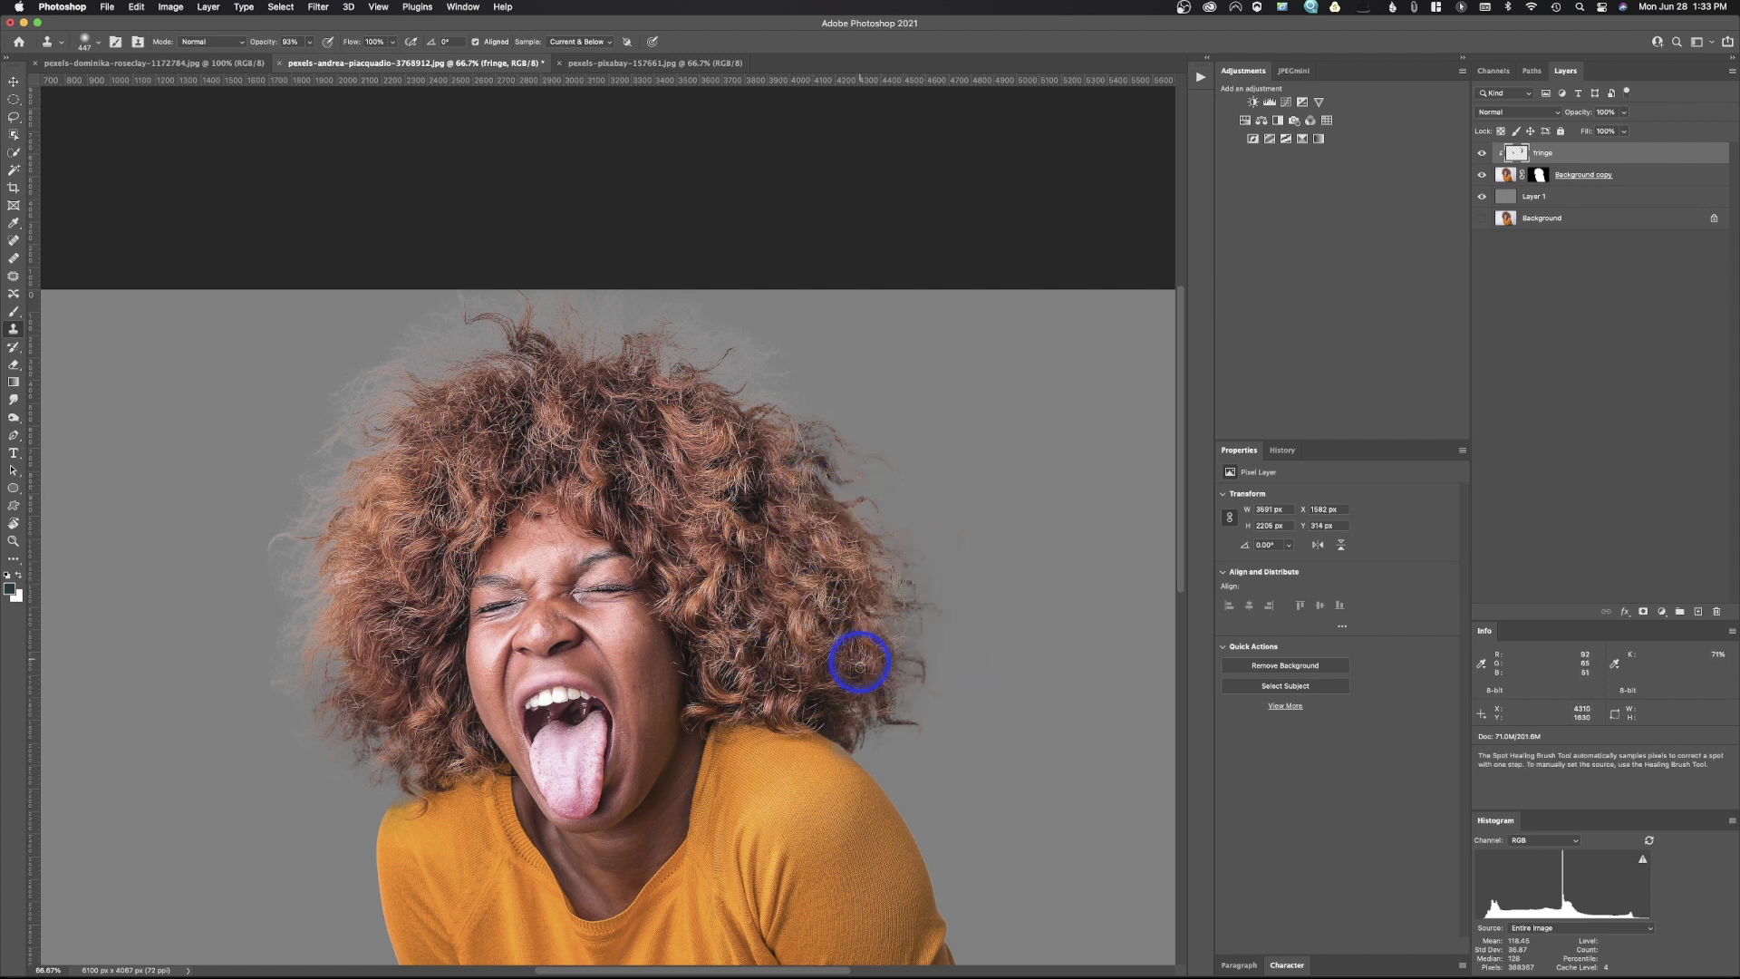
Clone inner hair over the remaining light fringe along the upper-right edge and the top of the head.
drag(747, 319, 777, 311)
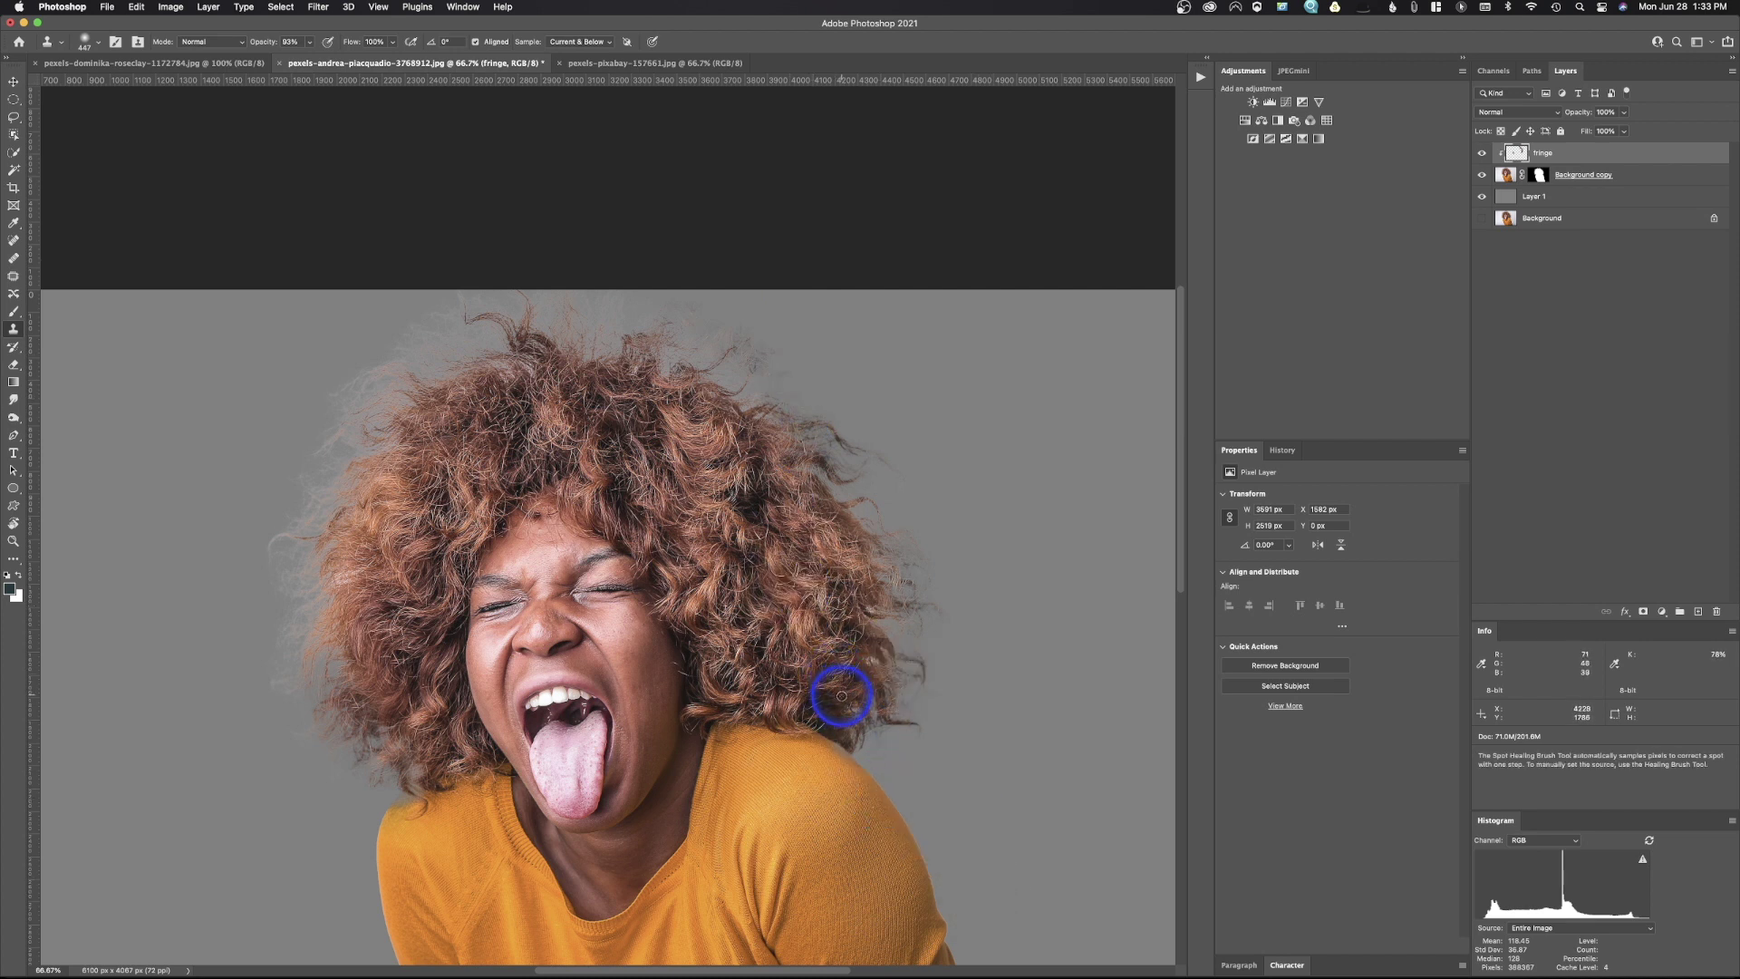
drag(788, 338, 802, 390)
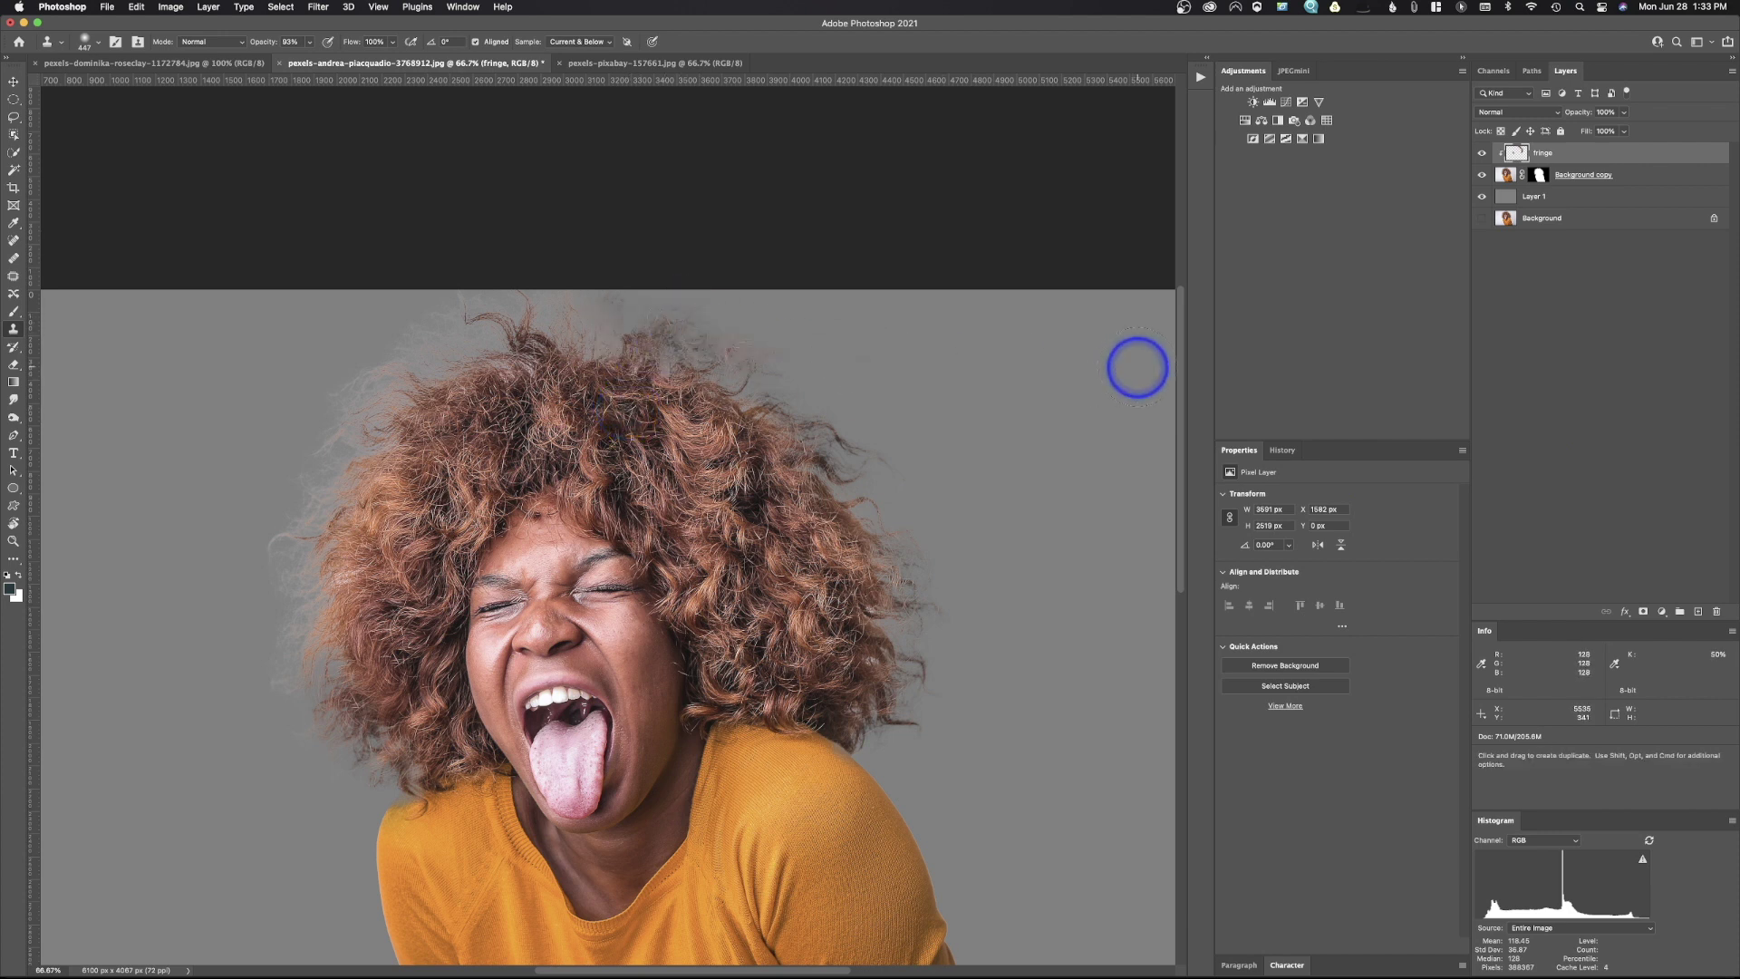
drag(639, 422, 715, 319)
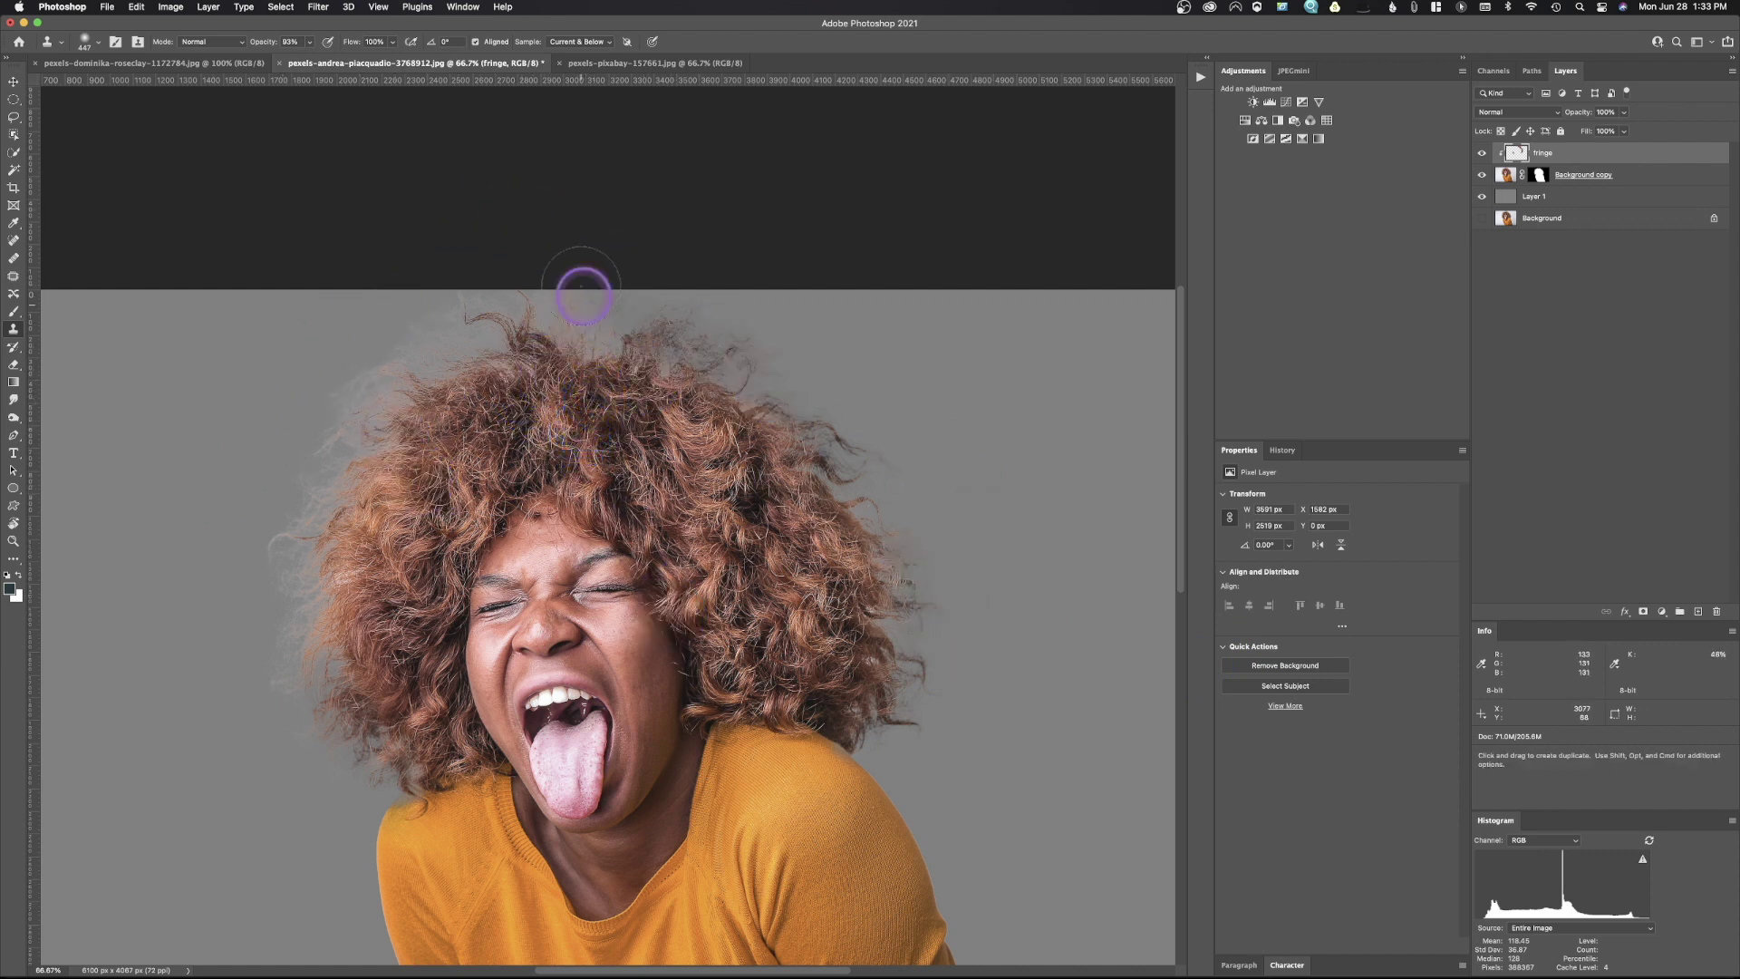
click(545, 286)
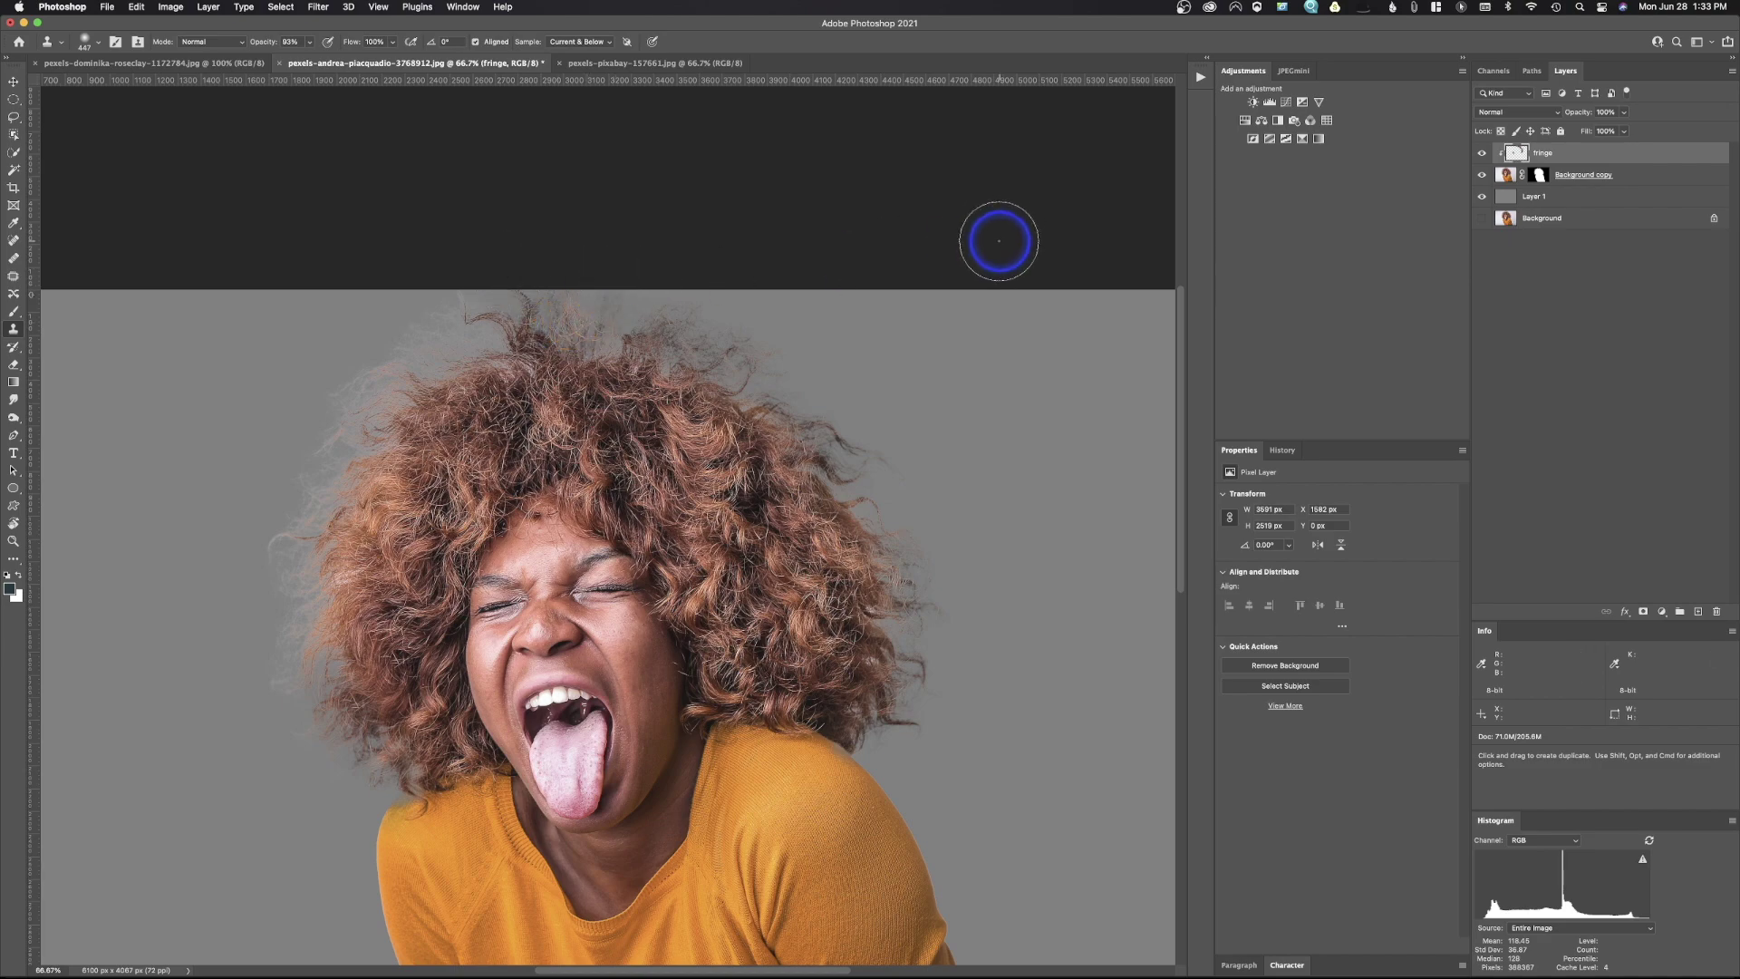
Try cloning inner hair over the wispy strands at the upper-right edge at close range, and undo the strokes.
key(super+equal)
key(super+equal)
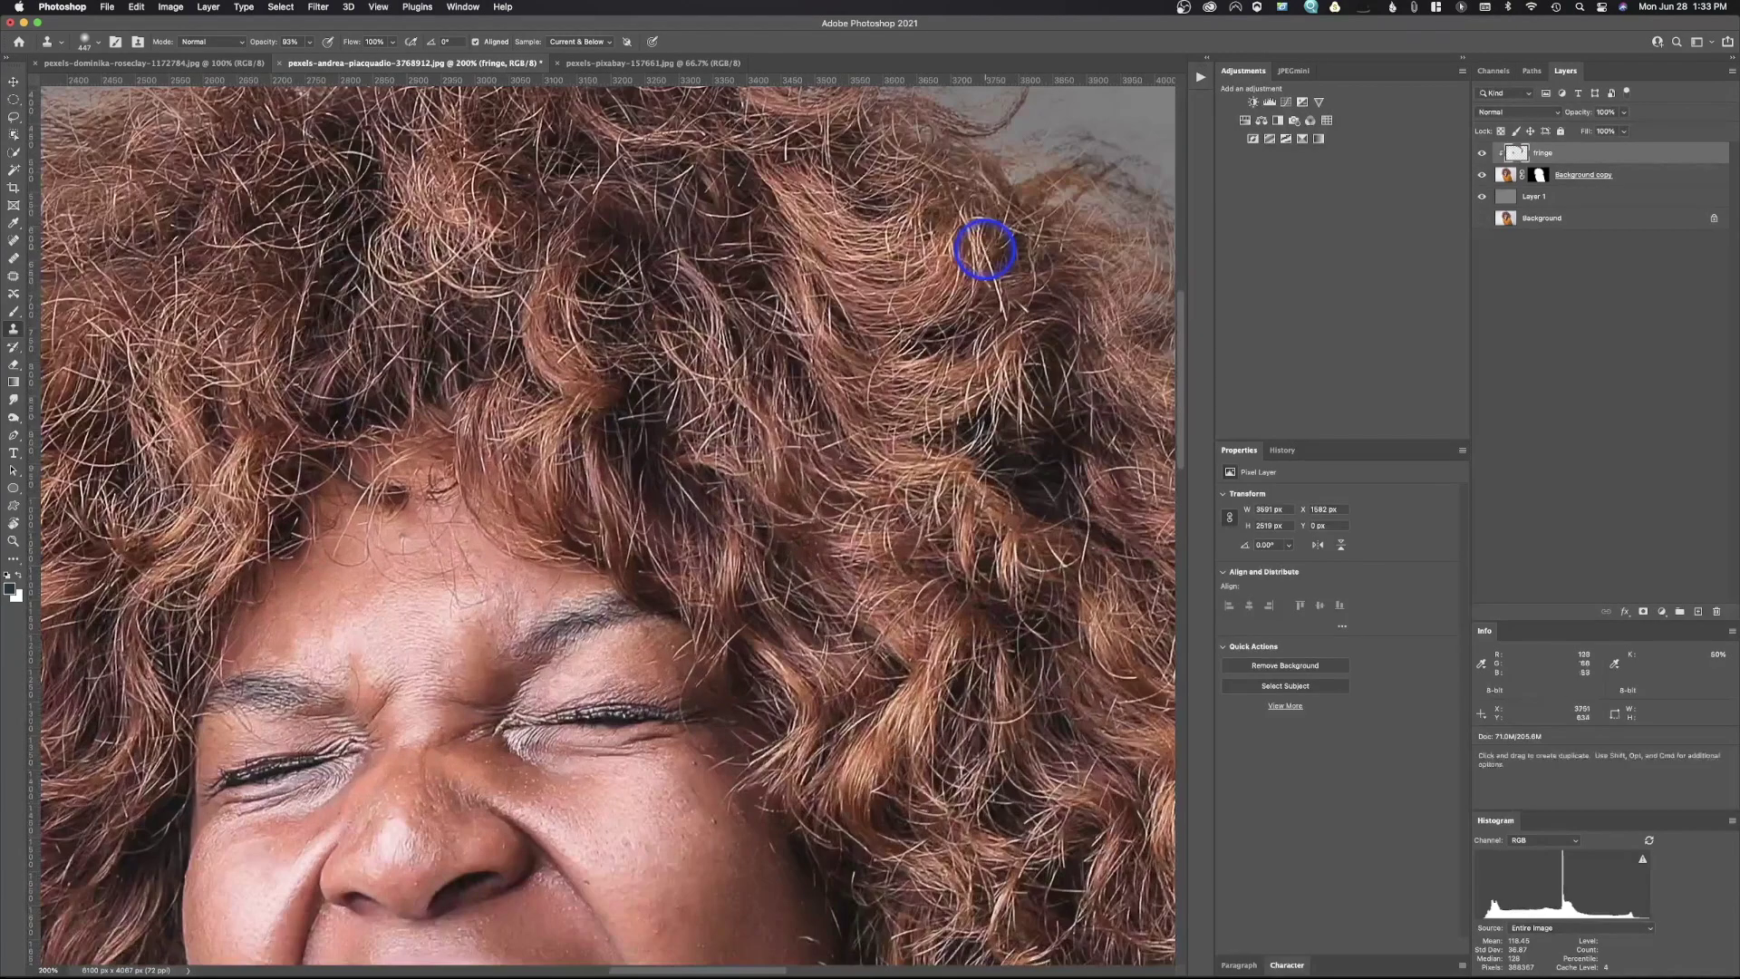
drag(894, 322, 503, 633)
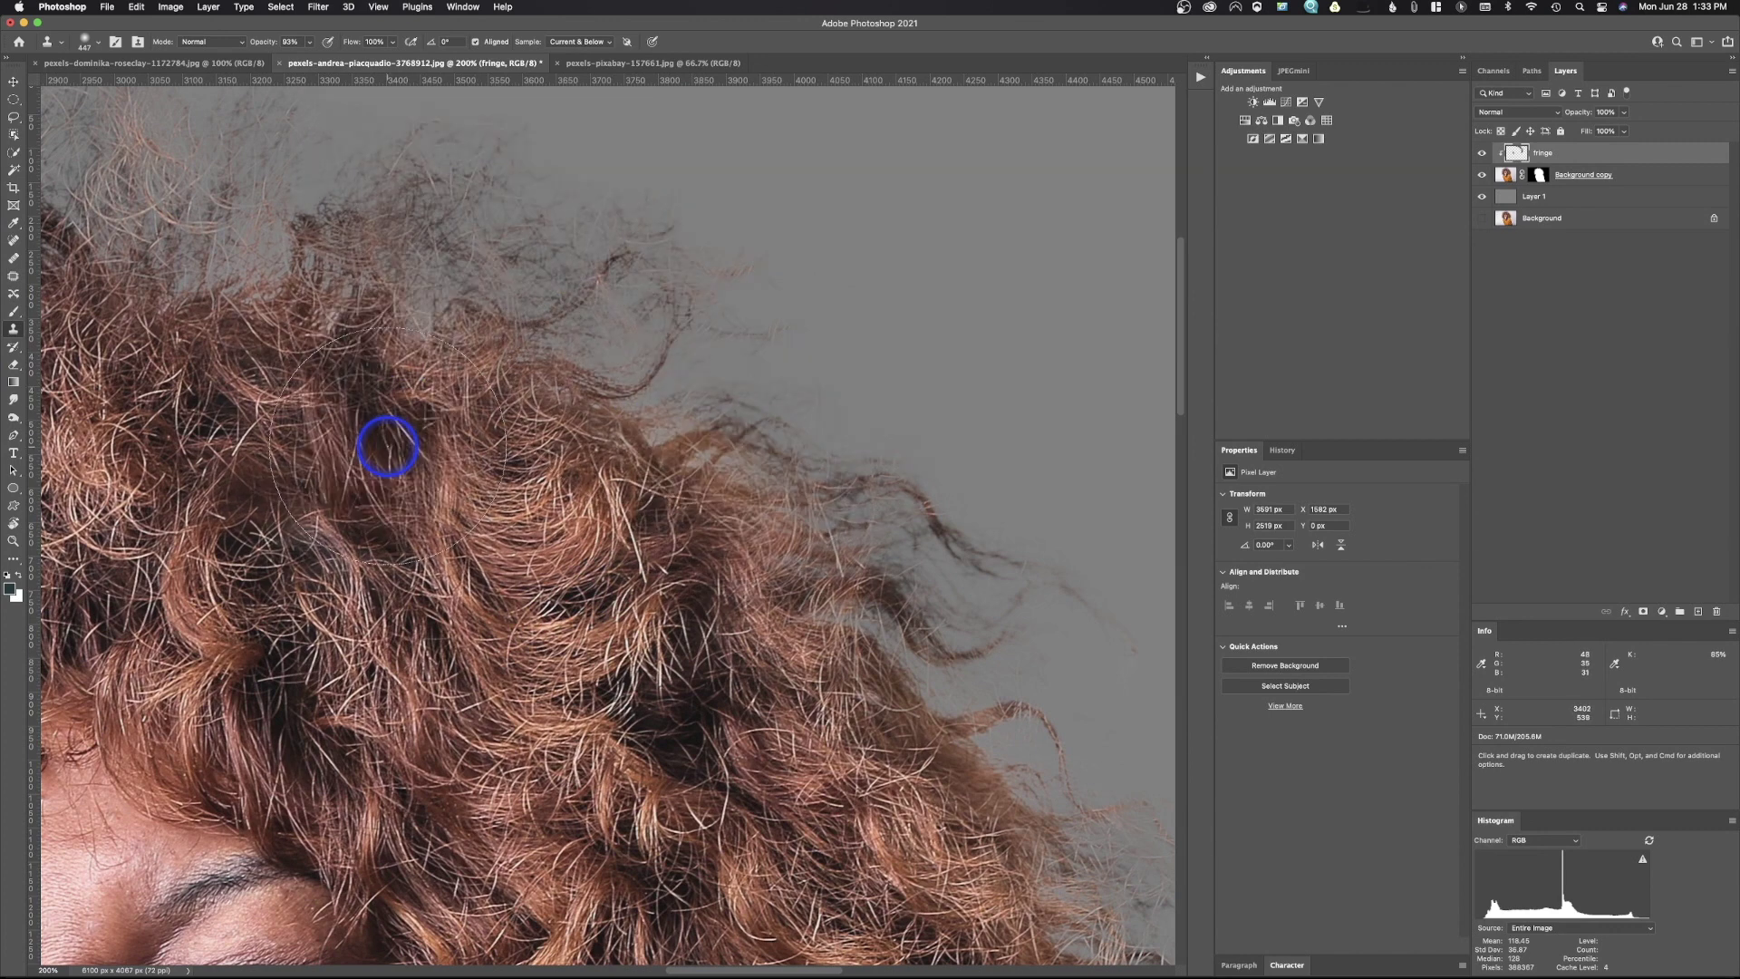
mouse_move(388, 446)
mouse_down()
mouse_move(325, 350)
mouse_move(436, 291)
mouse_move(651, 390)
mouse_move(707, 317)
mouse_move(551, 250)
mouse_up()
key(super+z)
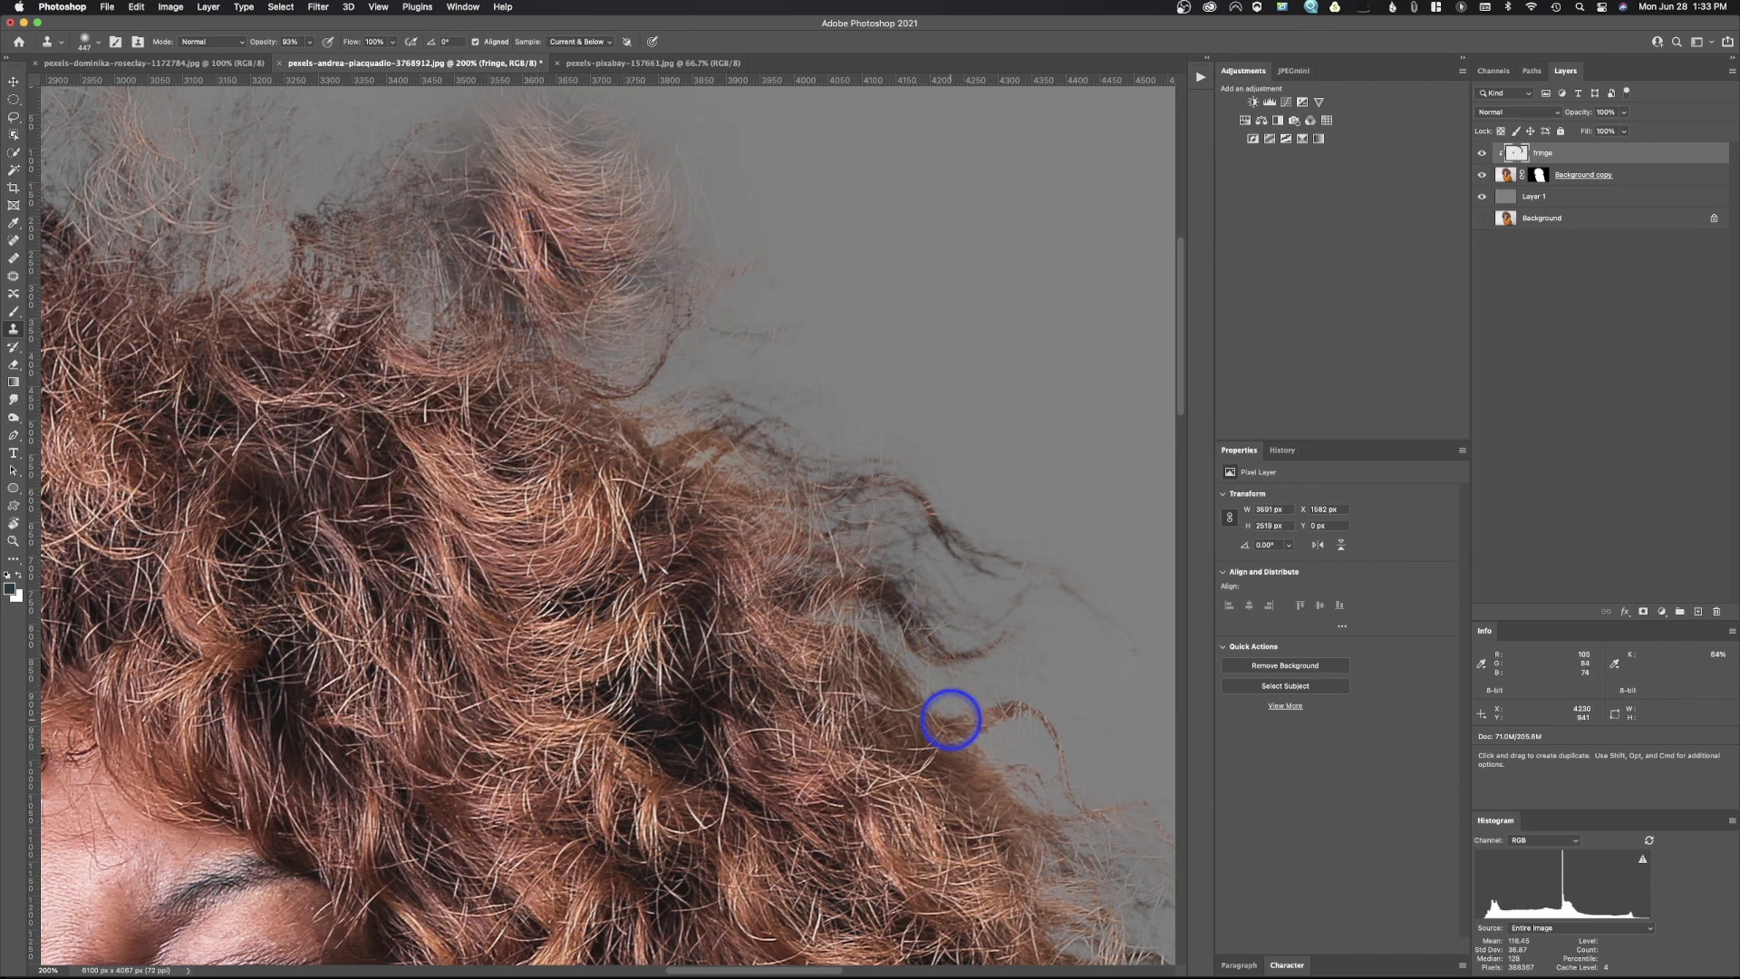
click(530, 827)
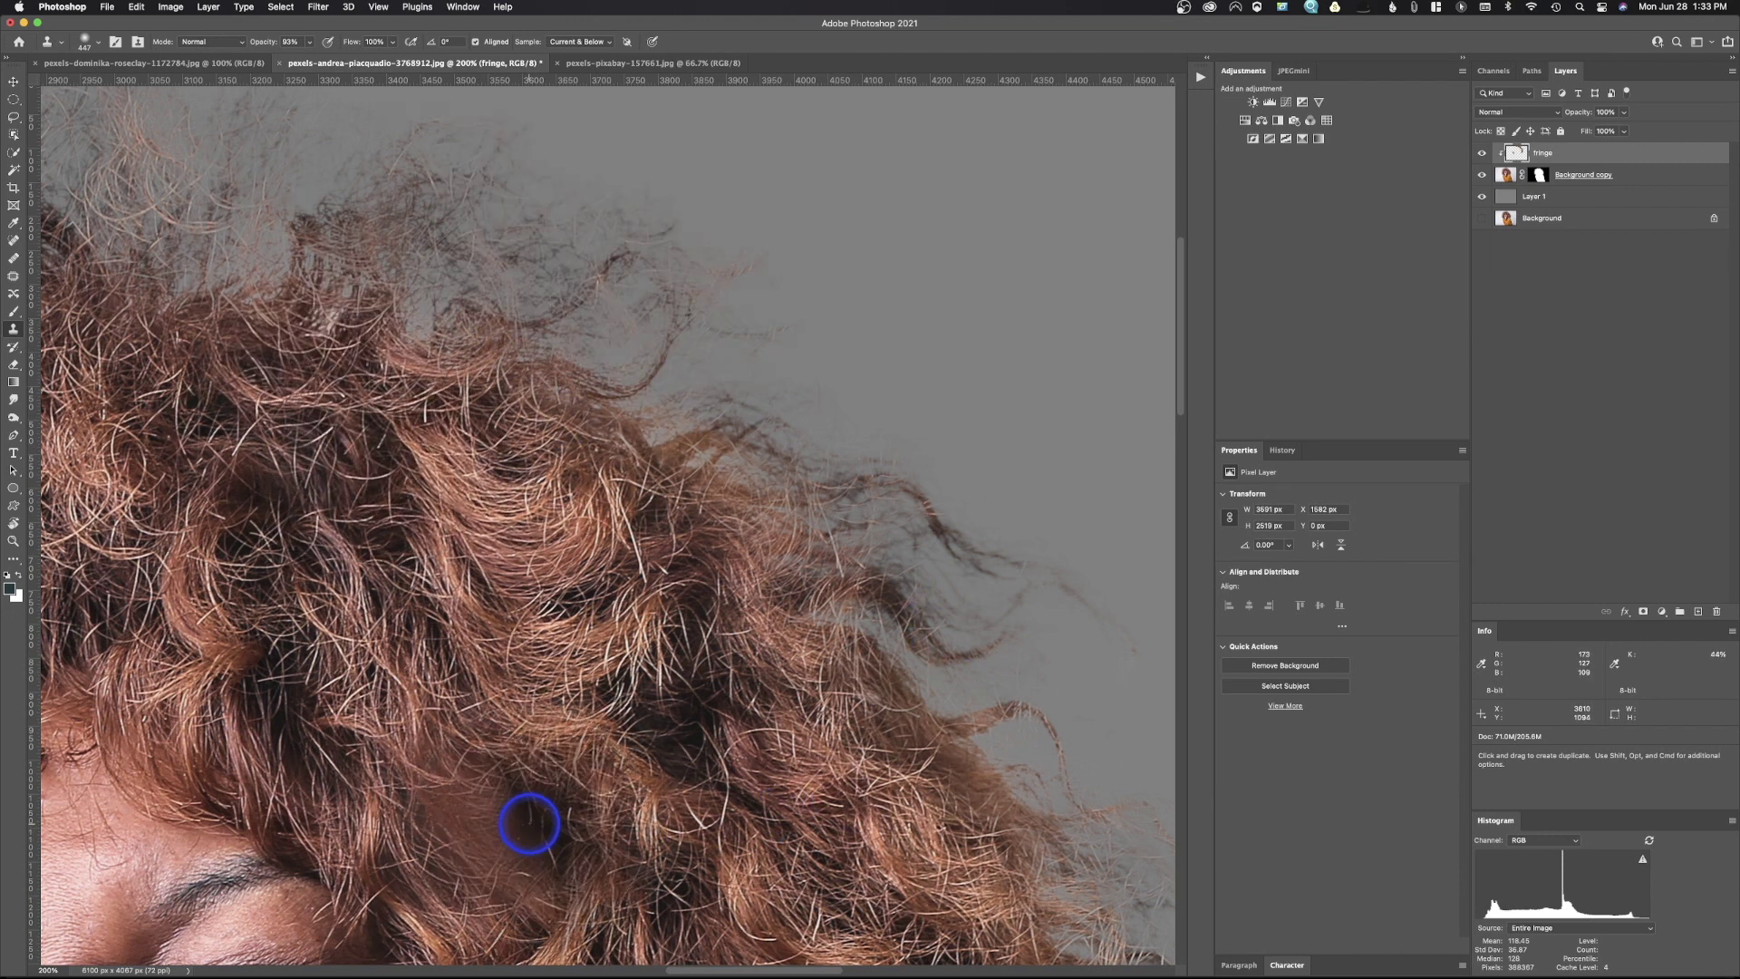
key(super+z)
drag(602, 420, 564, 216)
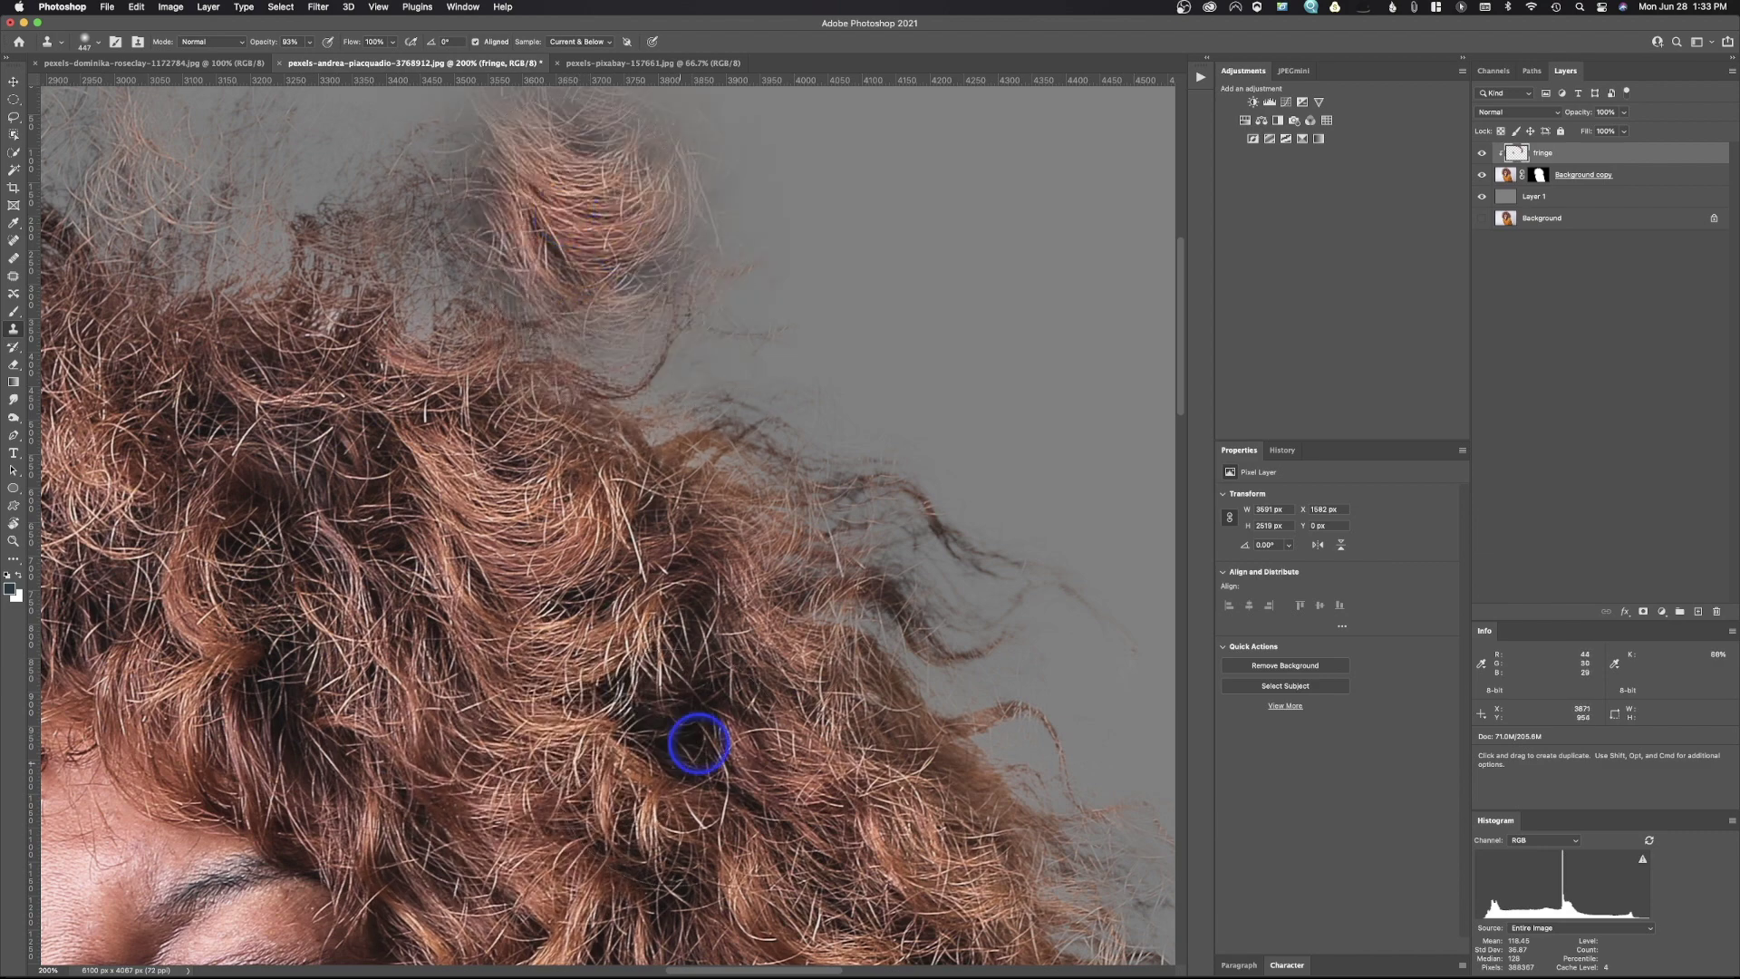
key(super+z)
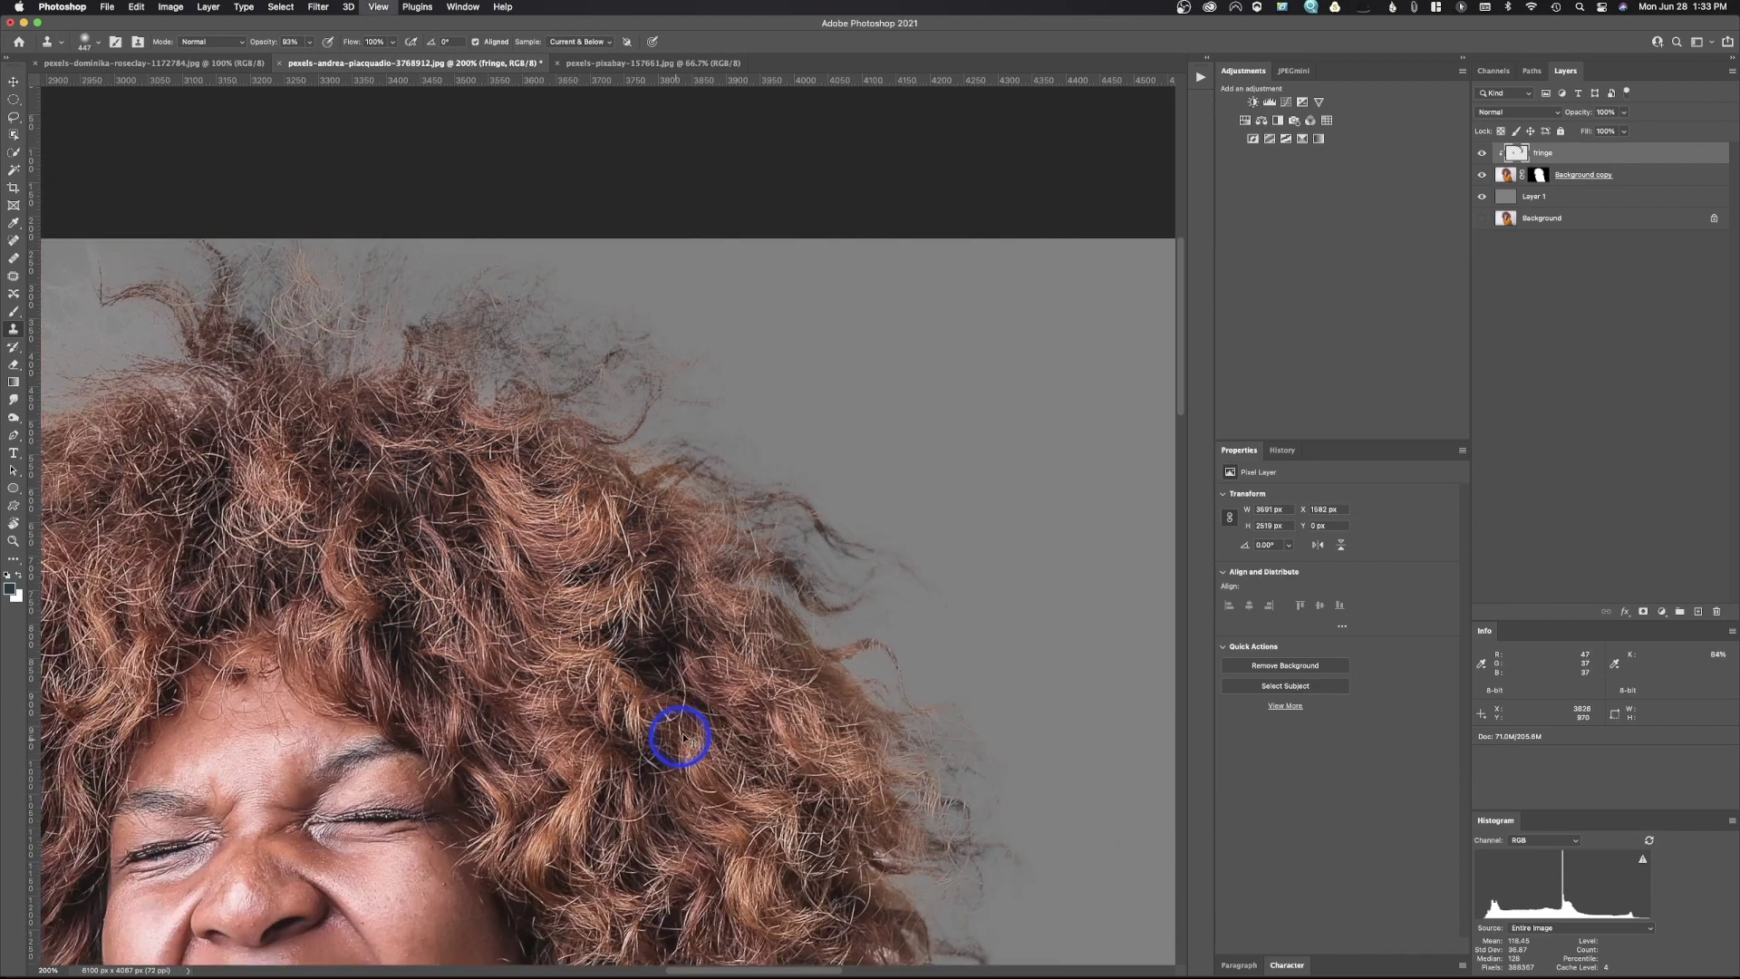
key(super+minus)
key(super+minus)
key(super+minus)
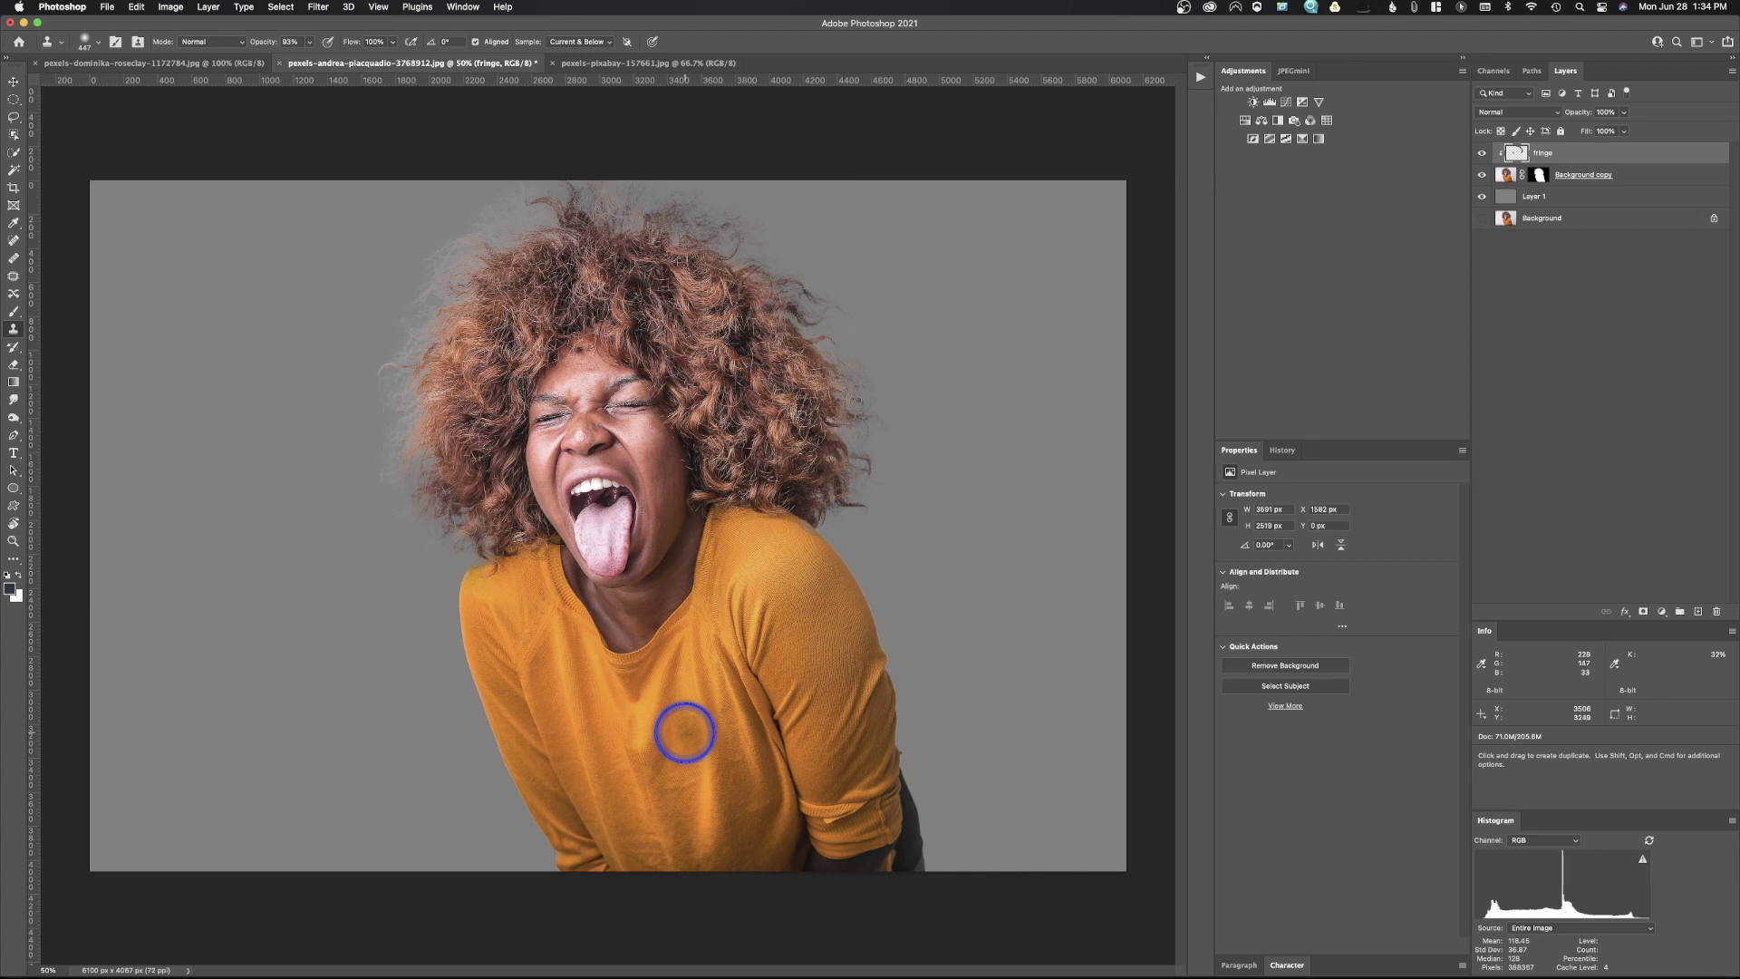
Sample hair inside the left side and clone it over the light fringe along the left and upper-left hair edge.
alt+click(469, 381)
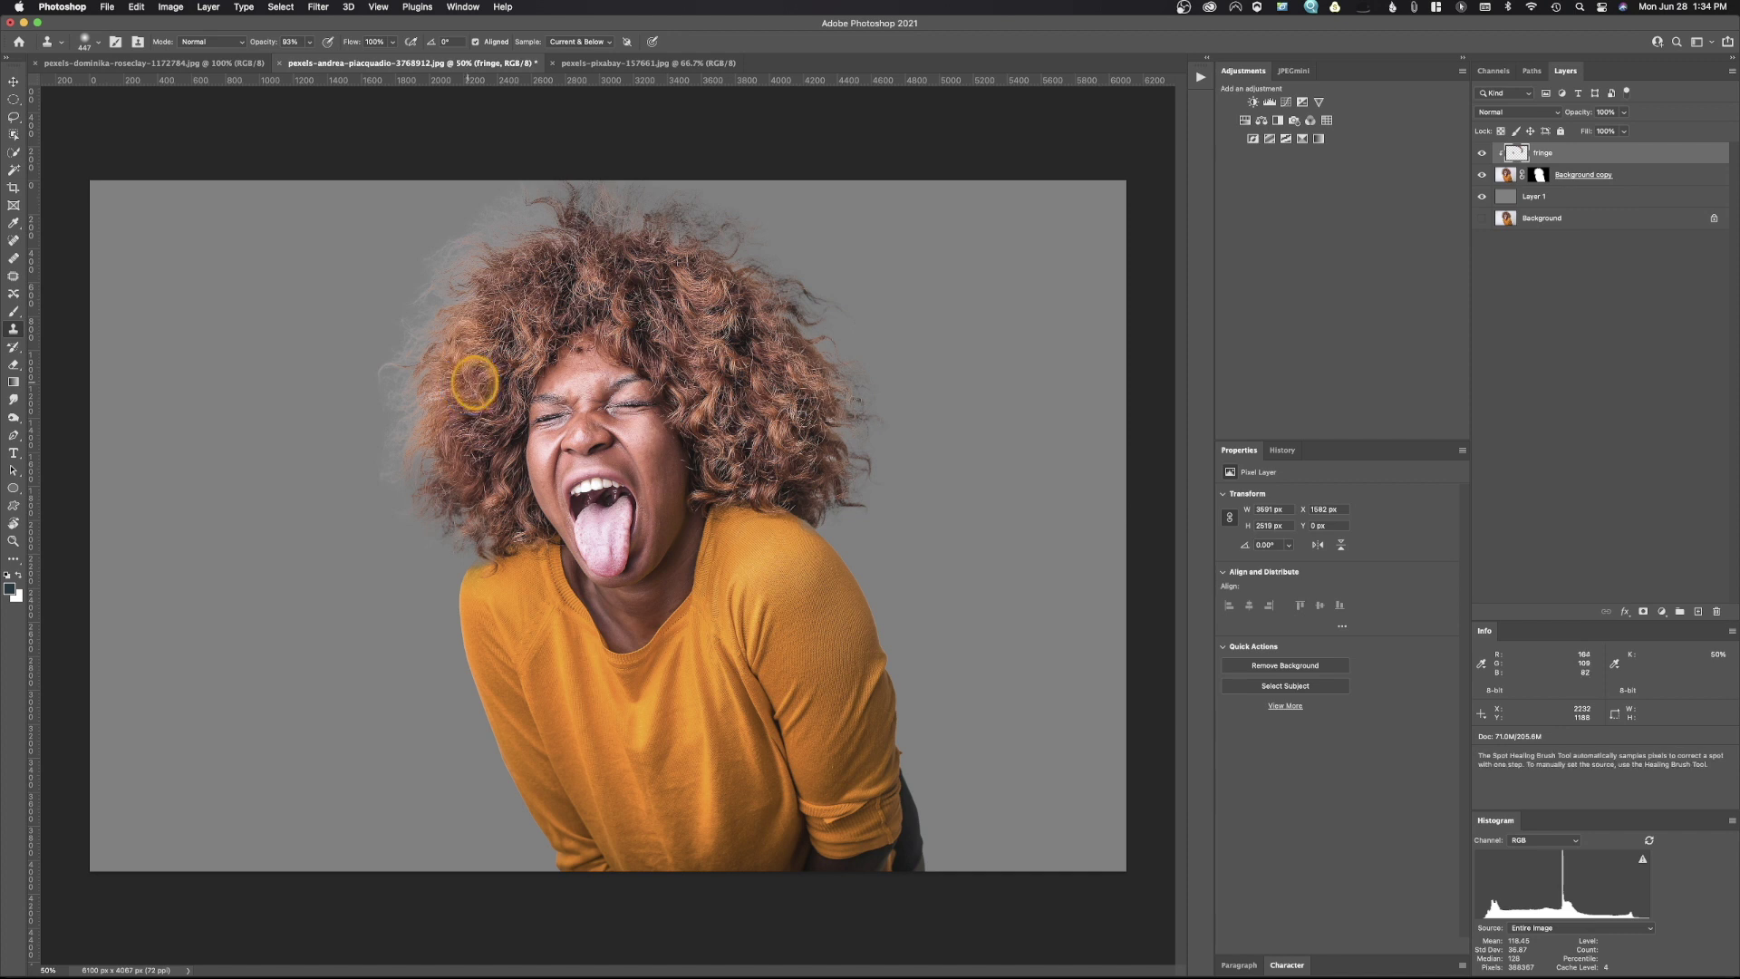
drag(396, 454, 404, 299)
alt+click(466, 389)
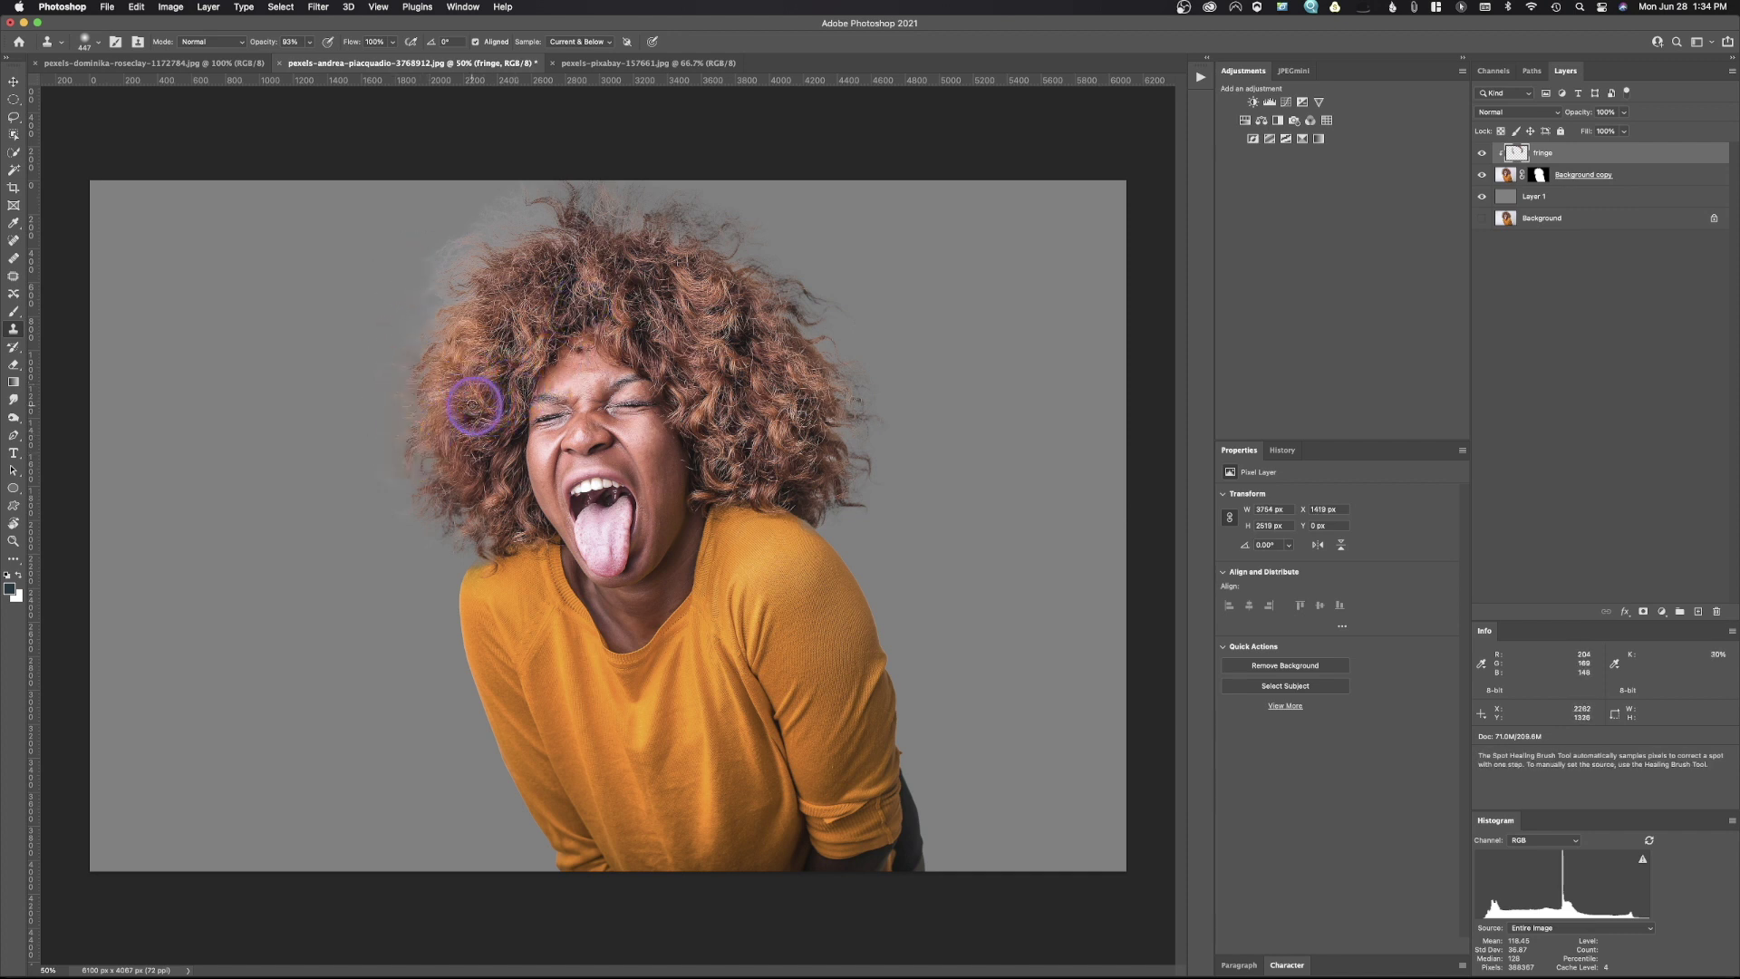
mouse_move(462, 454)
mouse_down()
mouse_move(378, 473)
mouse_move(388, 194)
mouse_up()
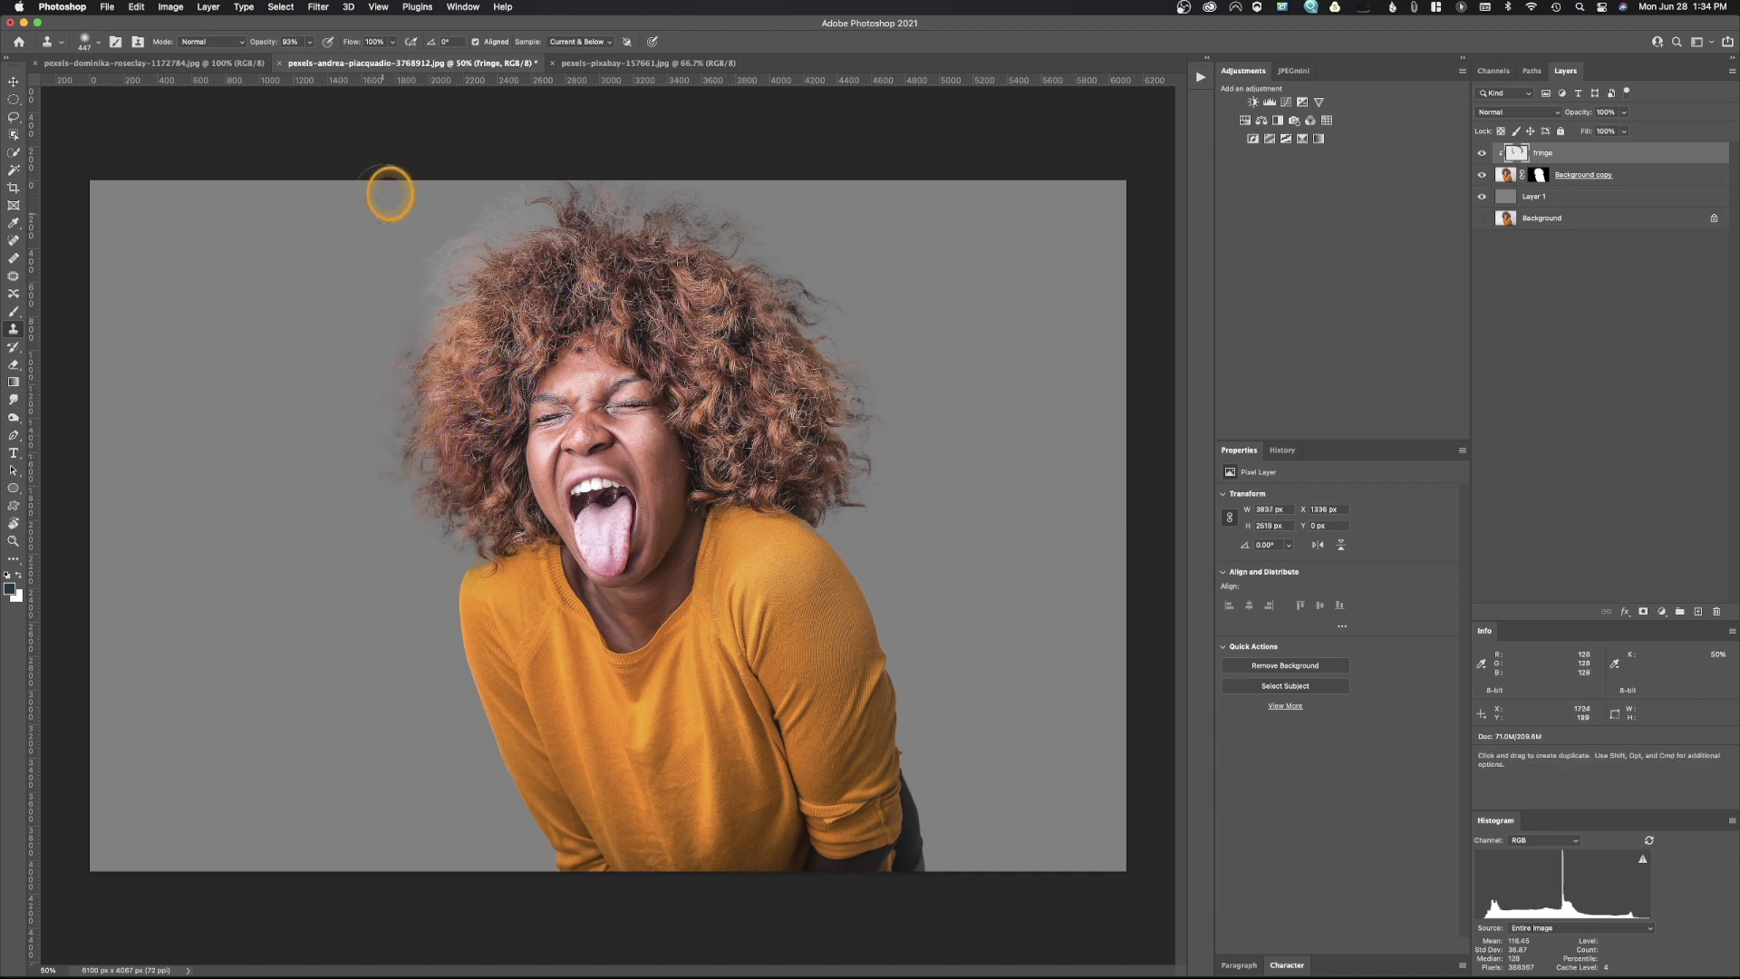
alt+click(451, 361)
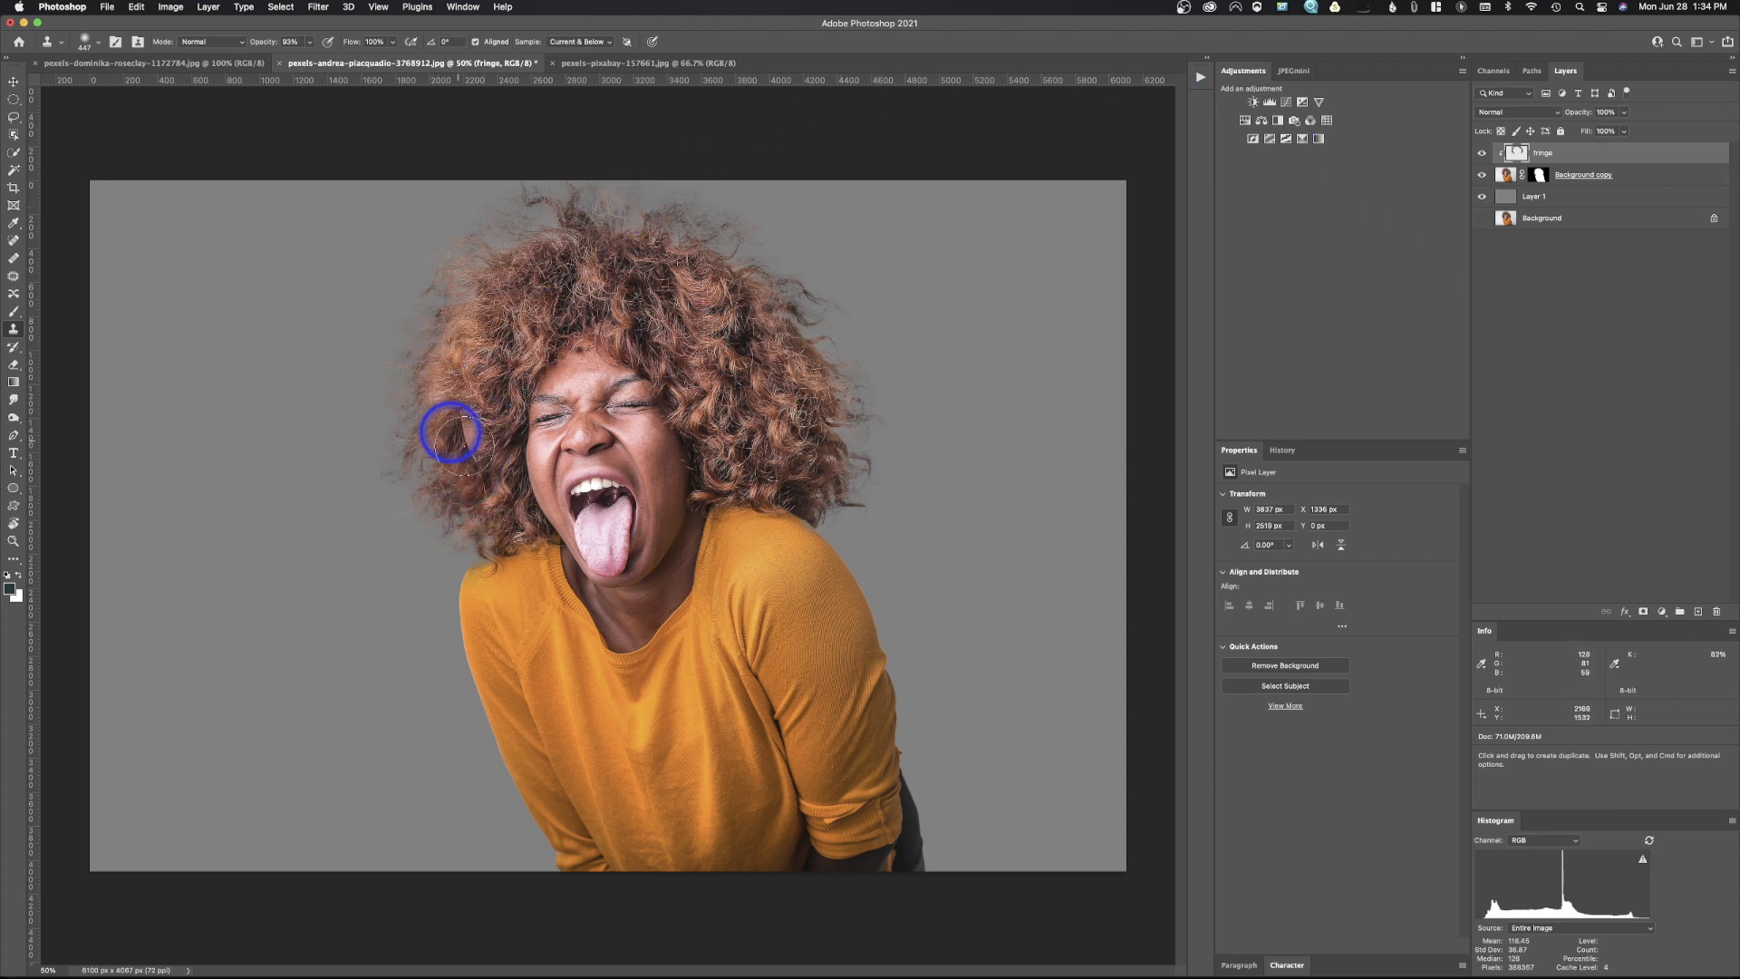
click(403, 225)
key(super+z)
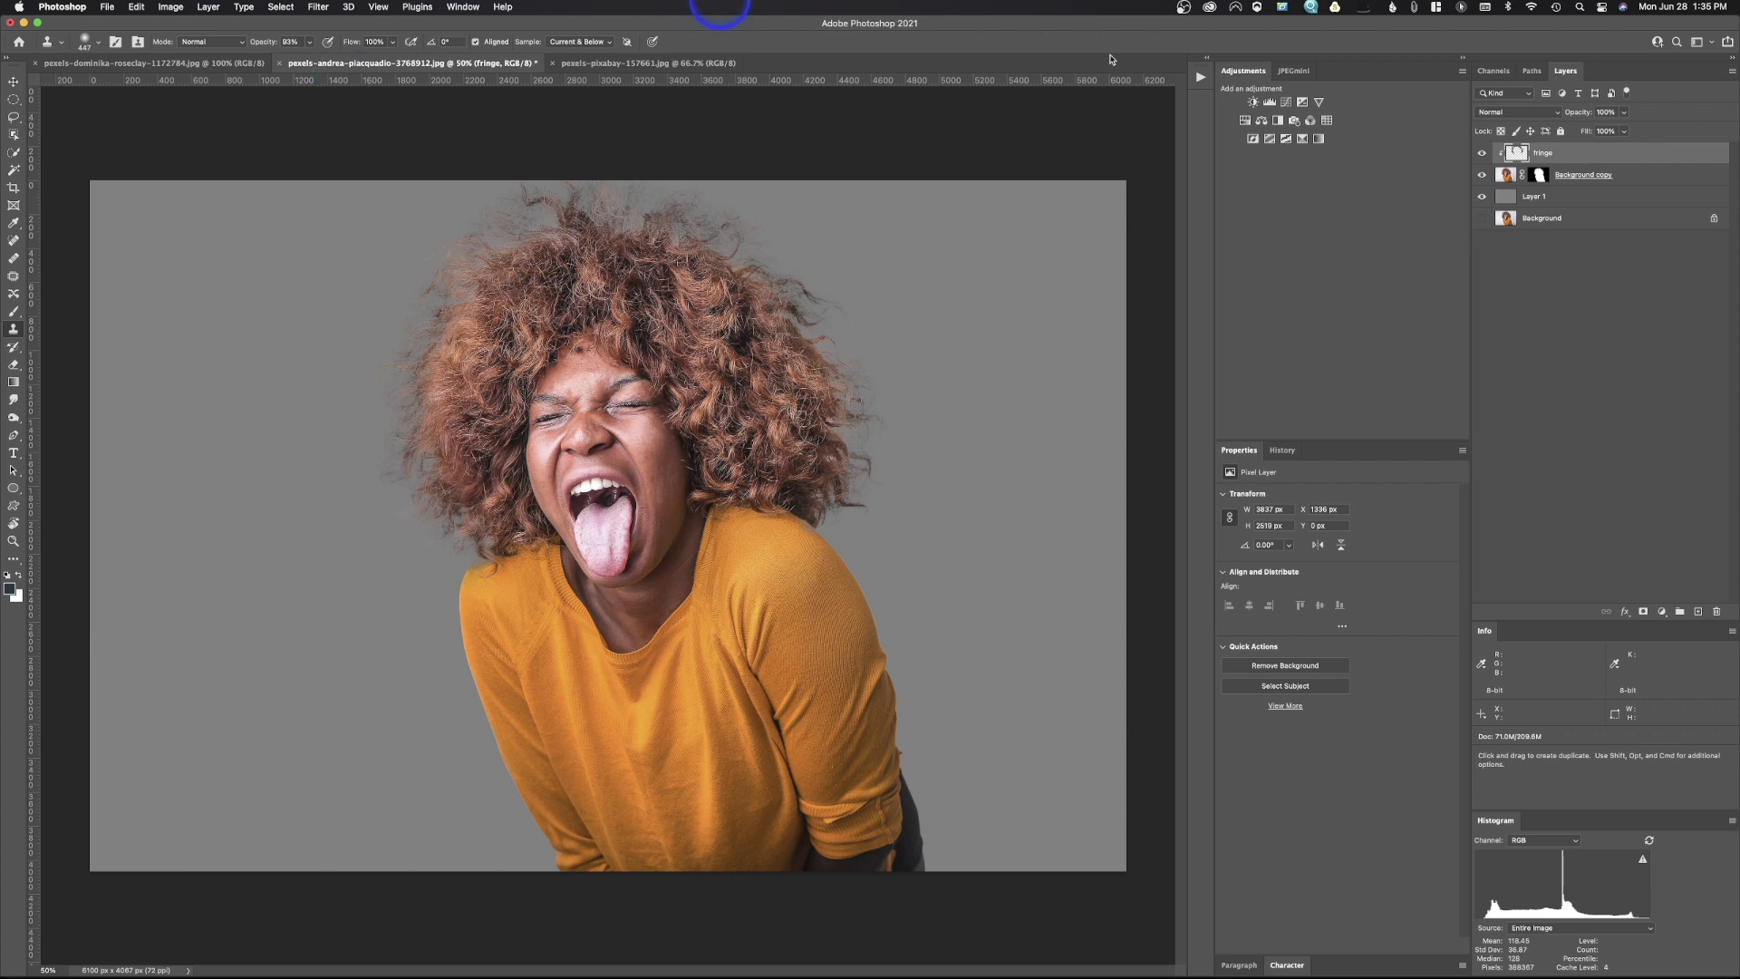
Toggle the fringe layer's visibility to compare the hair edge before and after the cloning.
click(1481, 154)
click(1481, 154)
click(1481, 154)
click(1480, 154)
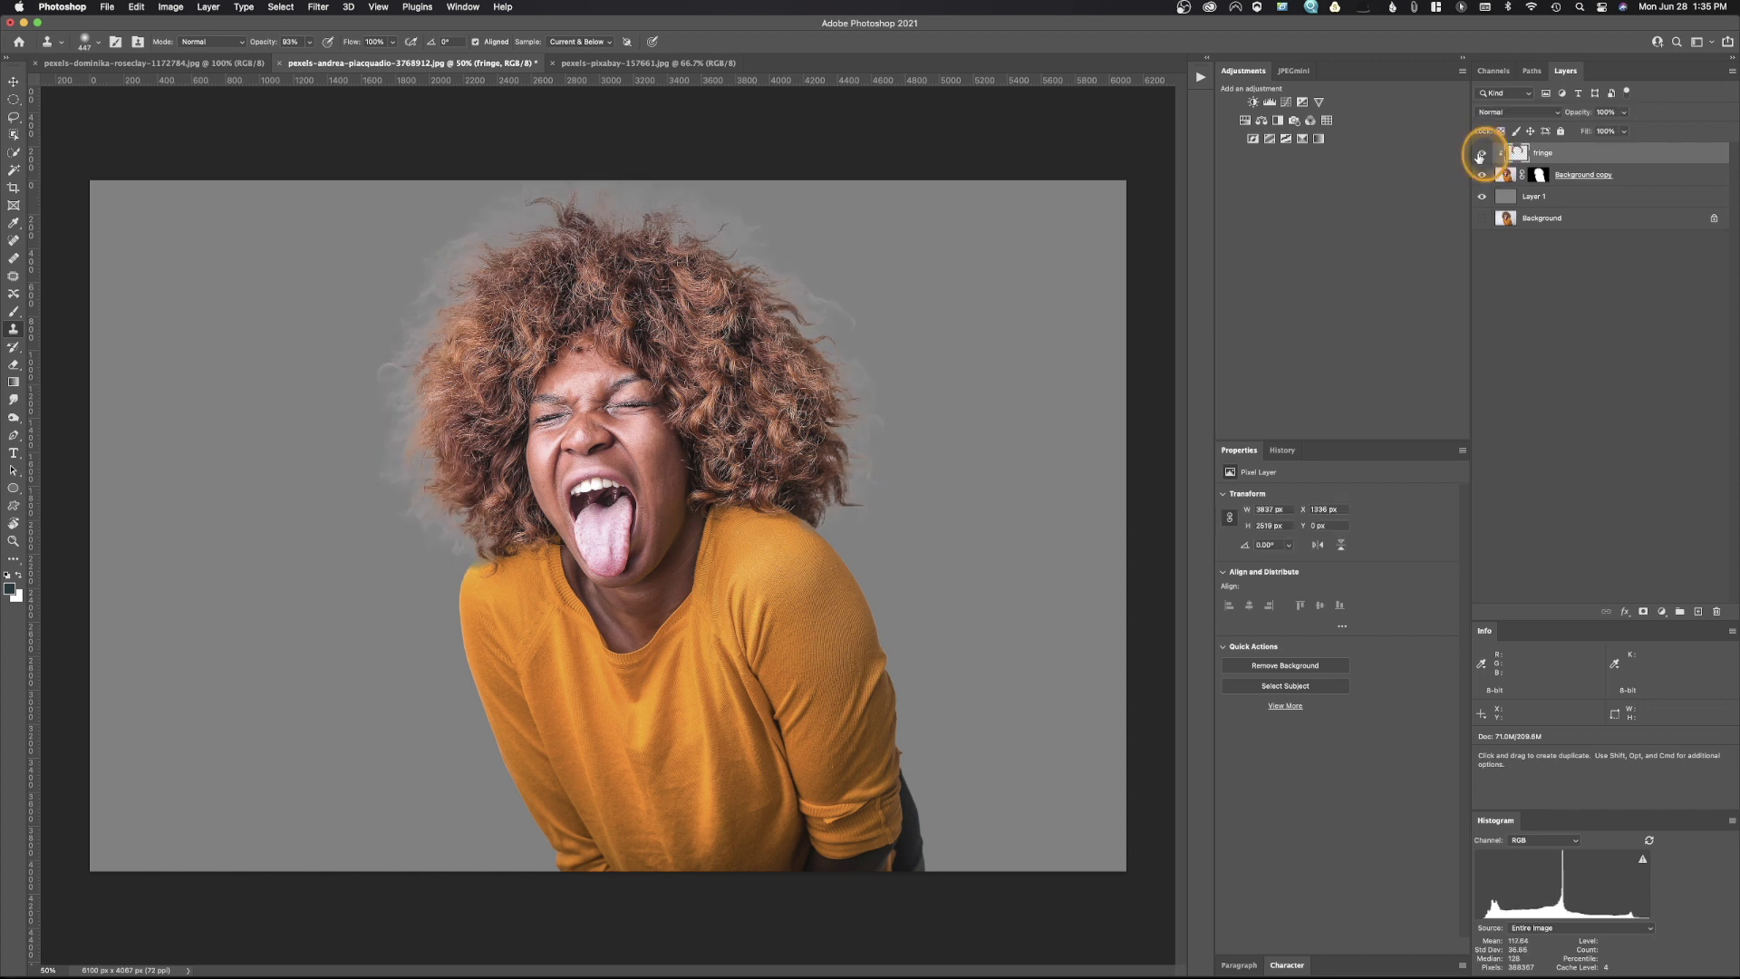